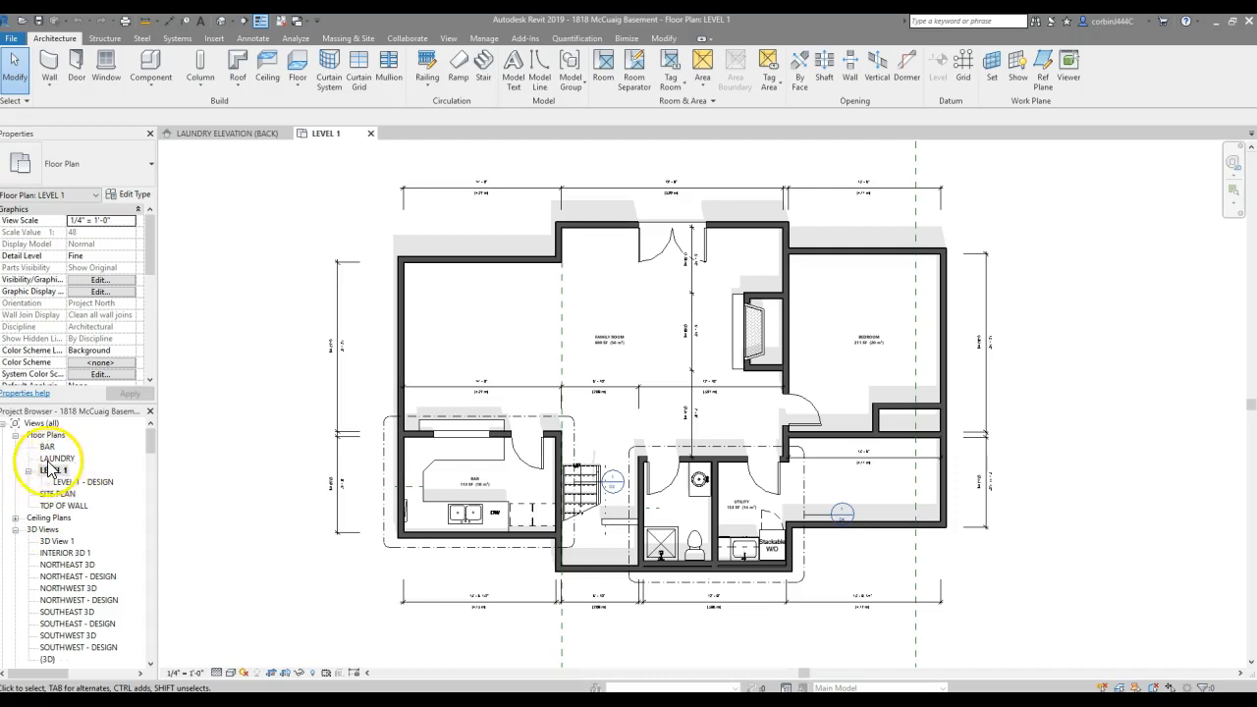
Duplicate the LEVEL 1 floor plan view with detailing.
left_click(16, 518)
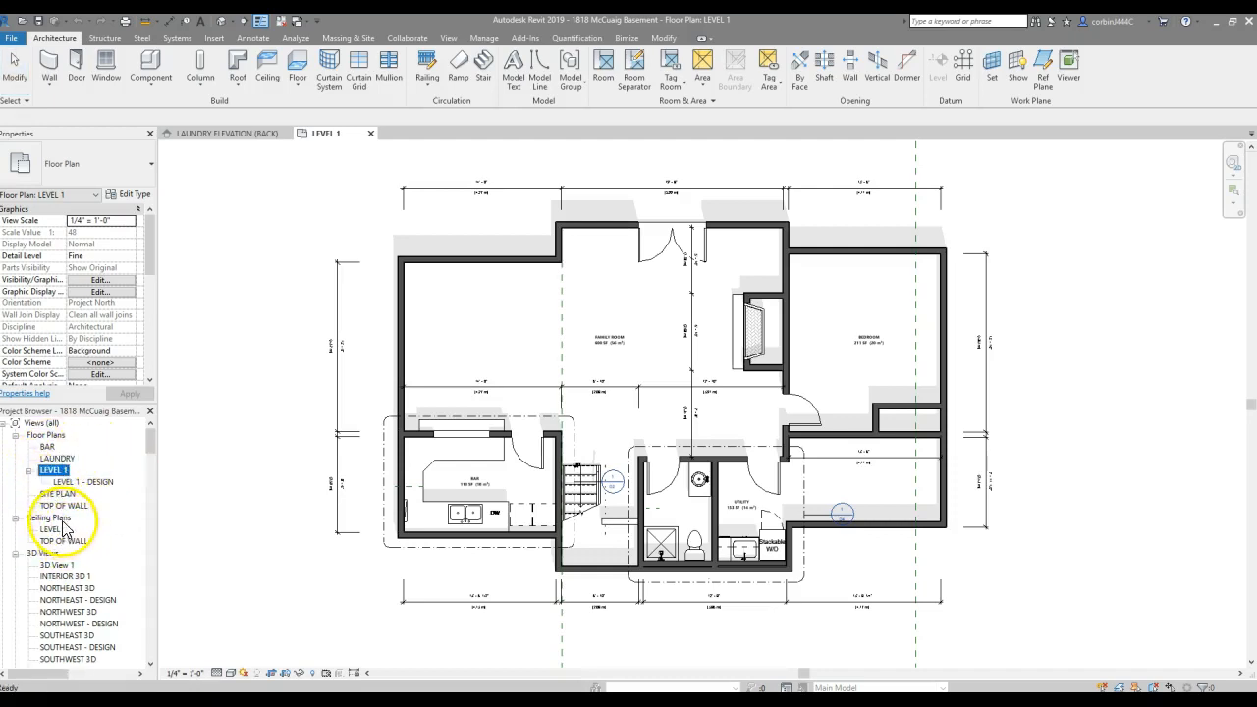
left_click(15, 520)
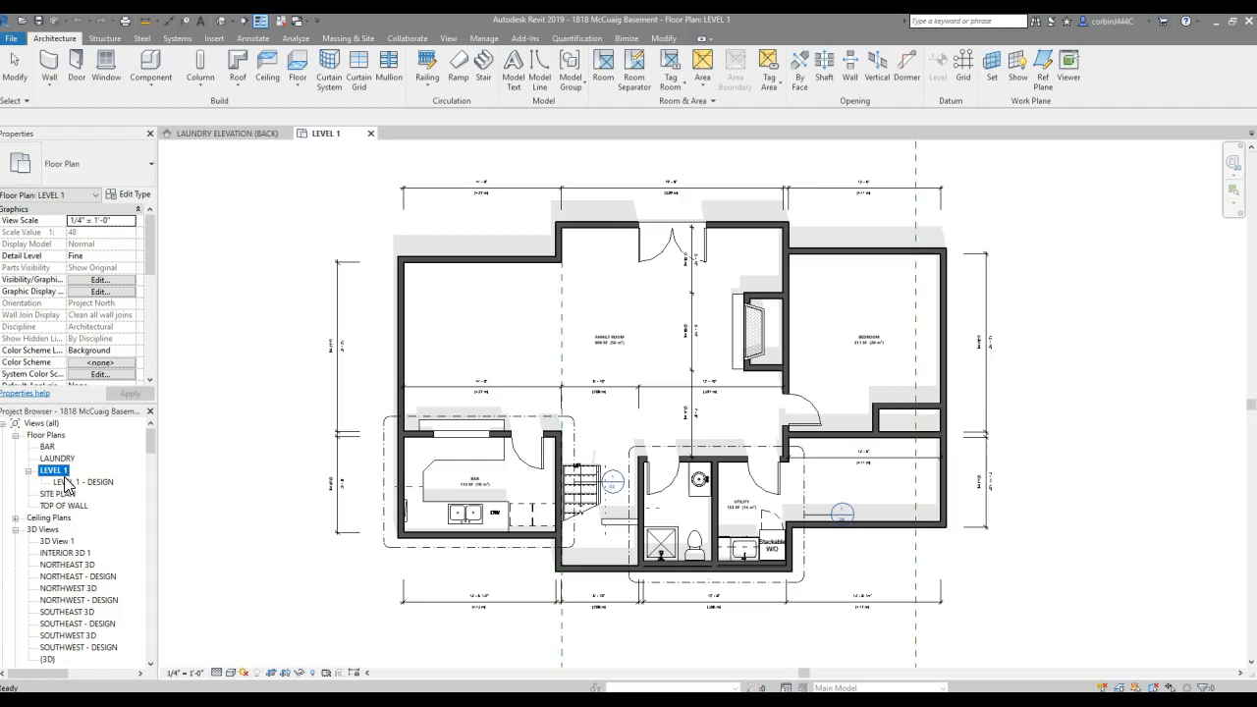
right_click(61, 478)
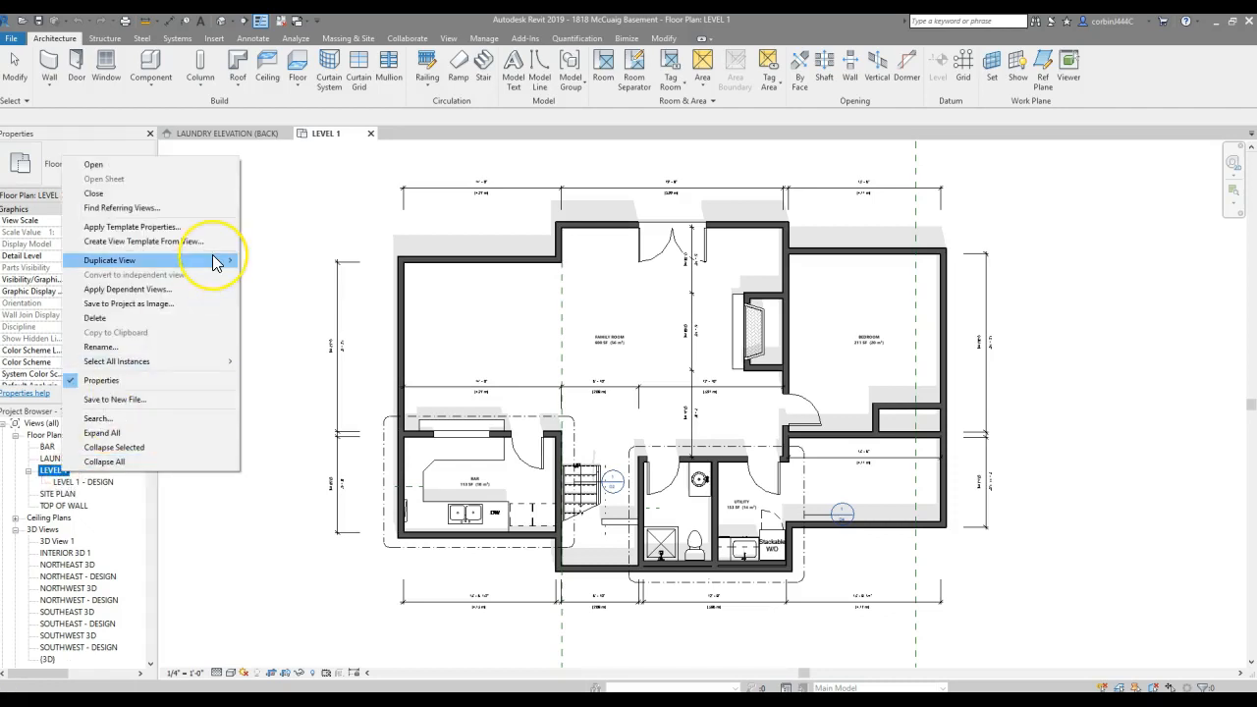
mouse_move(215, 261)
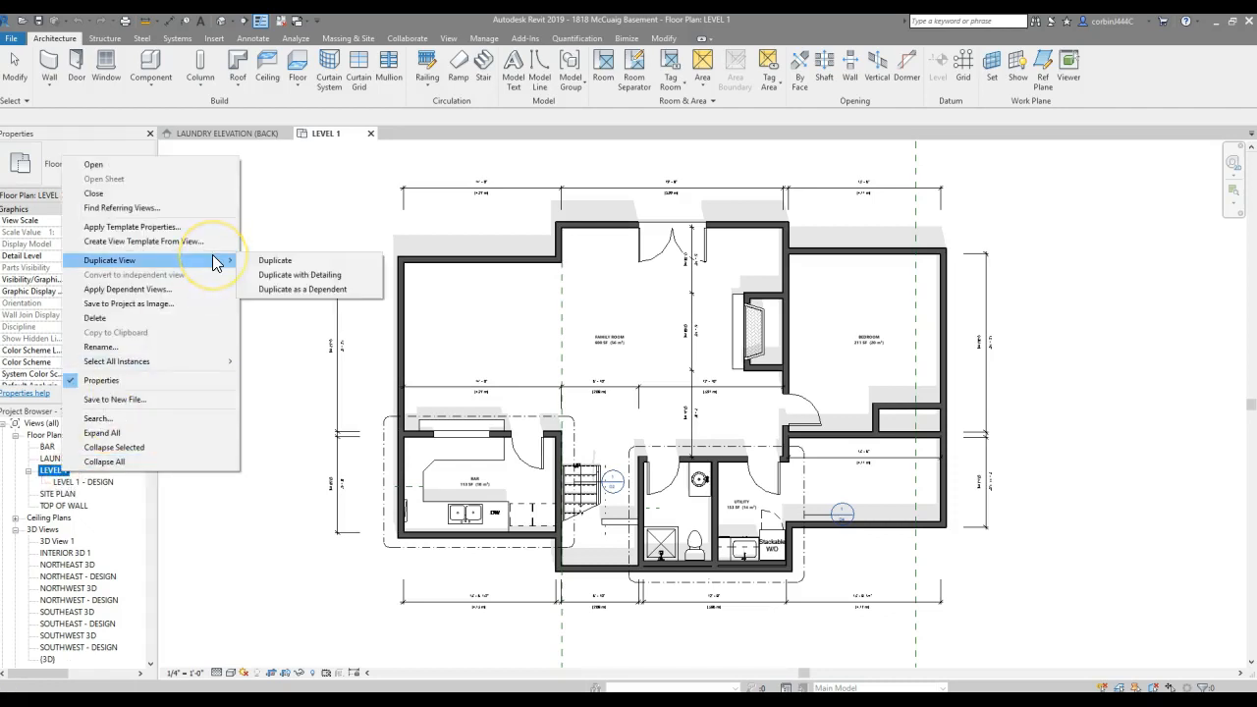
left_click(272, 274)
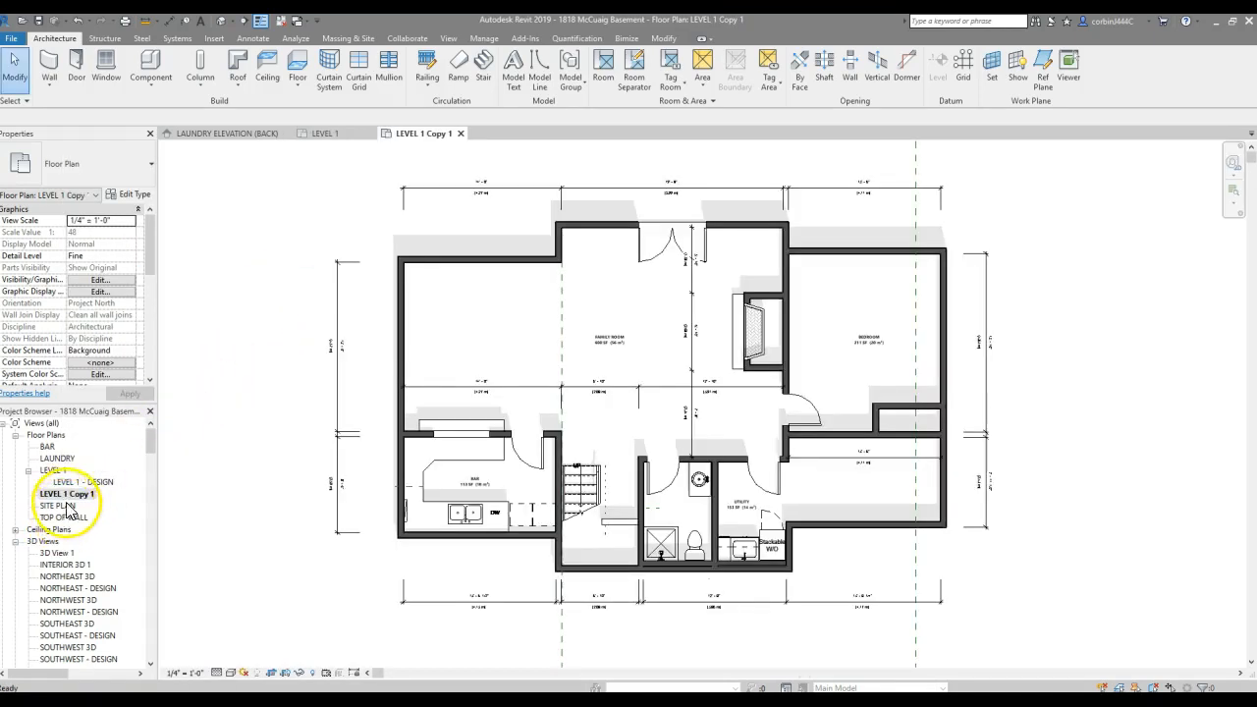
Rename the duplicated floor plan view as LEVEL 1 - ELECTRICAL.
right_click(67, 494)
left_click(118, 389)
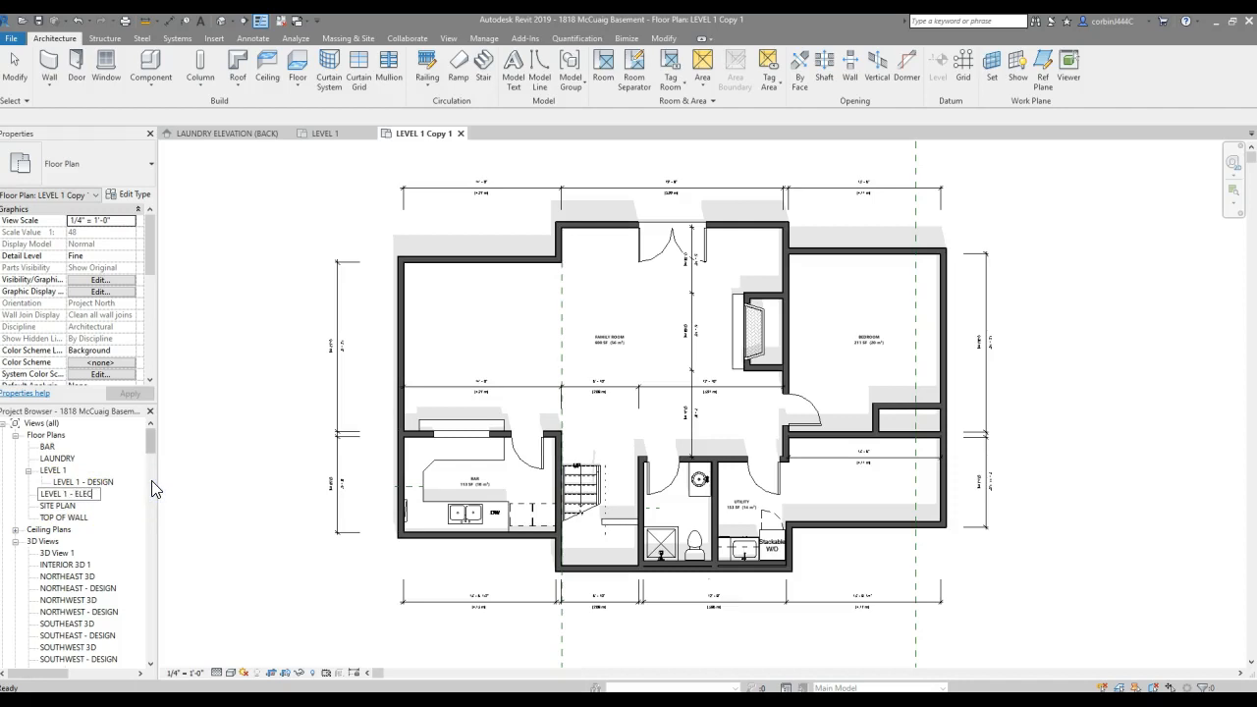
type("CAL")
key("Return")
Open the ELECTRICAL LEGEND view from the project's legends.
scroll(105, 454, "down", 8)
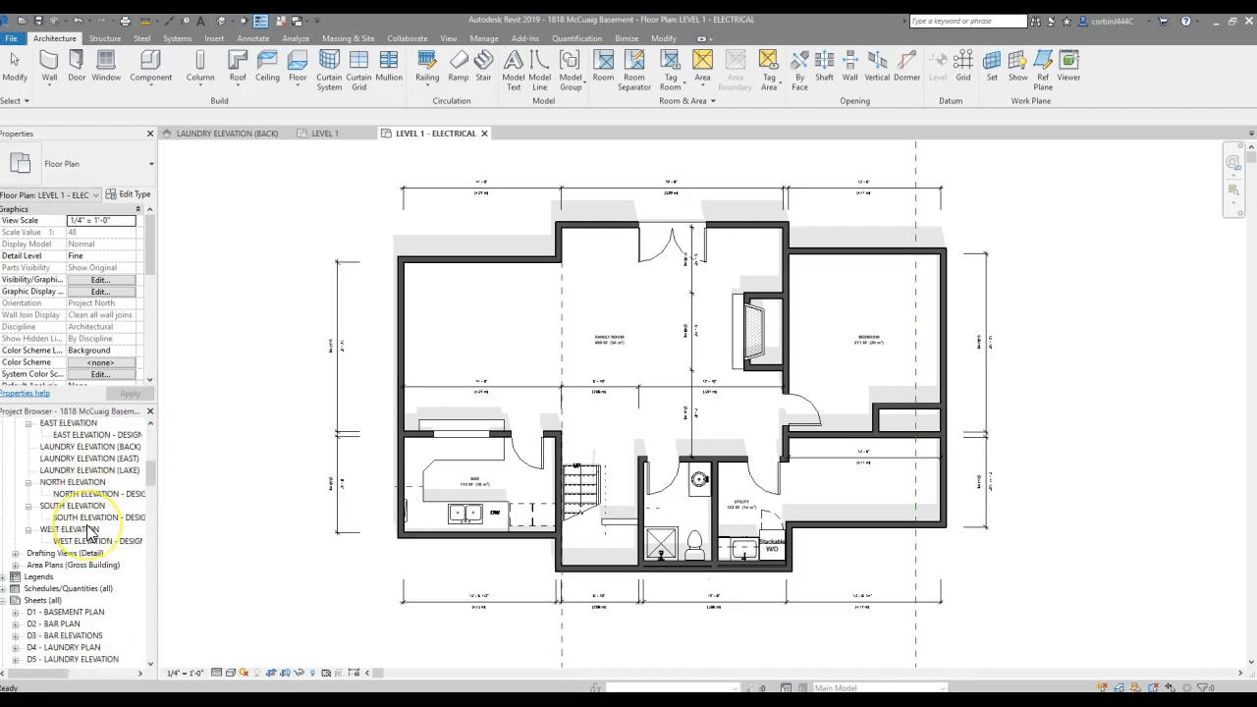
scroll(89, 532, "down", 2)
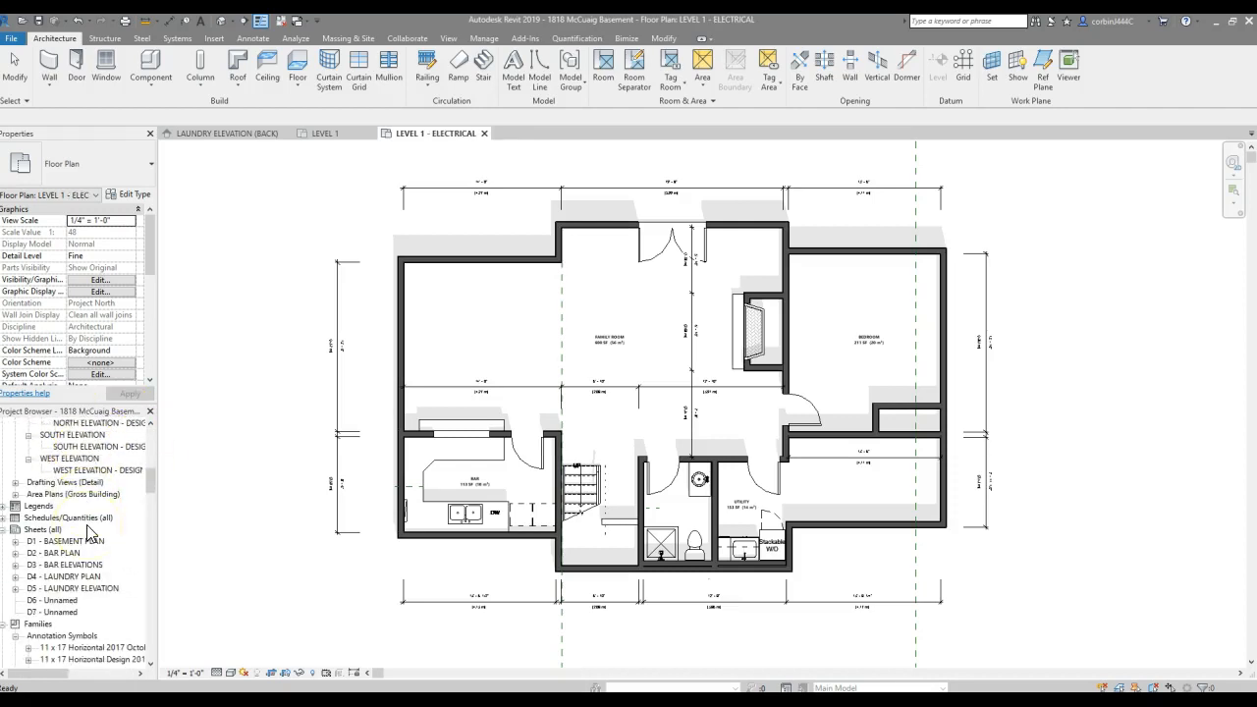
left_click(6, 510)
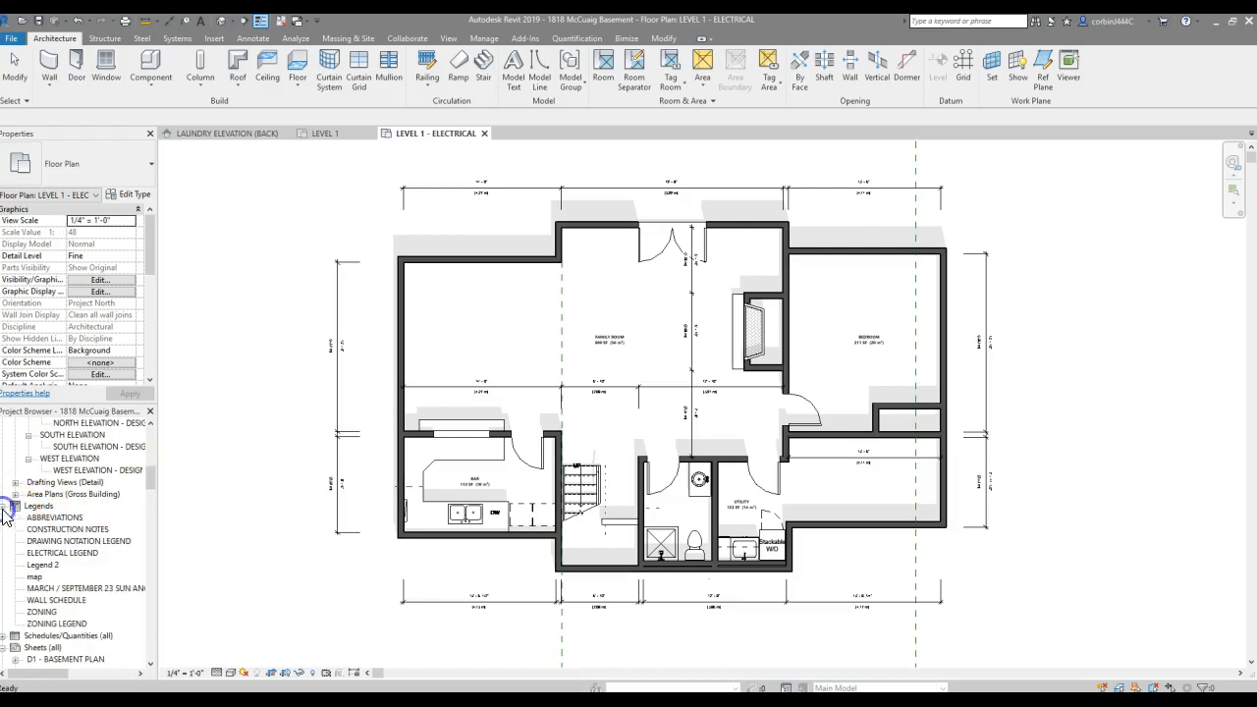
double_click(61, 553)
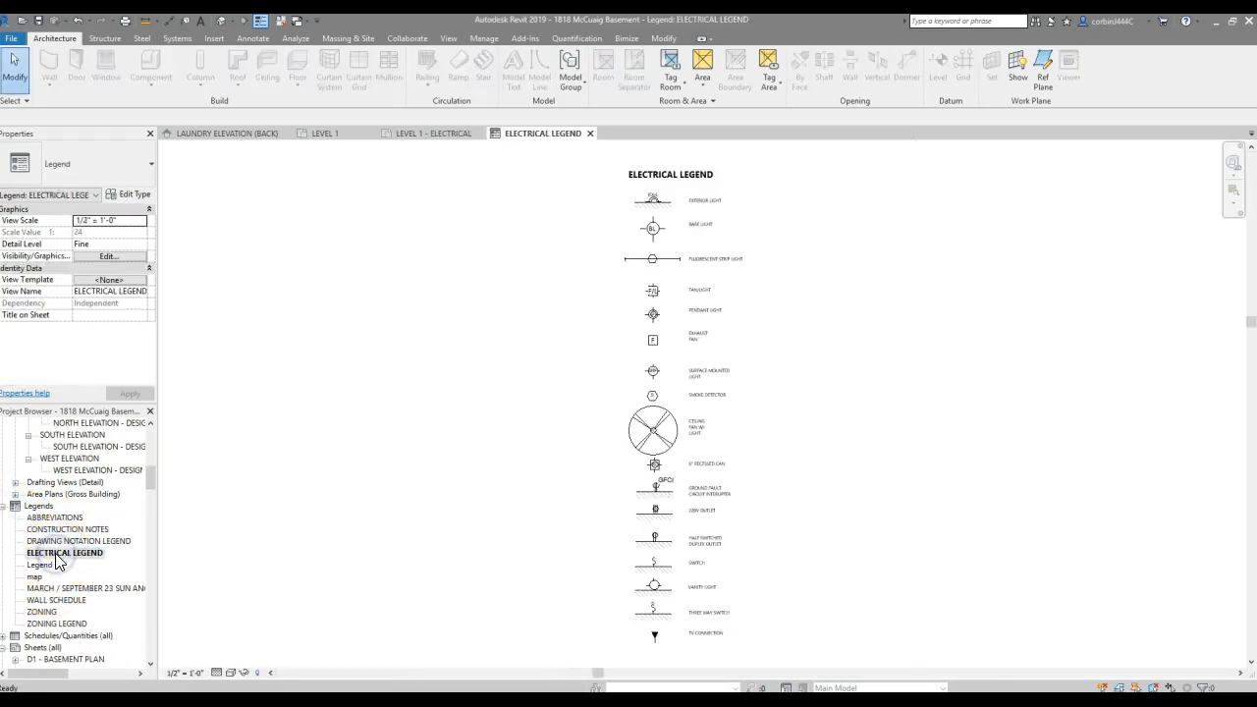
scroll(541, 325, "down", 3)
scroll(612, 449, "up", 2)
scroll(569, 581, "down", 2)
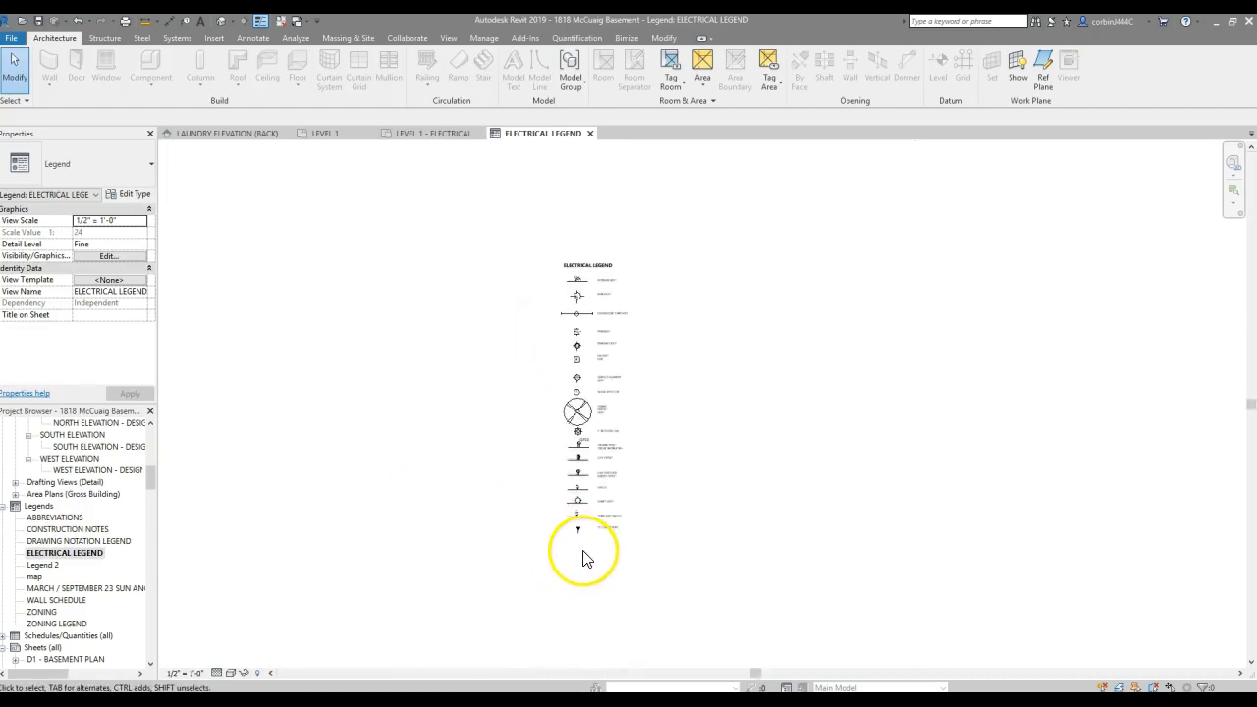
Copy only the column of electrical symbols from the legend, without the title and text labels.
left_click_drag(543, 272, 584, 593)
scroll(584, 373, "up", 5)
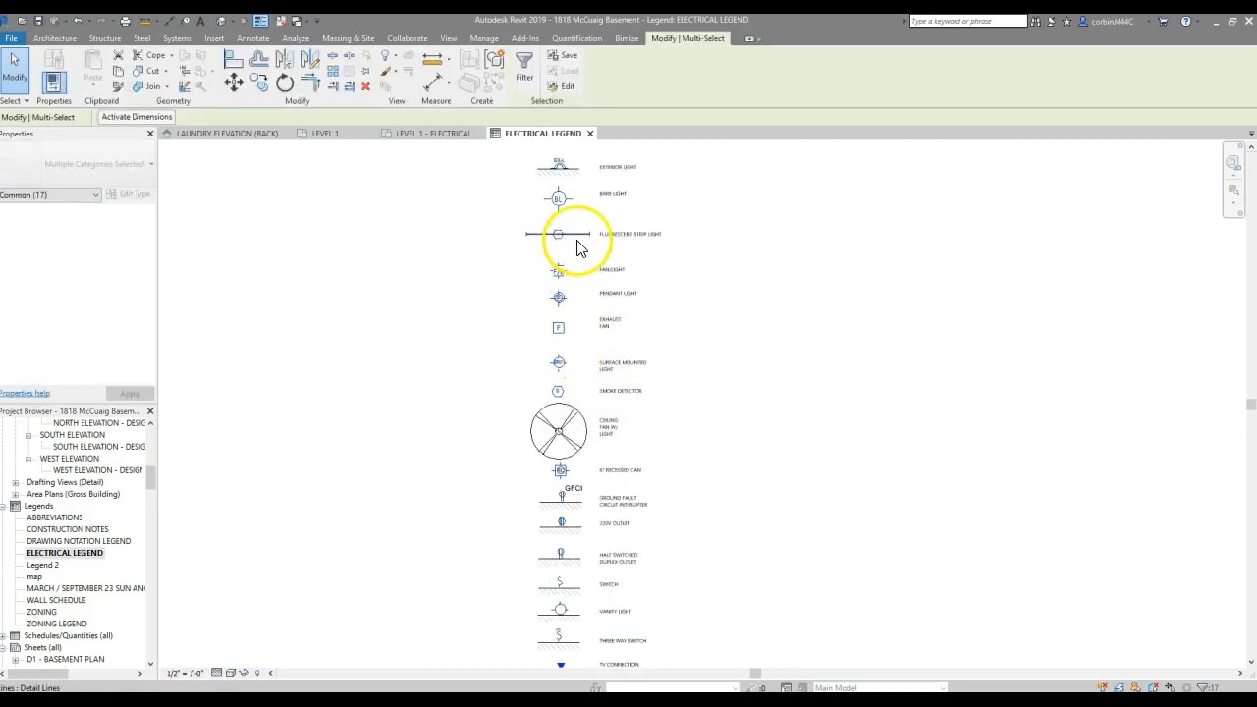
scroll(497, 300, "down", 3)
scroll(537, 248, "up", 2)
scroll(521, 250, "up", 3)
scroll(429, 295, "down", 3)
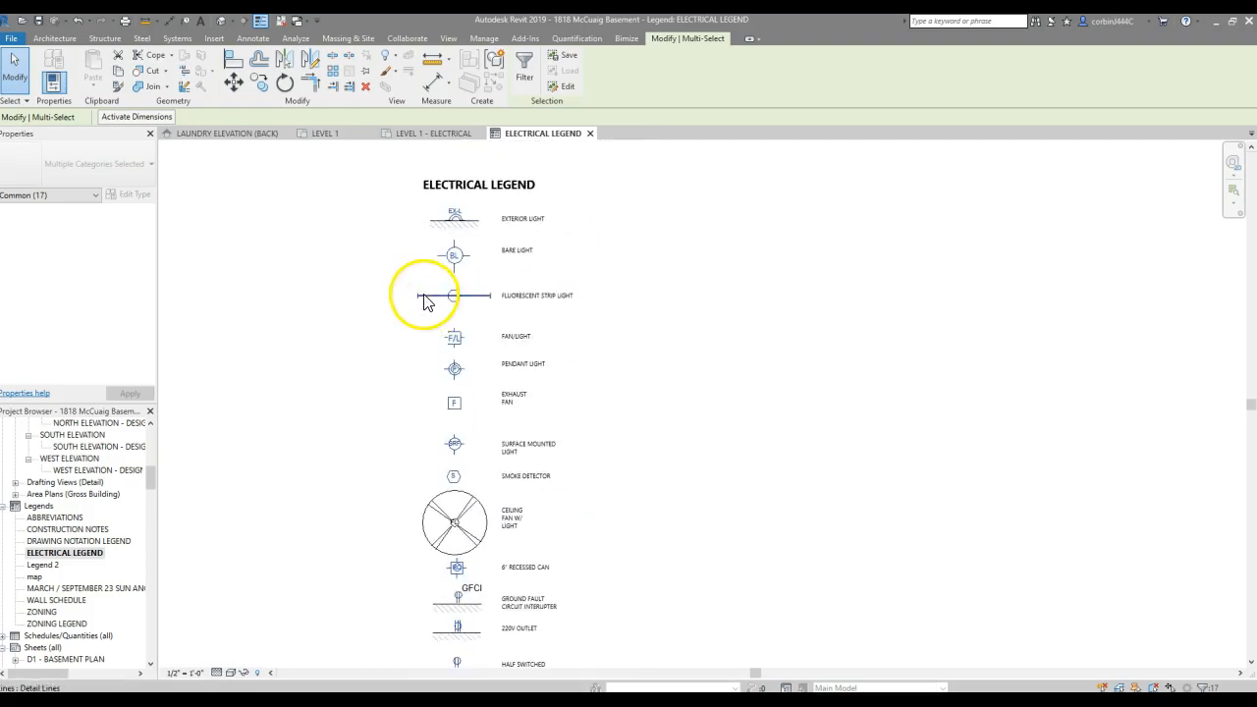
scroll(424, 300, "up", 5)
scroll(443, 321, "down", 5)
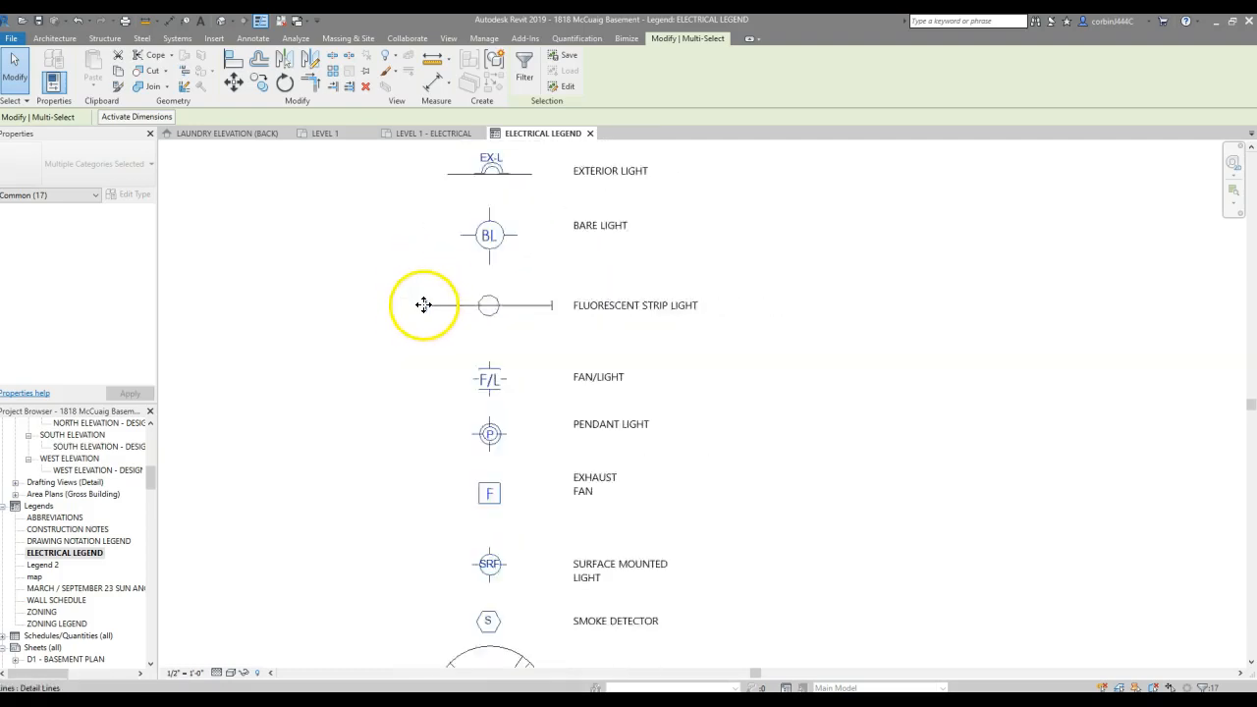
left_click(119, 72)
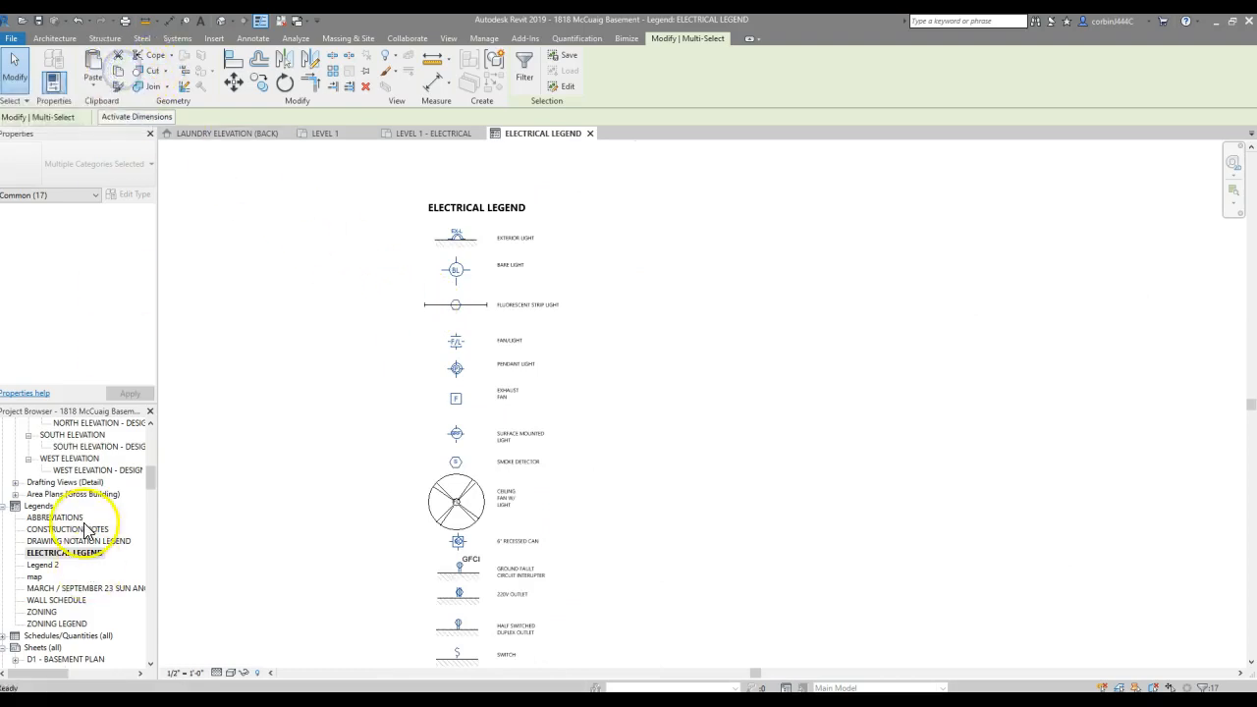
Copy the entire electrical legend, including its title, symbols and text labels, to the clipboard.
scroll(384, 337, "down", 3)
left_click(373, 354)
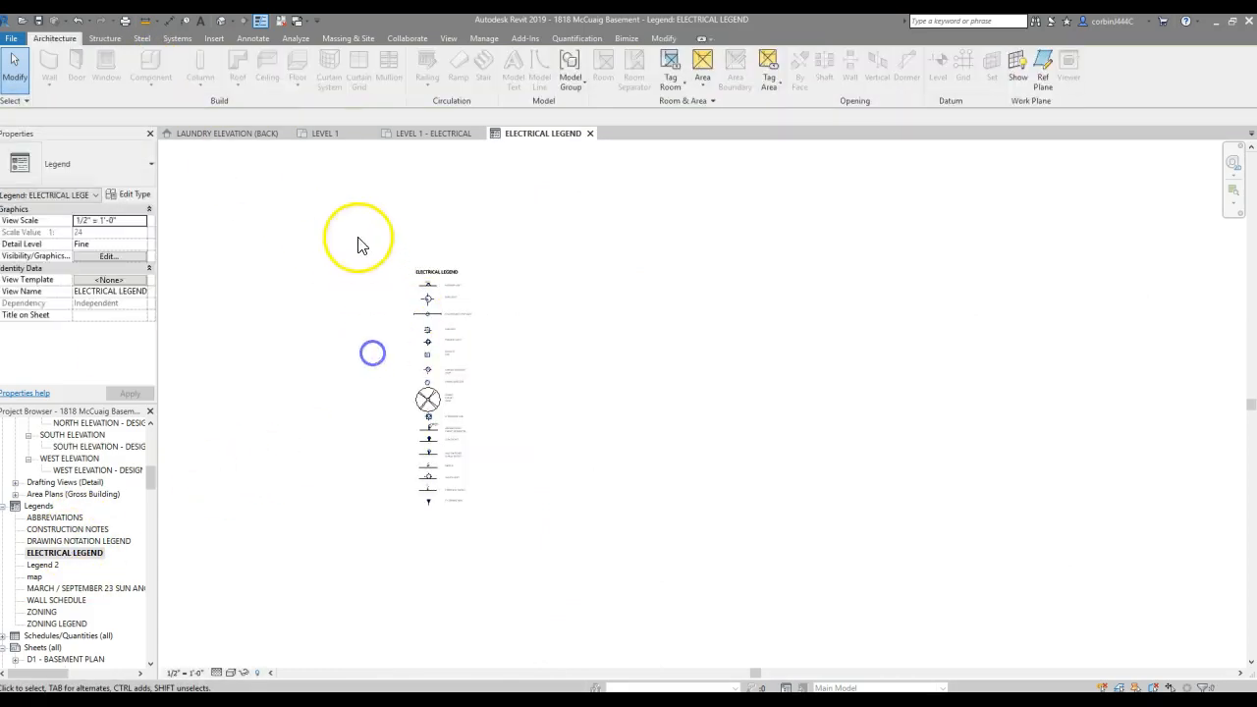
key("ctrl+v")
left_click(533, 576)
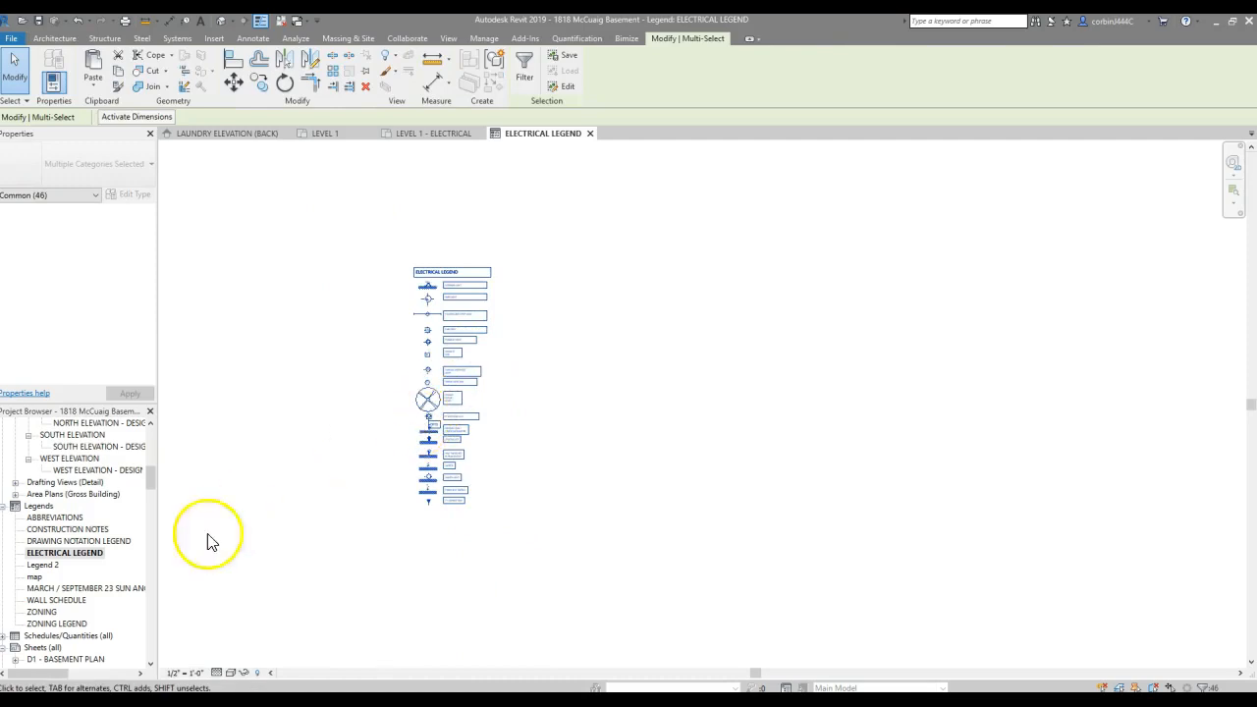
Open the LEVEL 1 - ELECTRICAL plan and paste the copied legend into the empty area left of the building.
scroll(54, 545, "up", 10)
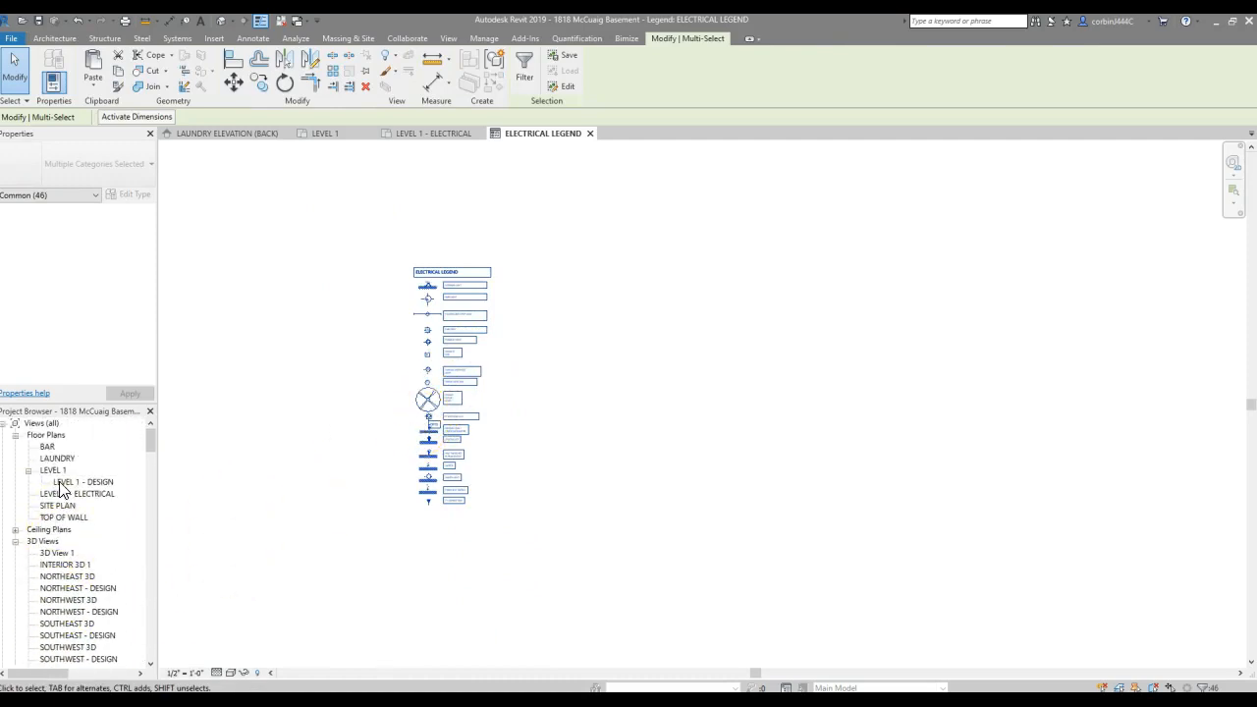
double_click(69, 493)
scroll(538, 378, "down", 3)
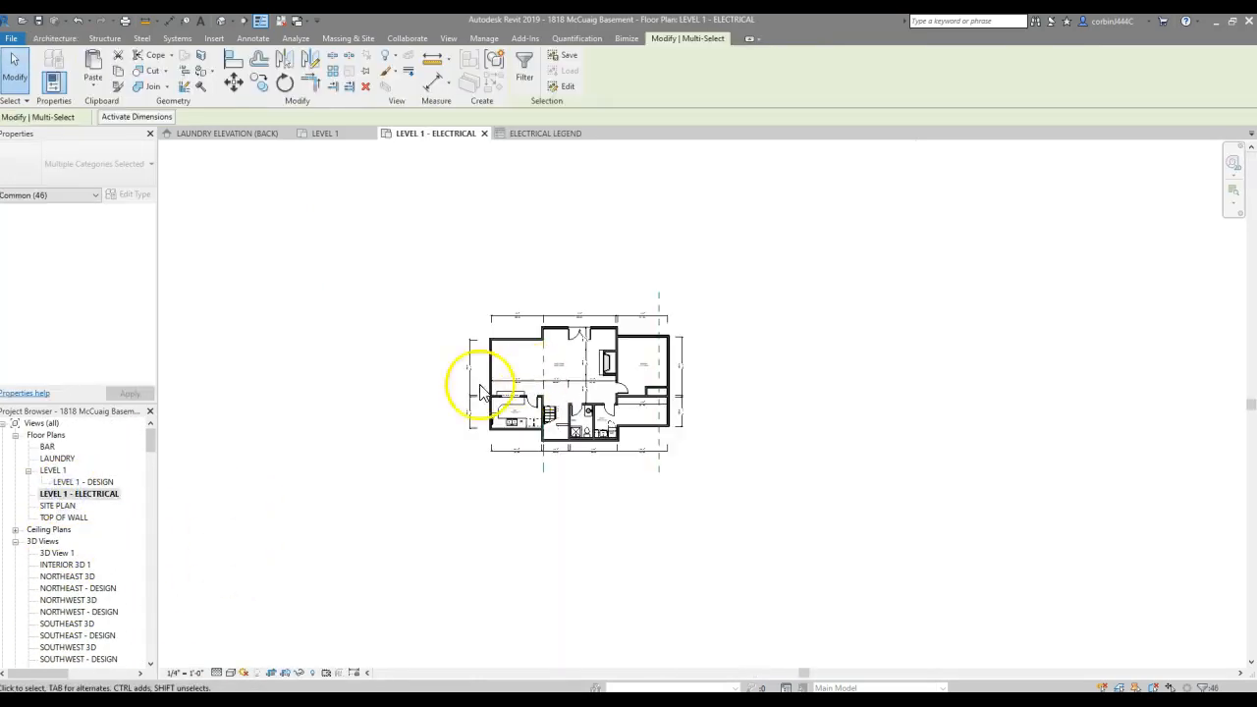
key("ctrl+v")
scroll(385, 424, "up", 4)
left_click(395, 395)
scroll(483, 441, "up", 2)
left_click(413, 427)
left_click(317, 447)
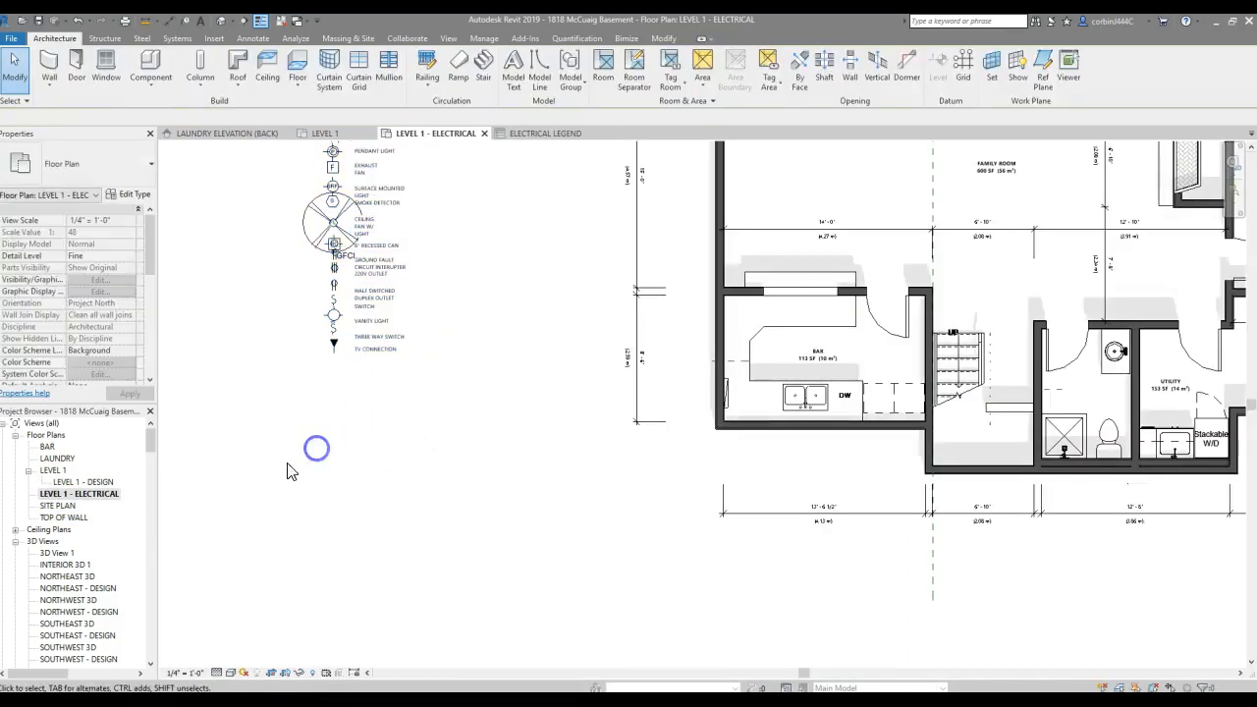
scroll(281, 464, "down", 2)
left_click(258, 242)
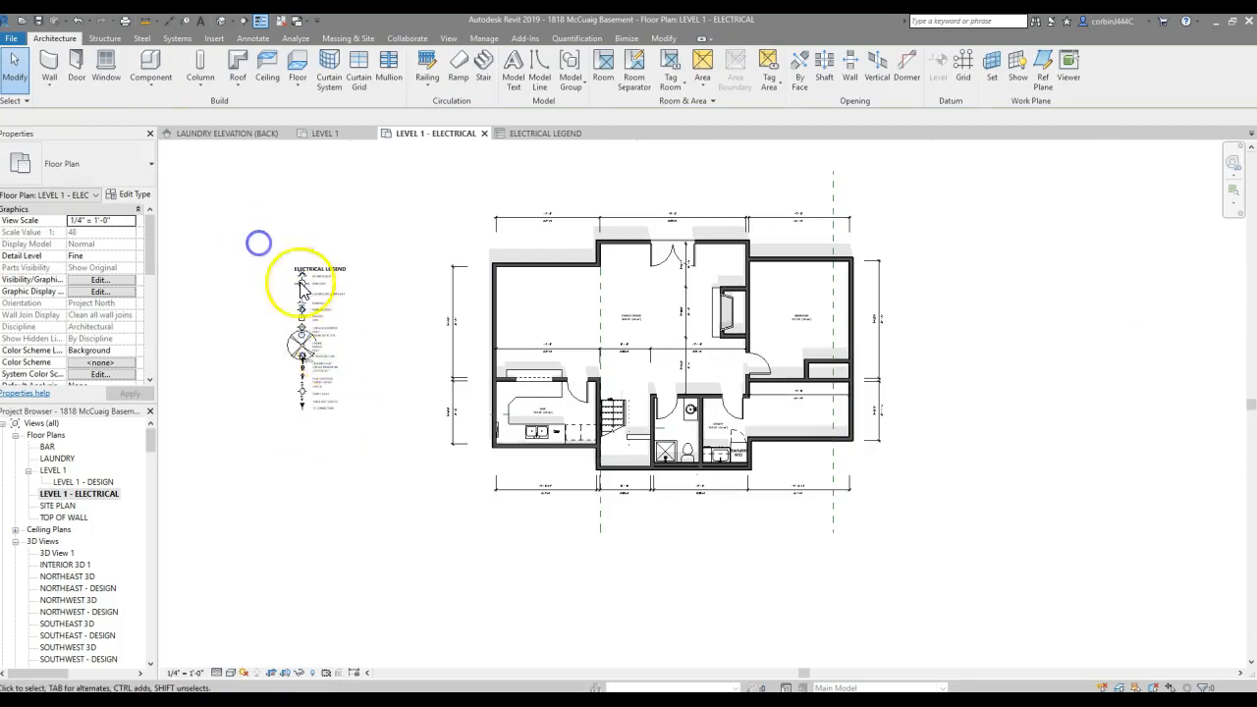
Examine the symbols and labels of the electrical legend pasted beside the floor plan.
scroll(324, 309, "up", 4)
scroll(323, 314, "down", 3)
scroll(570, 295, "up", 3)
scroll(276, 359, "down", 5)
scroll(279, 349, "up", 5)
scroll(280, 342, "up", 2)
scroll(251, 337, "down", 5)
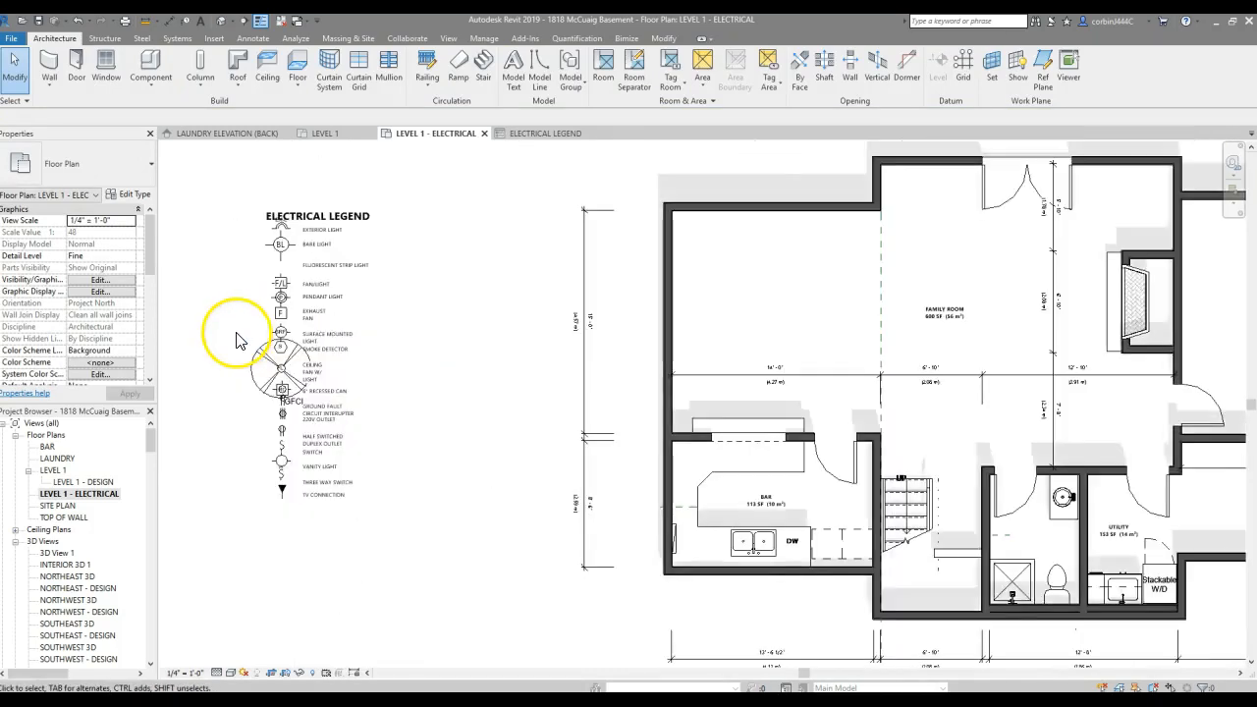
scroll(424, 301, "up", 4)
scroll(210, 323, "down", 2)
scroll(279, 352, "up", 2)
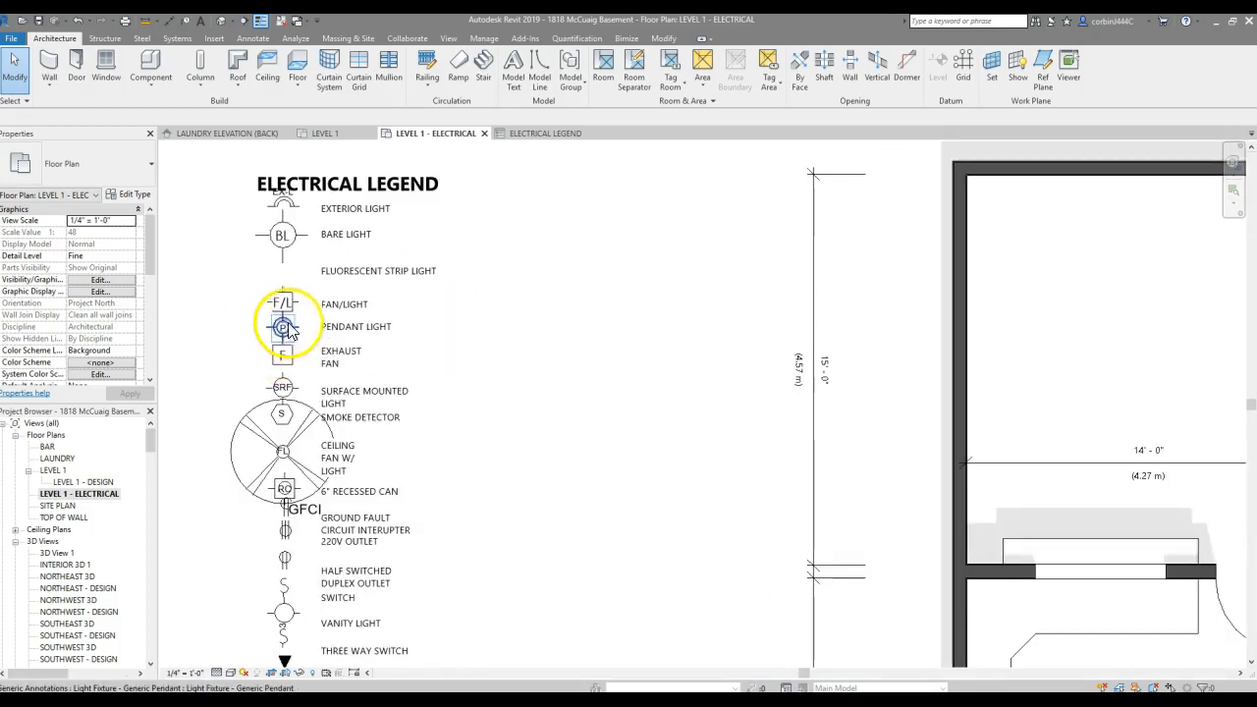
scroll(288, 332, "down", 3)
scroll(309, 435, "up", 3)
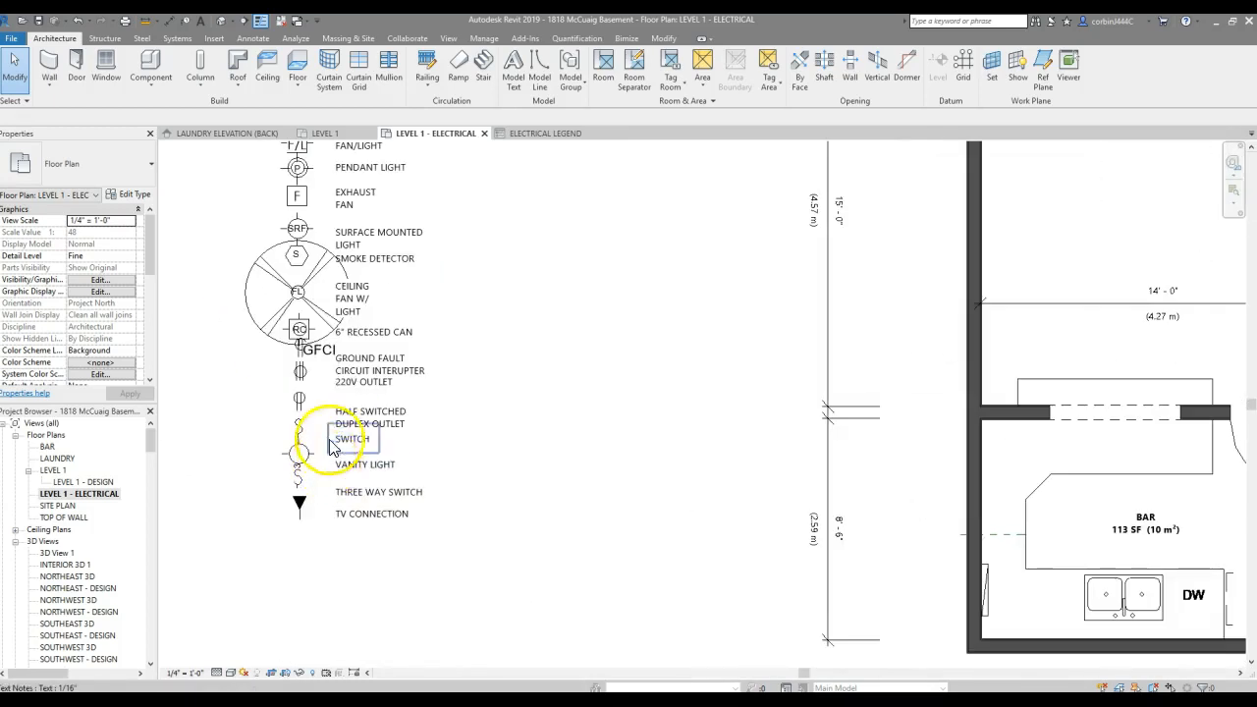
Copy the 6" recessed can symbol from the legend into the family room's upper-left corner, about 2'-8" below the upper wall.
left_click(300, 329)
scroll(290, 332, "down", 3)
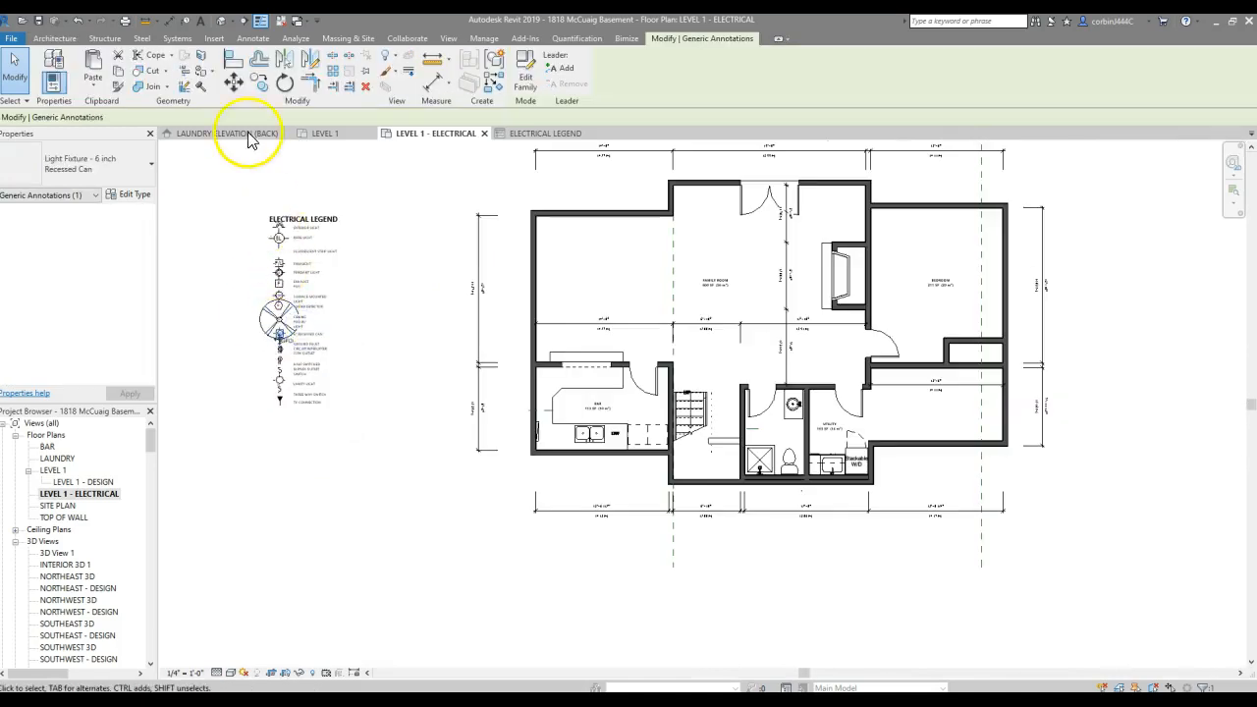
left_click(258, 83)
left_click(278, 332)
scroll(278, 332, "up", 1)
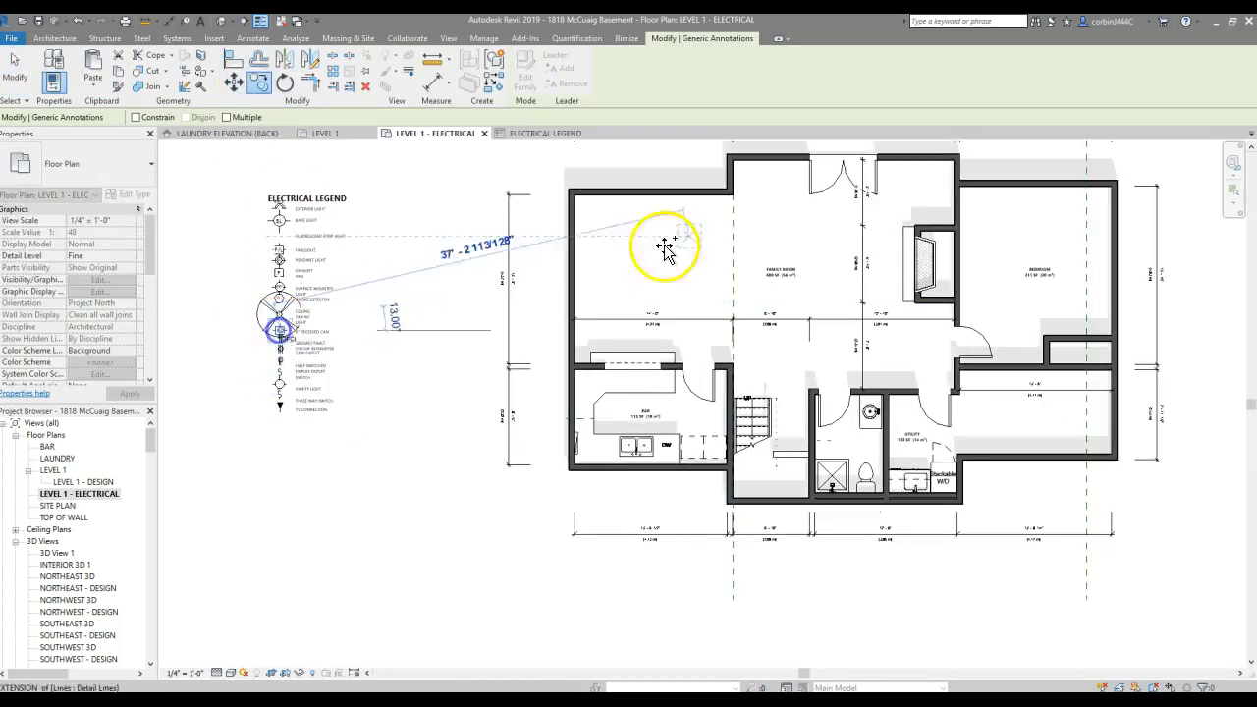
scroll(639, 228, "up", 3)
left_click(591, 231)
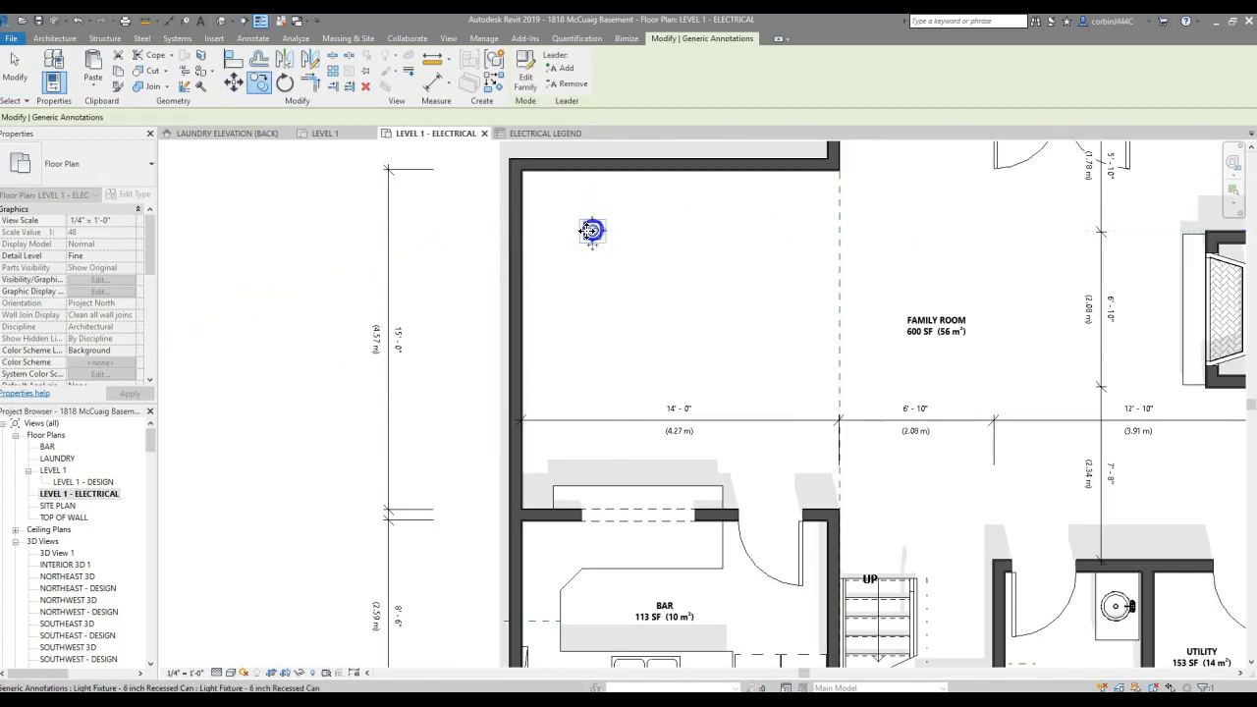
scroll(384, 273, "down", 4)
scroll(407, 267, "up", 4)
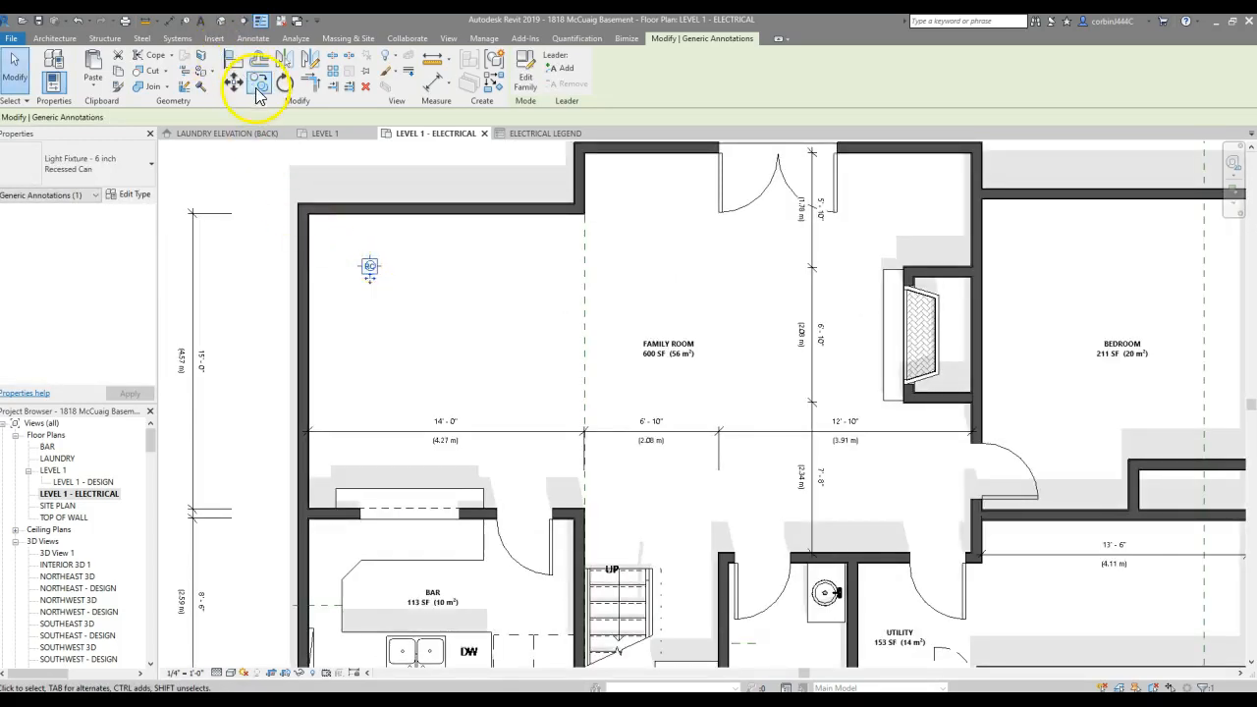
Copy the recessed can horizontally to the right within the family room, short of the dashed green line.
left_click(258, 83)
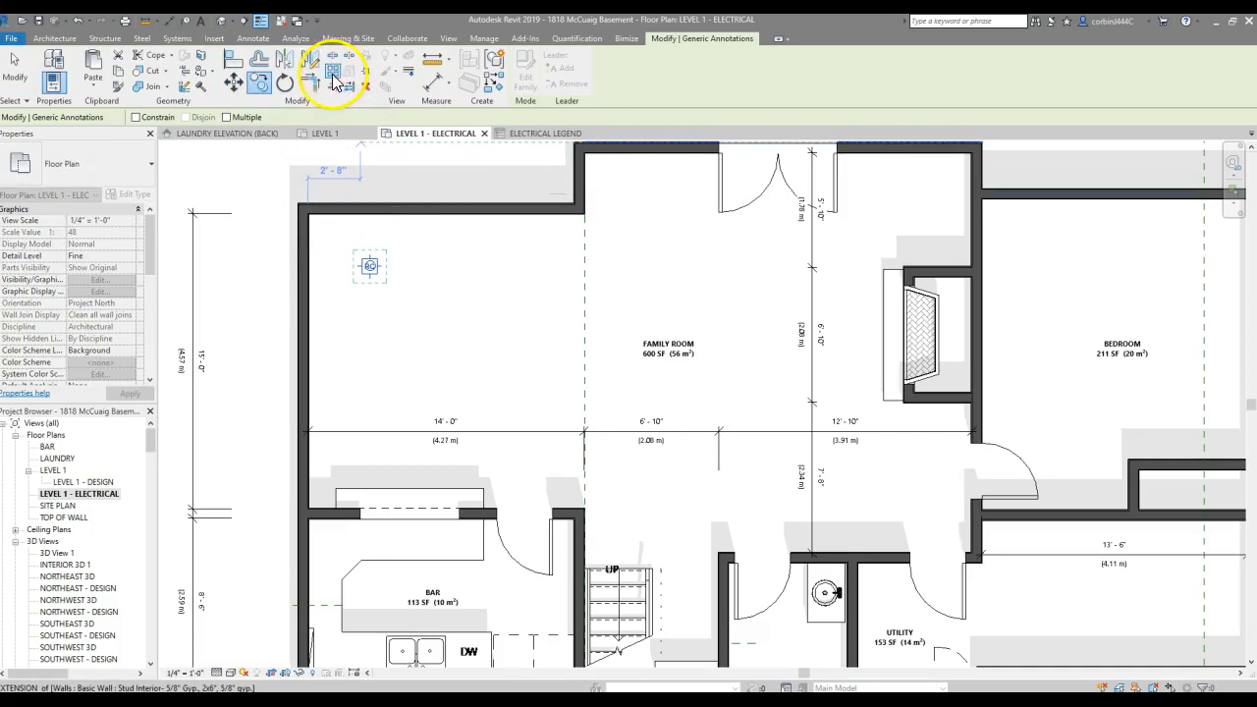
left_click(371, 268)
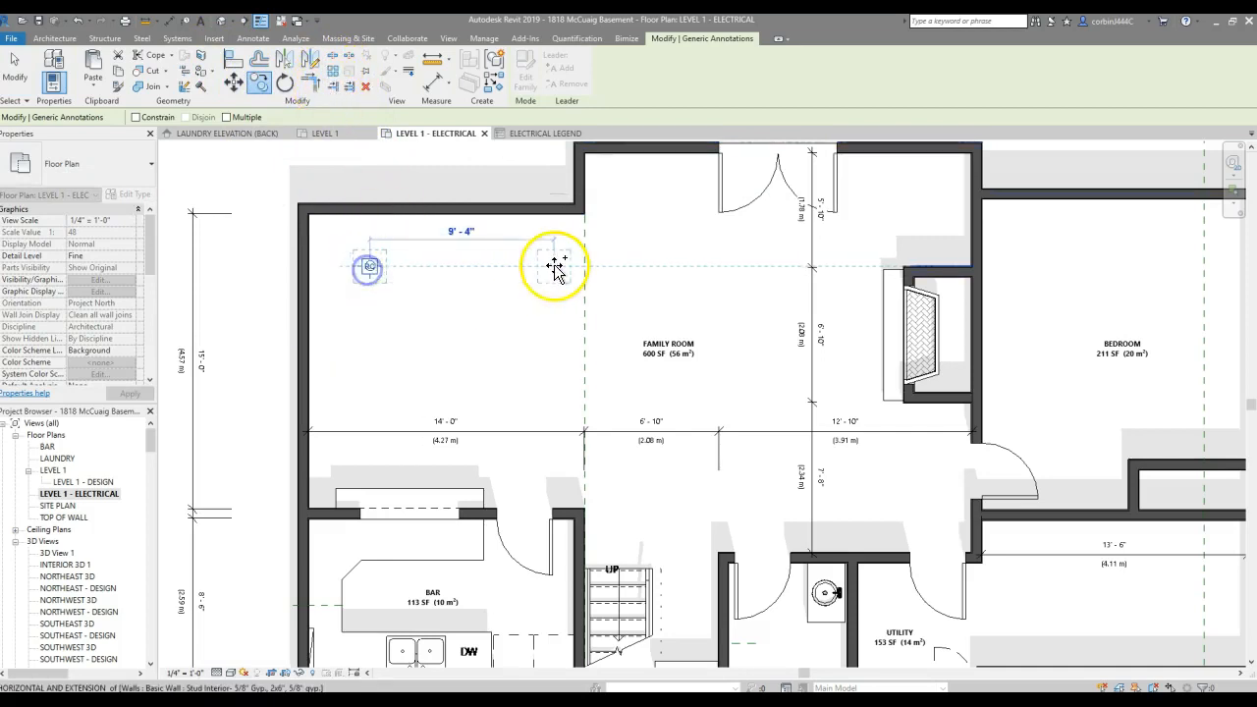
left_click(518, 268)
Copy both recessed cans straight down about 7'-3" to form a second row in the family room.
mouse_move(324, 216)
left_mouse_down()
mouse_move(331, 246)
mouse_move(499, 292)
mouse_move(585, 336)
left_mouse_up()
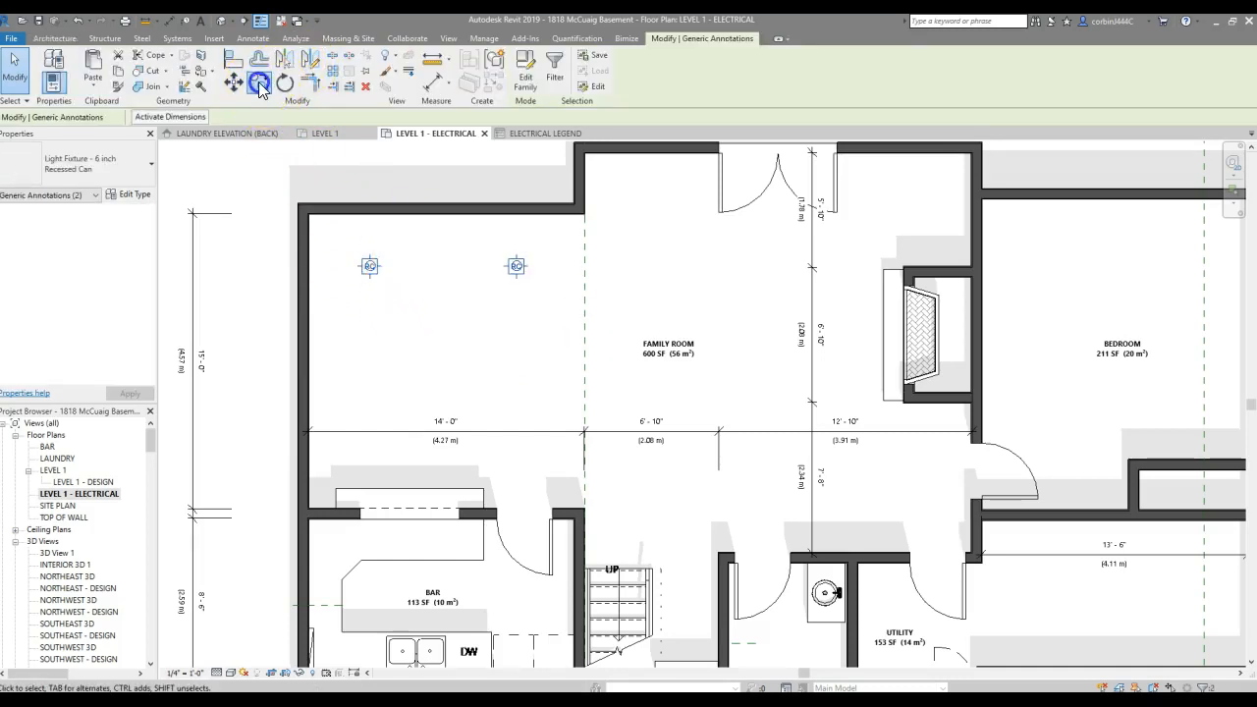
left_click(258, 83)
left_click(369, 266)
left_click(374, 410)
left_click(387, 357)
left_click(348, 272)
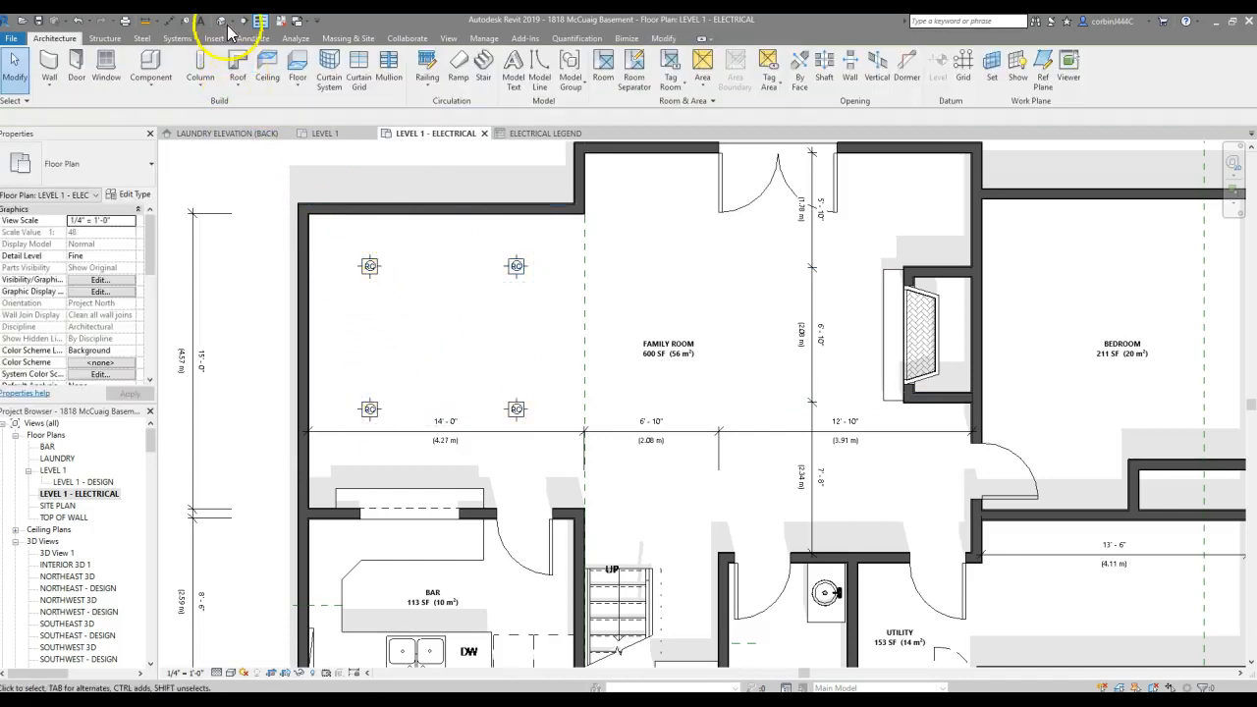
Add a vertical aligned dimension string from the family room's upper wall through the two left recessed cans to the bar wall.
left_click(169, 24)
left_click(407, 212)
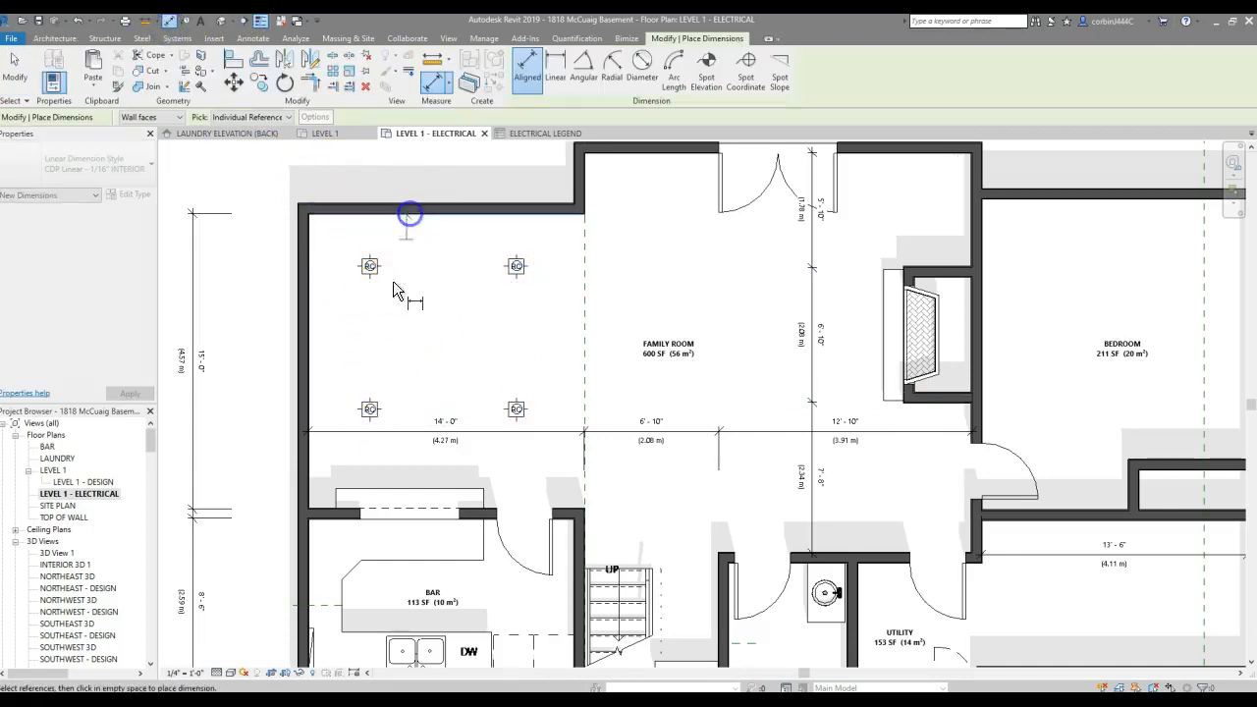
left_click(381, 269)
left_click(373, 409)
left_click(493, 510)
left_click(412, 355)
key("Escape")
Set the upper-left recessed can's distance from the family room's upper wall to 5'.
left_click(378, 273)
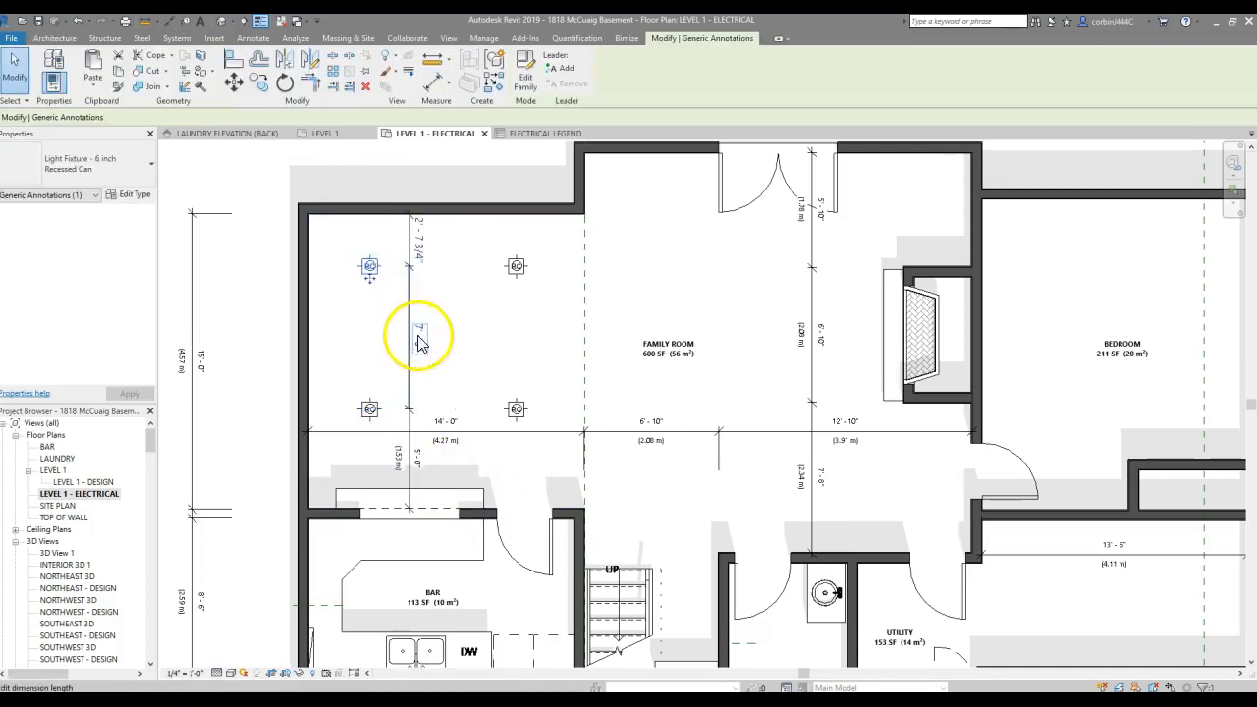
left_click(417, 246)
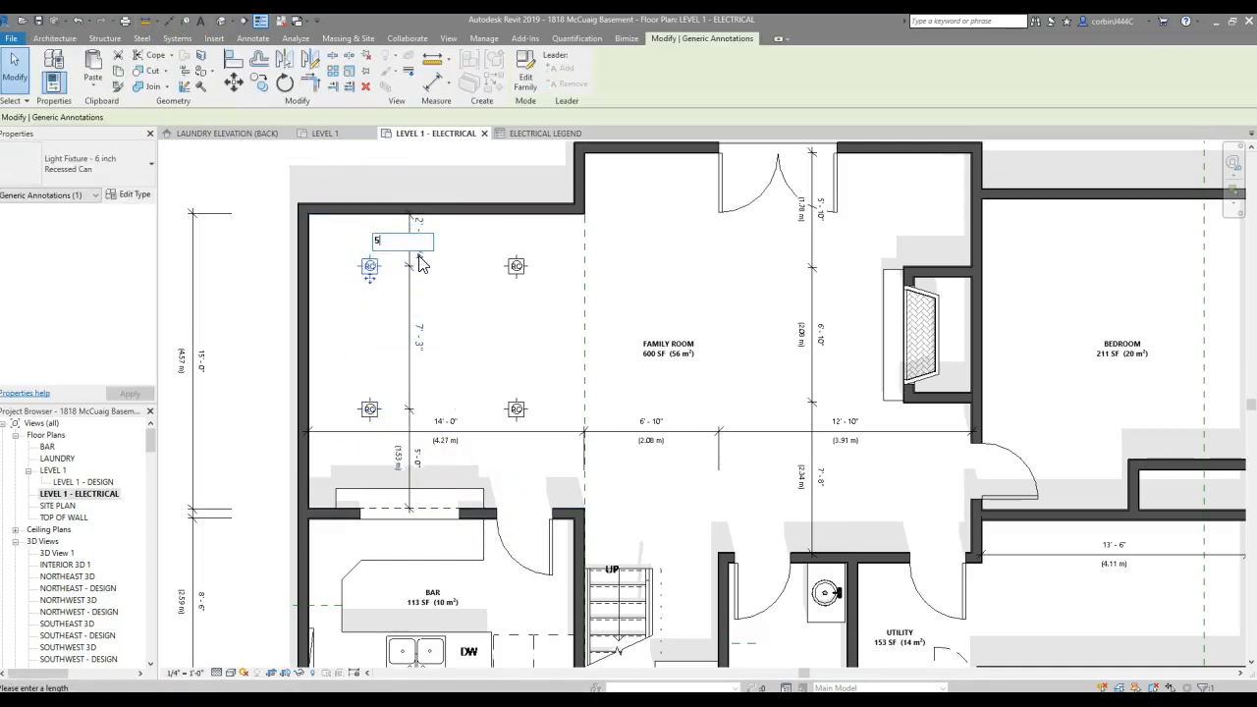
type("5'")
key("Return")
left_click(511, 285)
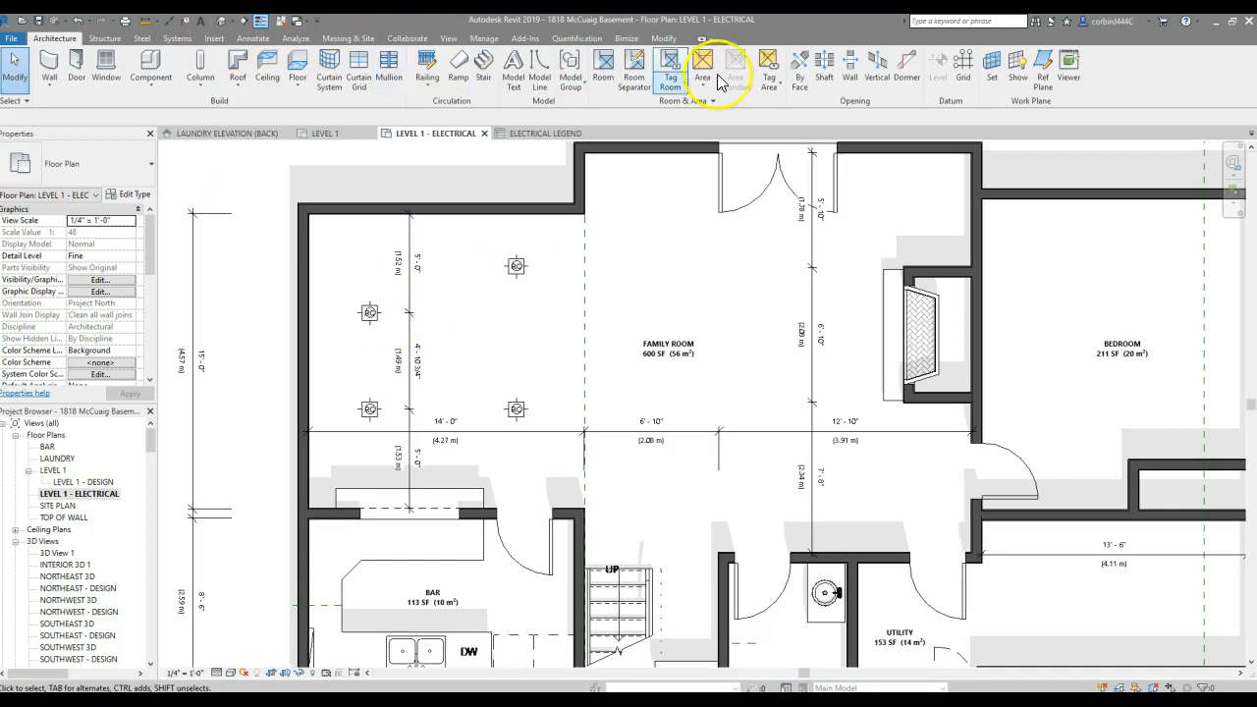
Align the upper-right recessed can horizontally with the upper-left can.
left_click(663, 39)
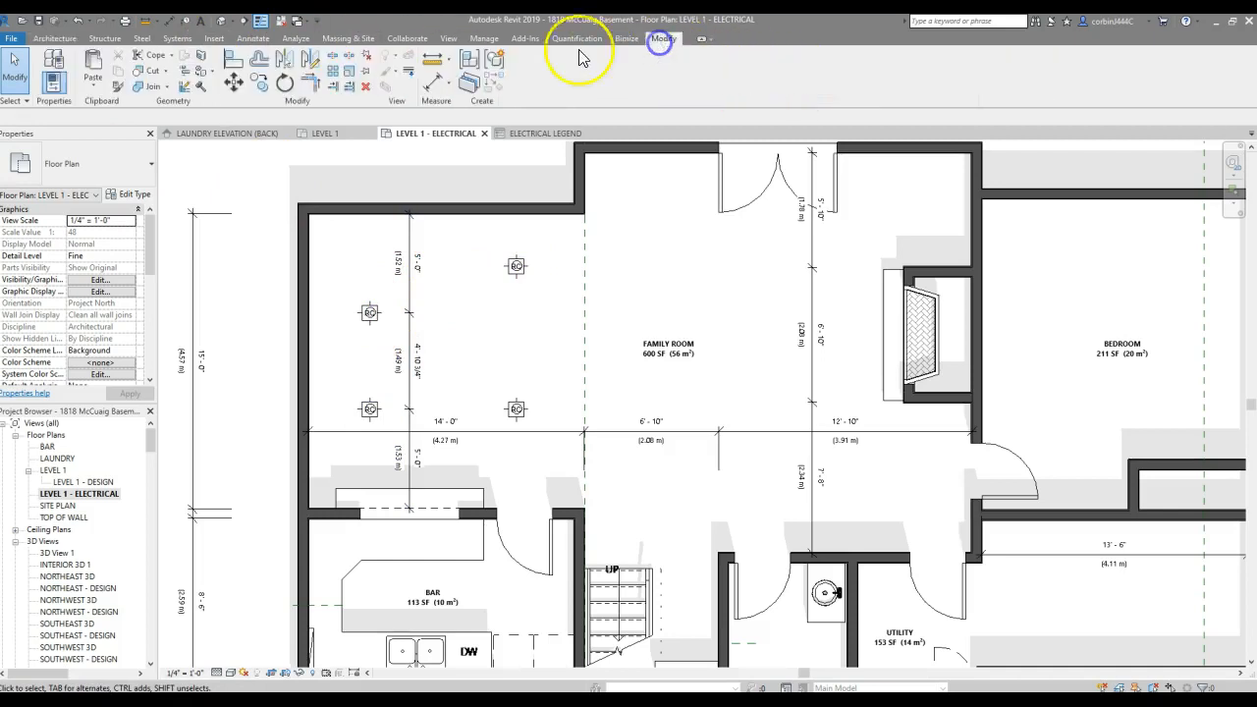
left_click(232, 59)
left_click(369, 312)
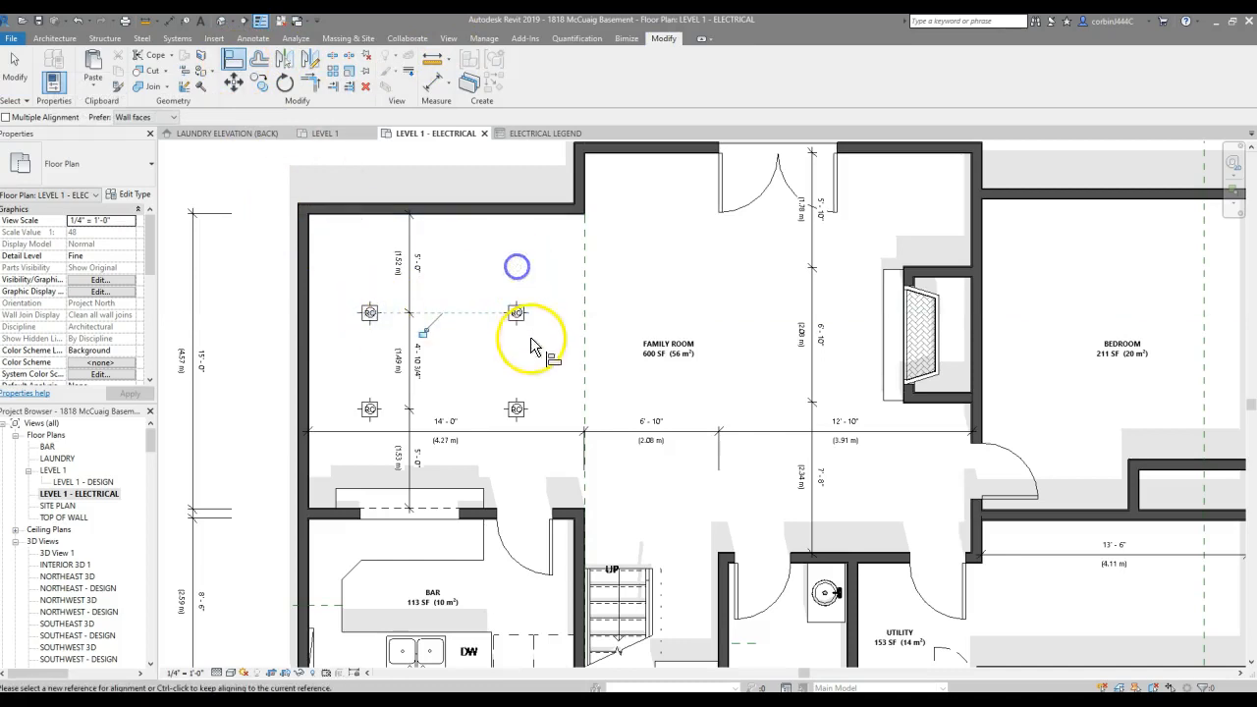
key("Escape")
key("Escape")
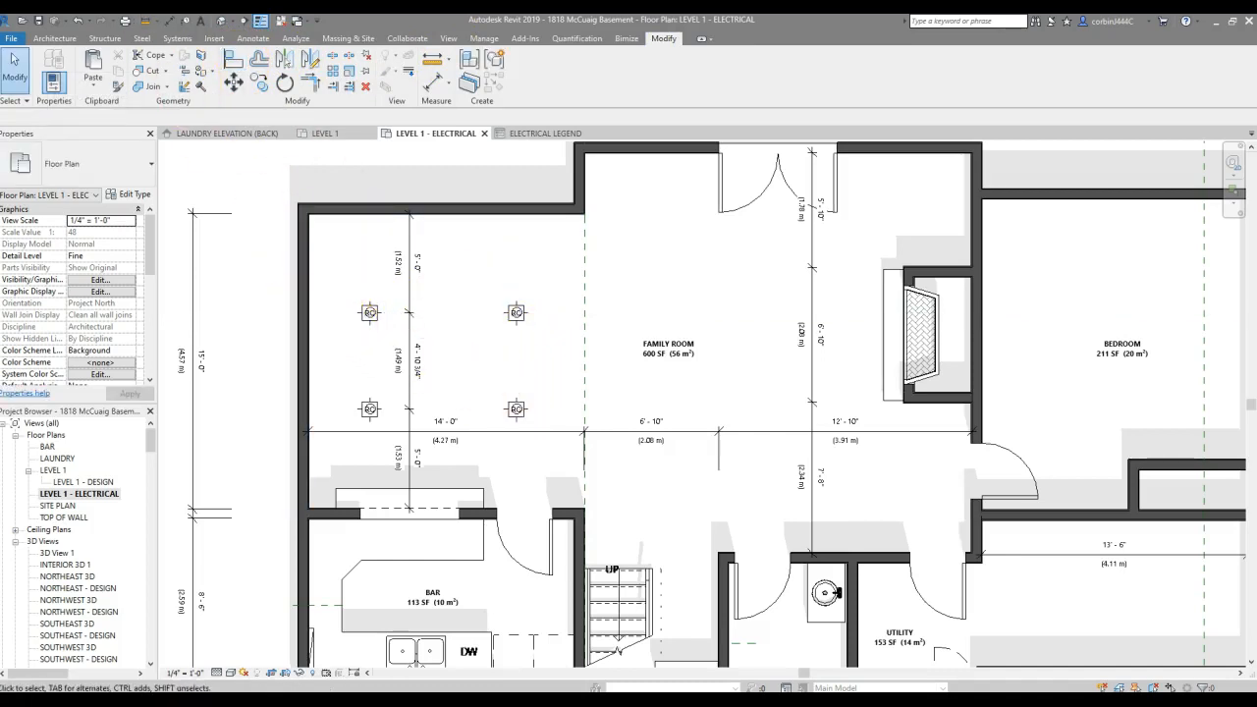
Add a horizontal aligned dimension from the family room's left wall to the upper-left recessed can.
left_click(171, 22)
scroll(372, 350, "up", 3)
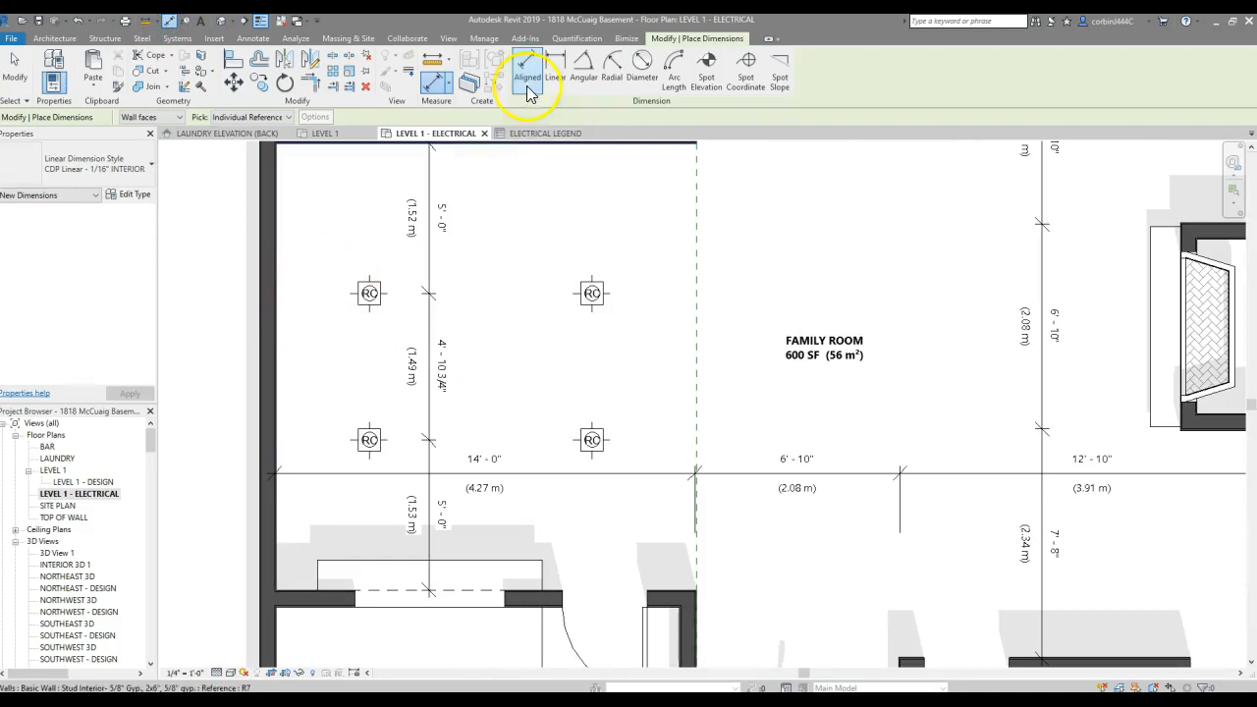
left_click(241, 38)
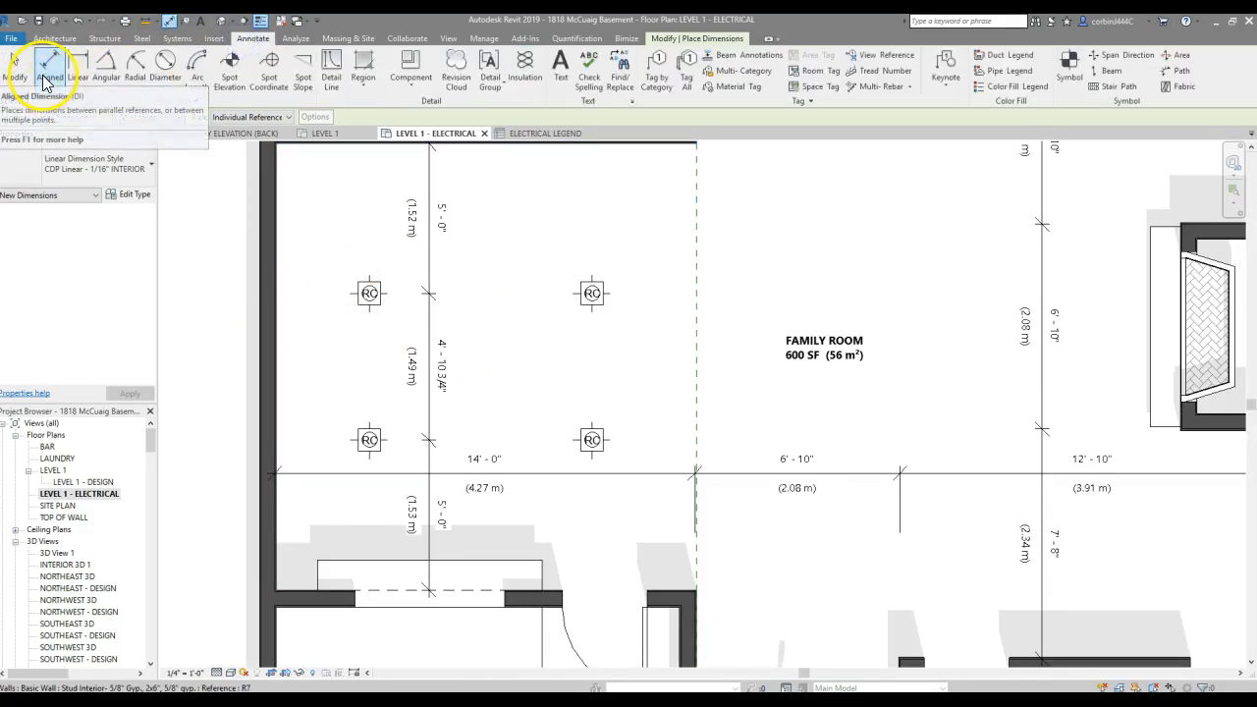
left_click(278, 281)
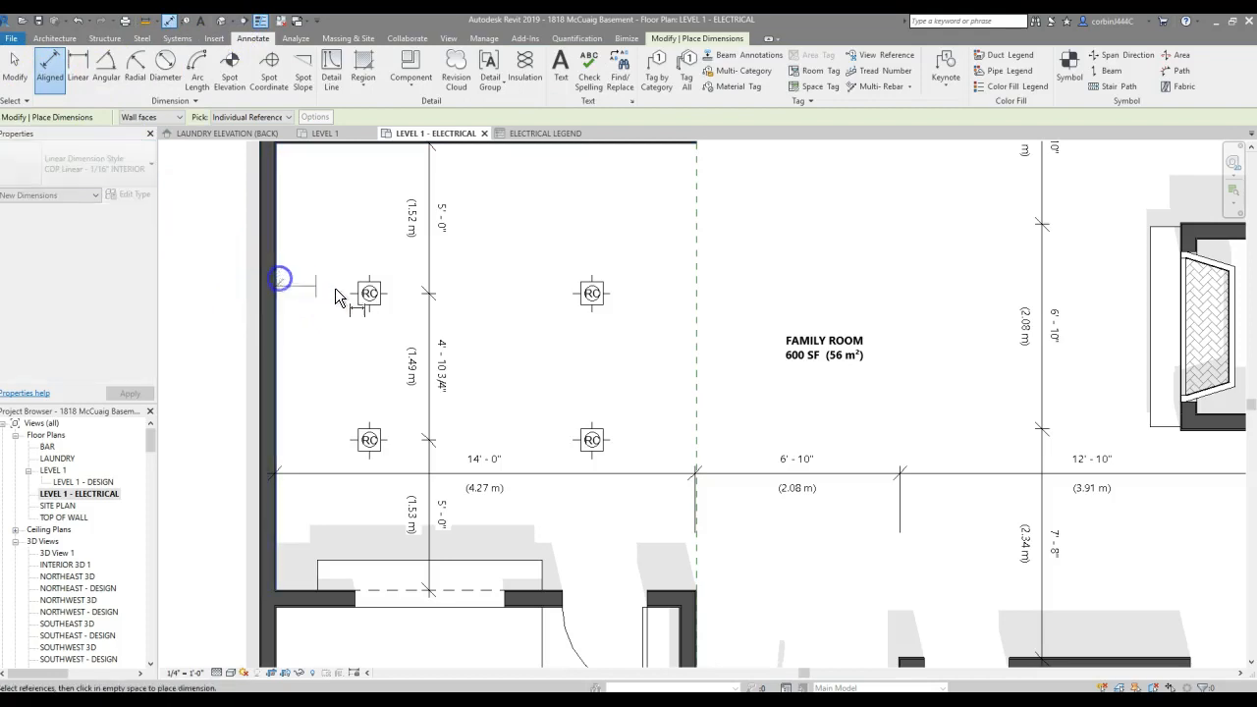
left_click(592, 296)
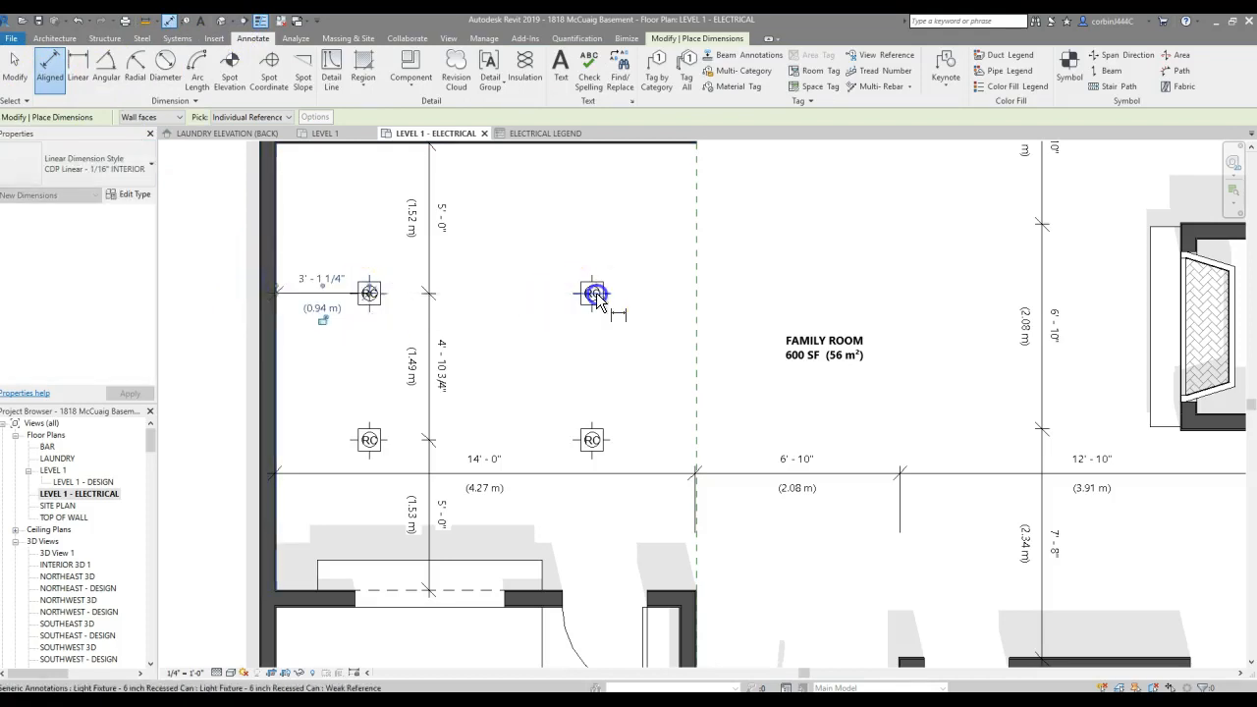
key("Escape")
key("Escape")
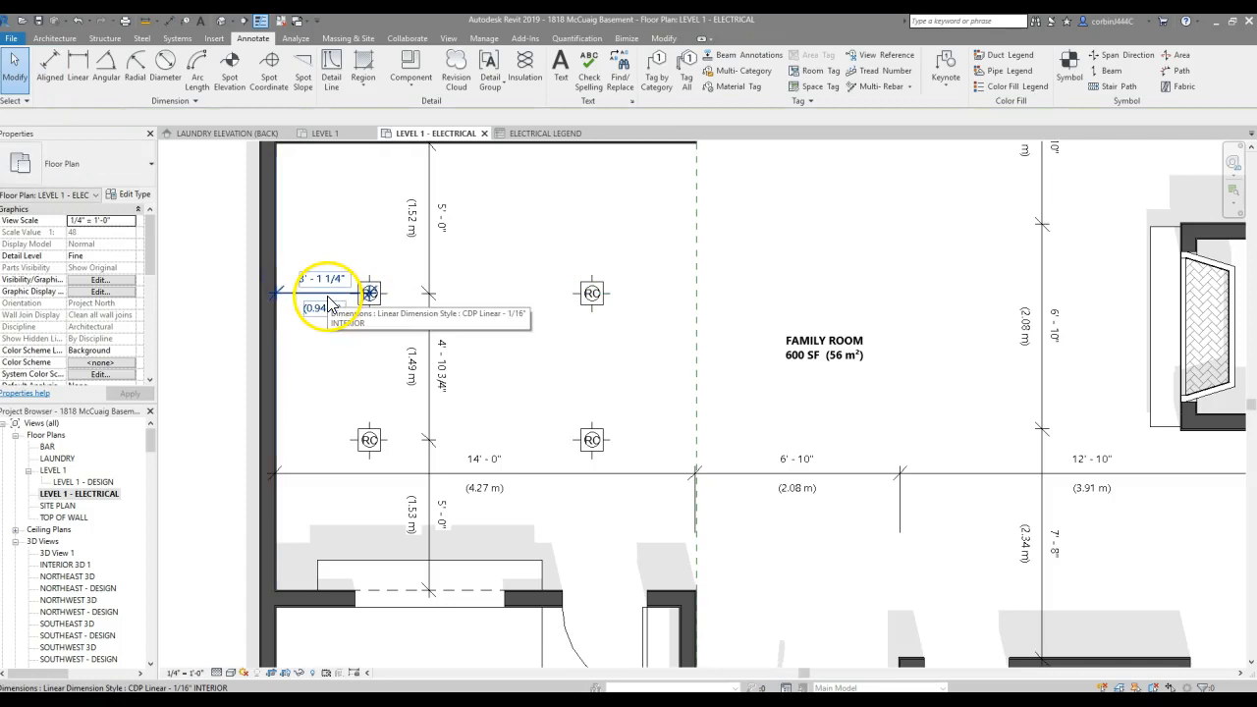
Extend the horizontal dimension's witness lines to the upper-right recessed can and the wall face in line with the dashed green line.
left_click(329, 296)
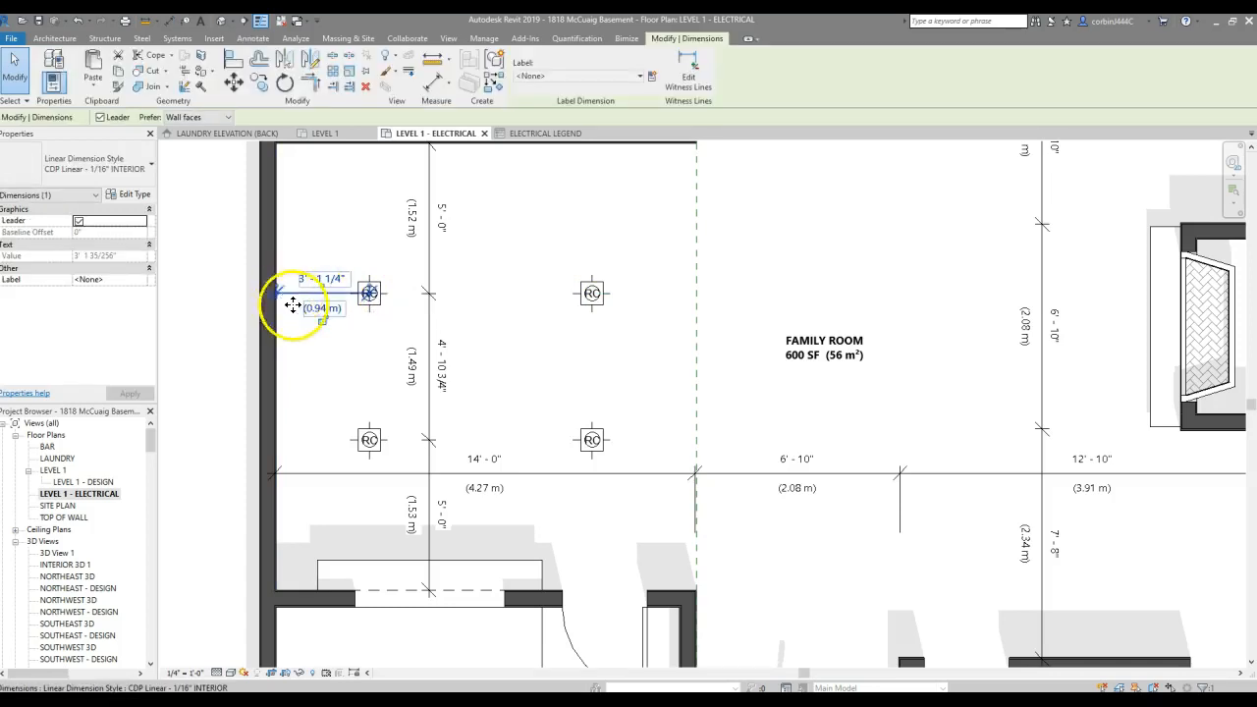
left_click(690, 78)
left_click(596, 296)
scroll(550, 354, "down", 2)
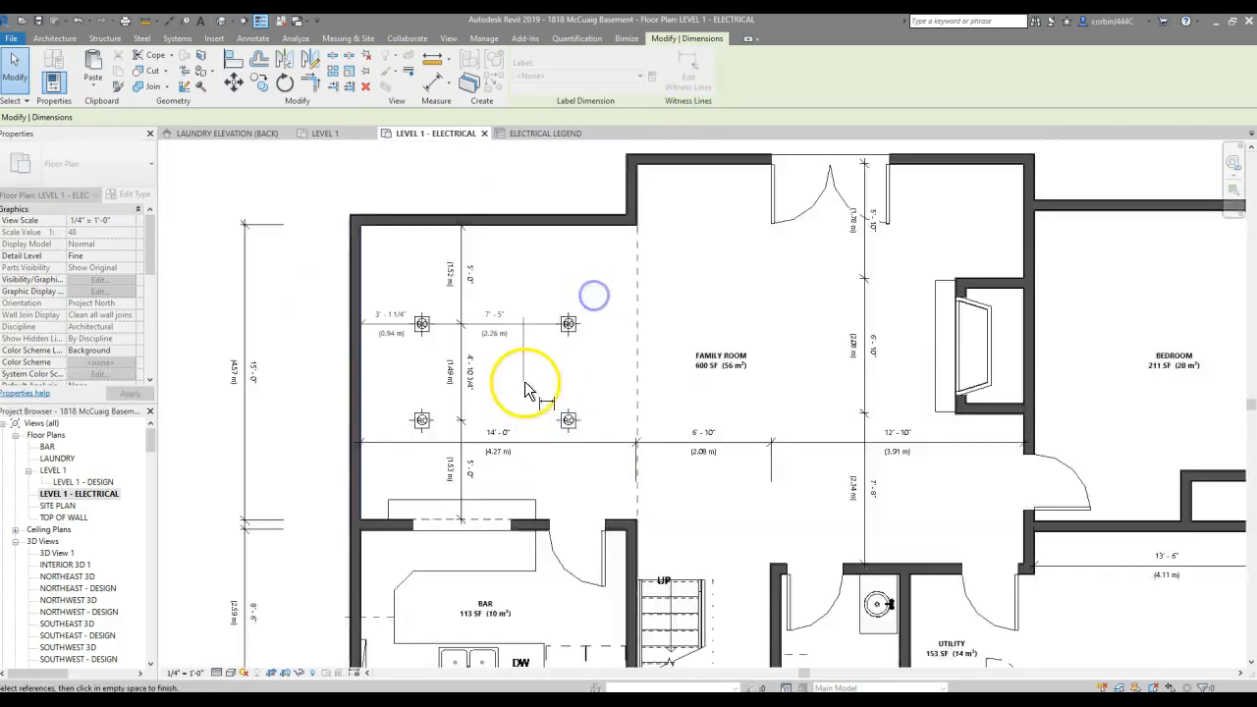
scroll(619, 216, "up", 5)
left_click(602, 193)
scroll(600, 192, "down", 4)
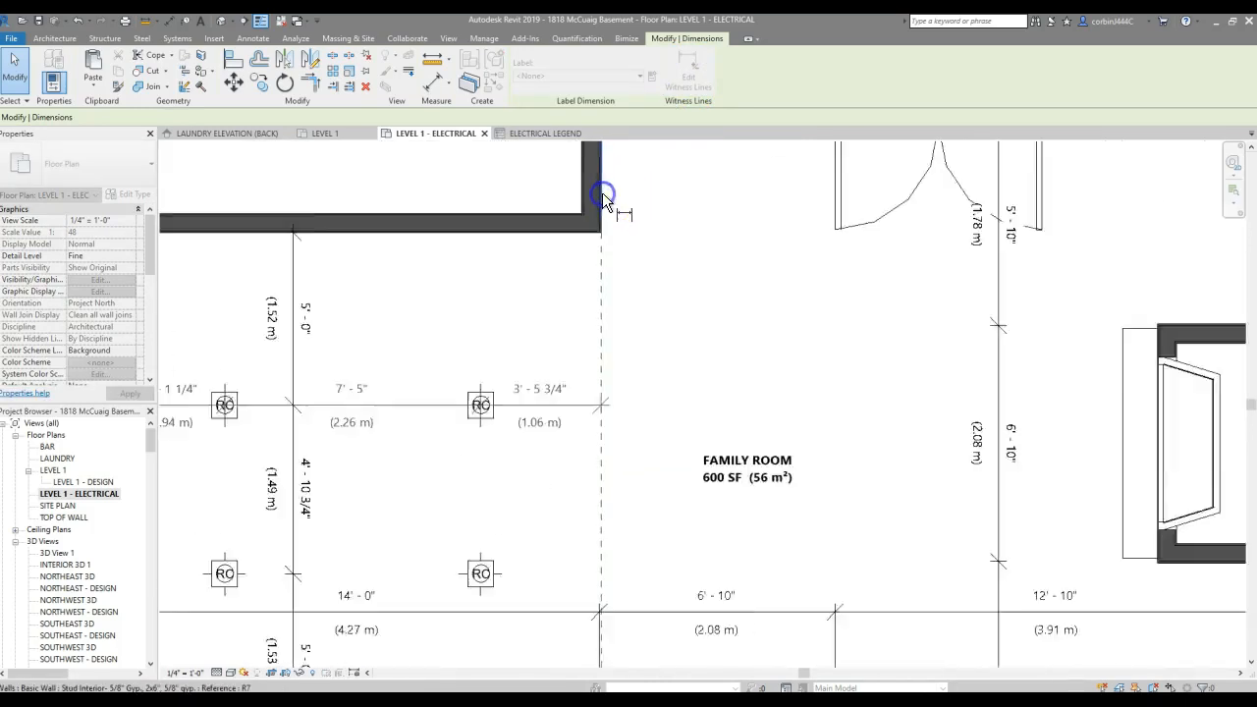
left_click(561, 349)
Set the upper-left recessed can's distance from the family room's left wall to 4'.
scroll(478, 350, "up", 3)
left_click(381, 322)
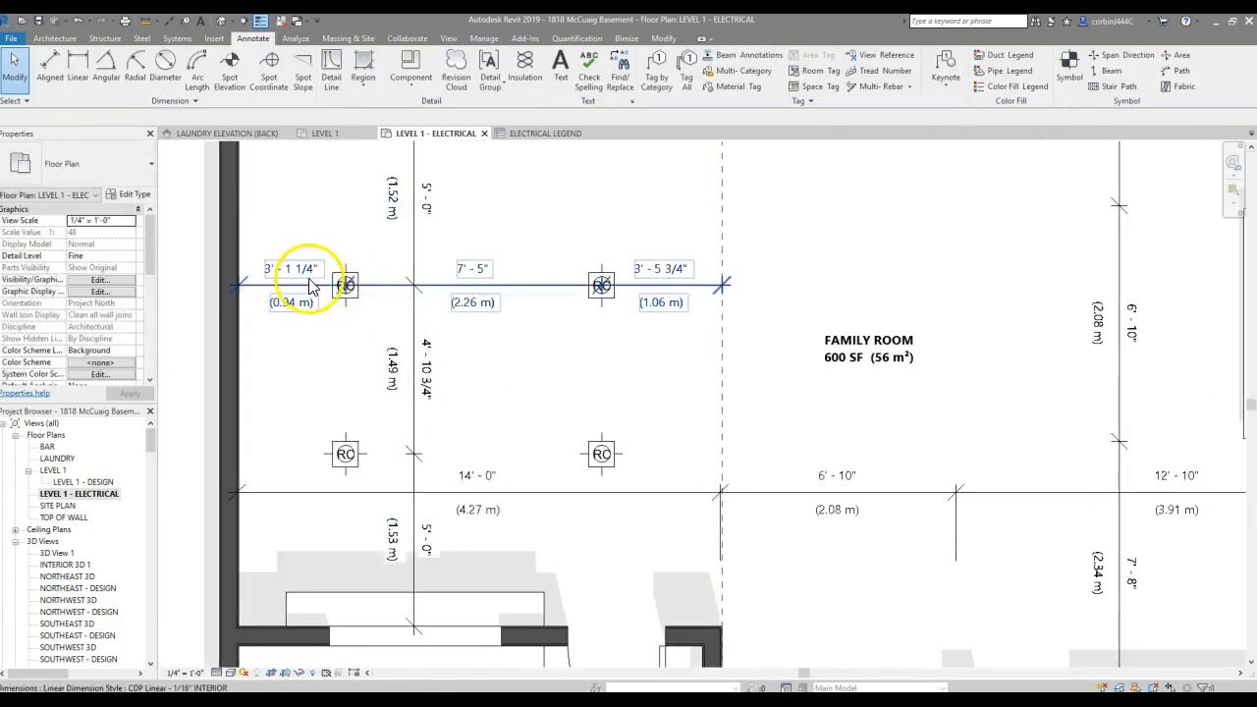
left_click(344, 283)
left_click(281, 286)
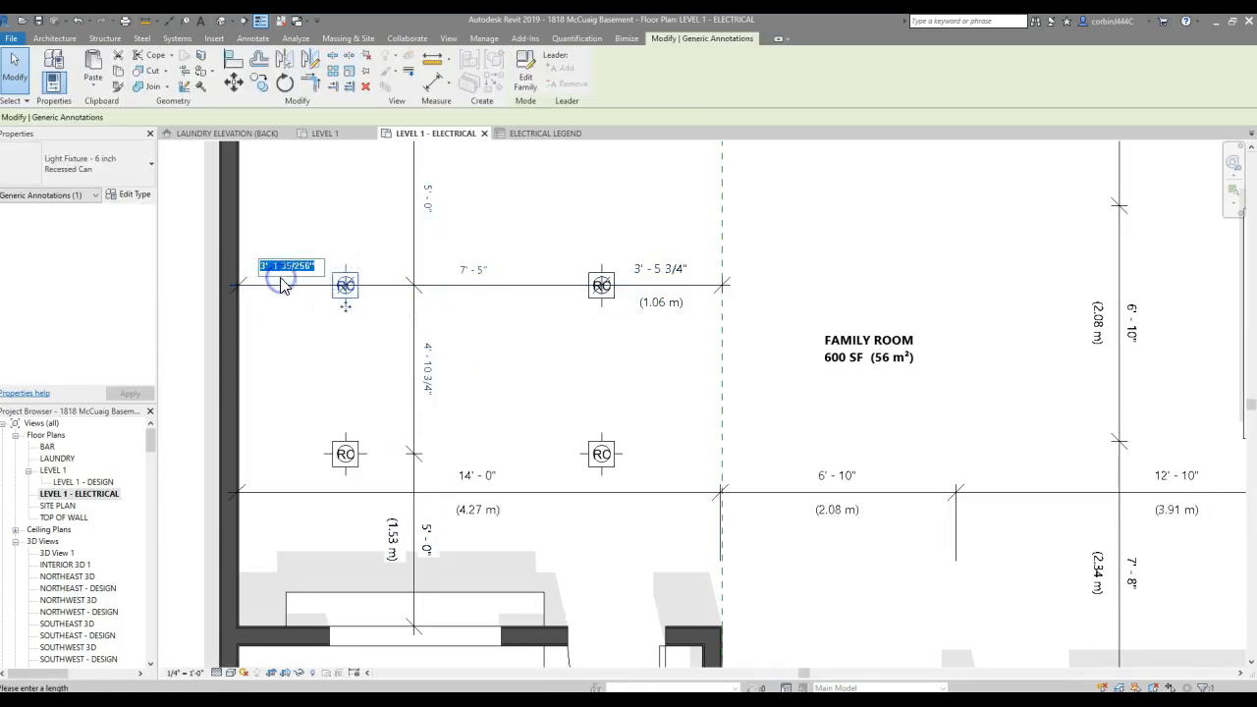
type("4")
key("Return")
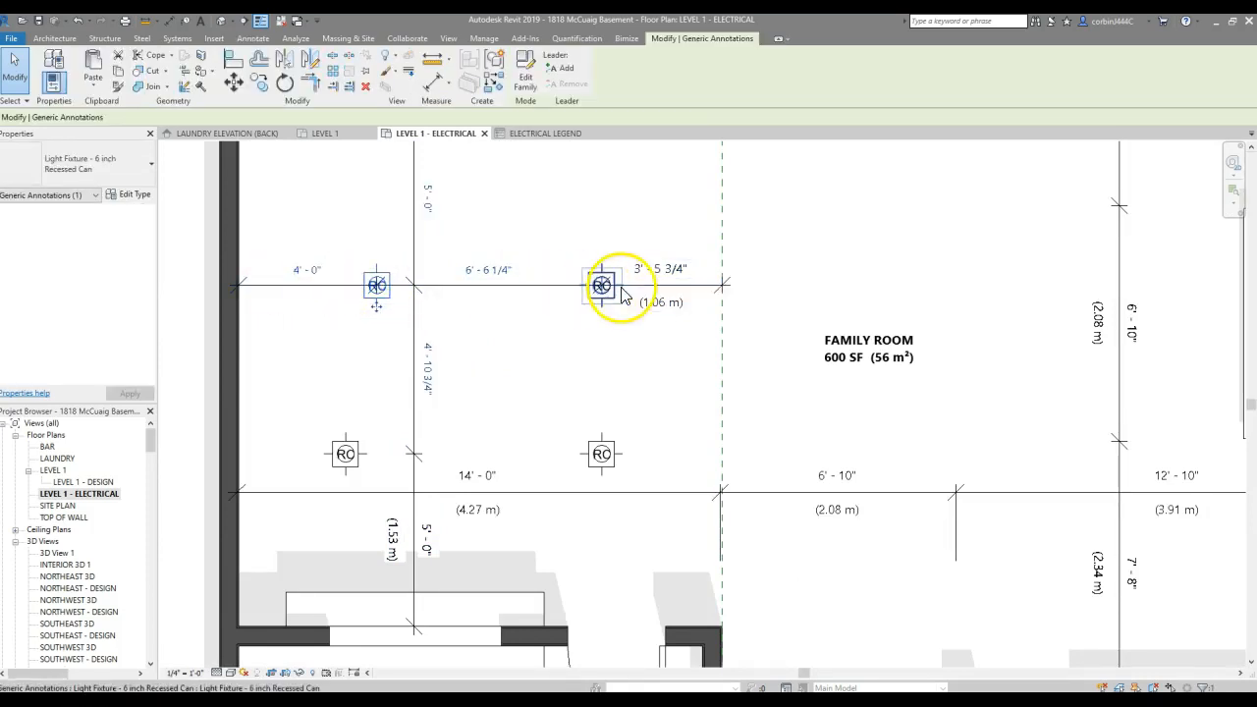
Set the upper-right recessed can's distance from the dashed green line to 4'.
left_click(660, 268)
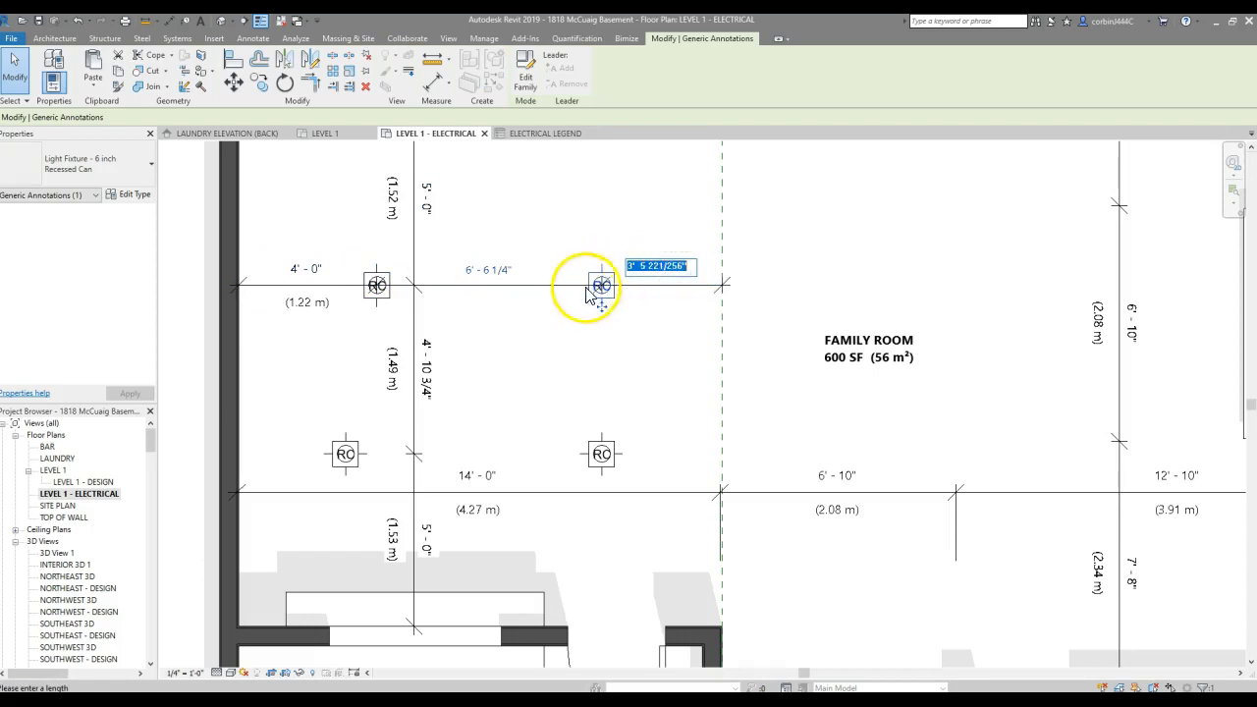
key("Return")
left_click(519, 242)
scroll(464, 256, "down", 5)
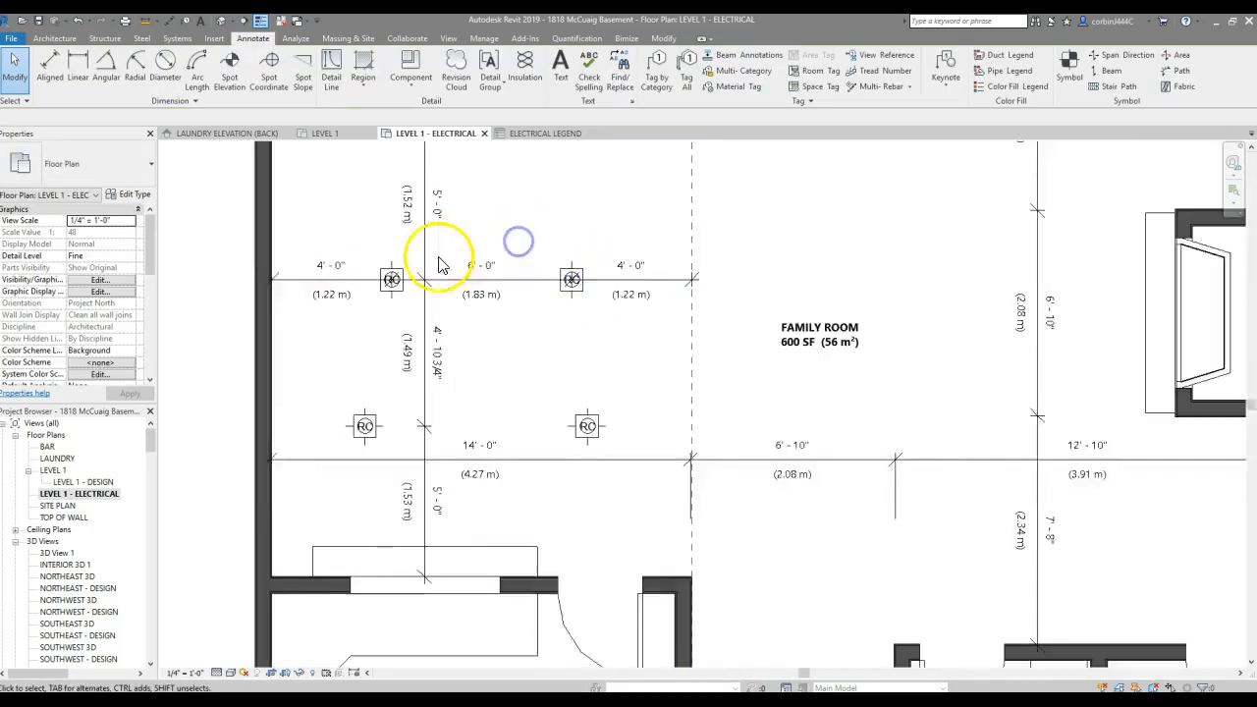
Set the upper-left recessed can's distance from the family room's upper wall to 4'.
scroll(462, 283, "up", 4)
left_click(391, 254)
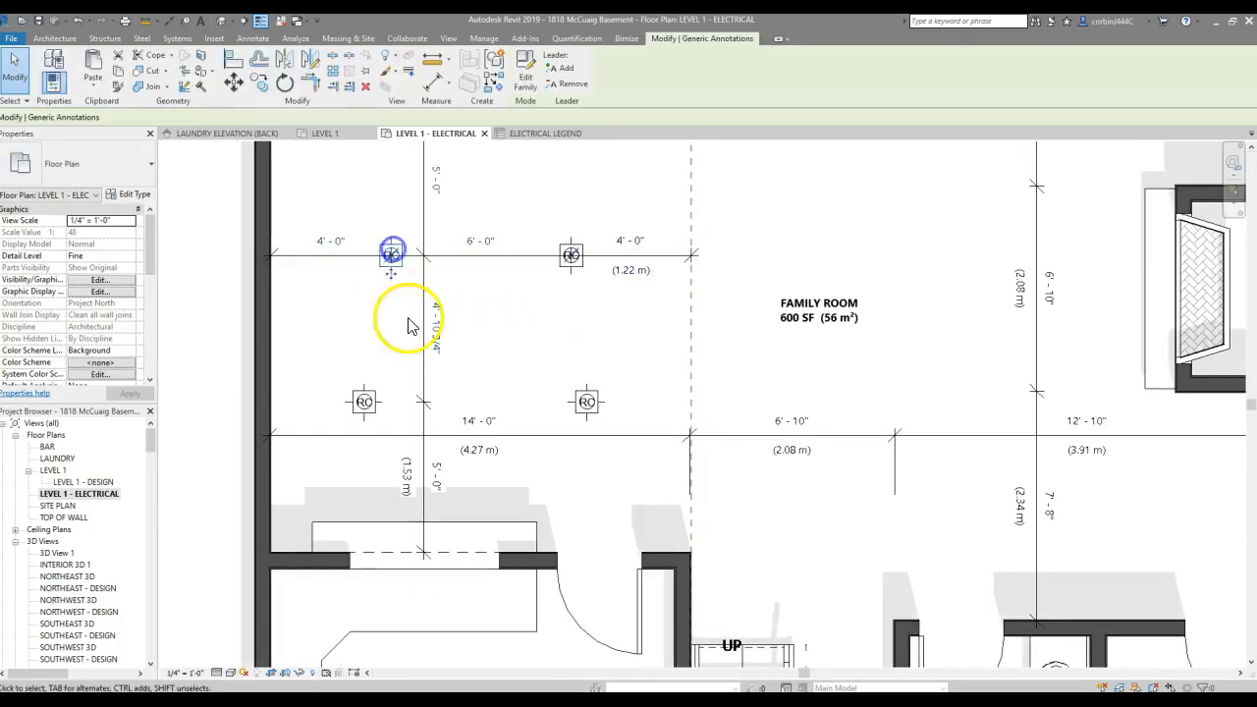
scroll(398, 261, "down", 5)
scroll(427, 256, "up", 4)
left_click(426, 253)
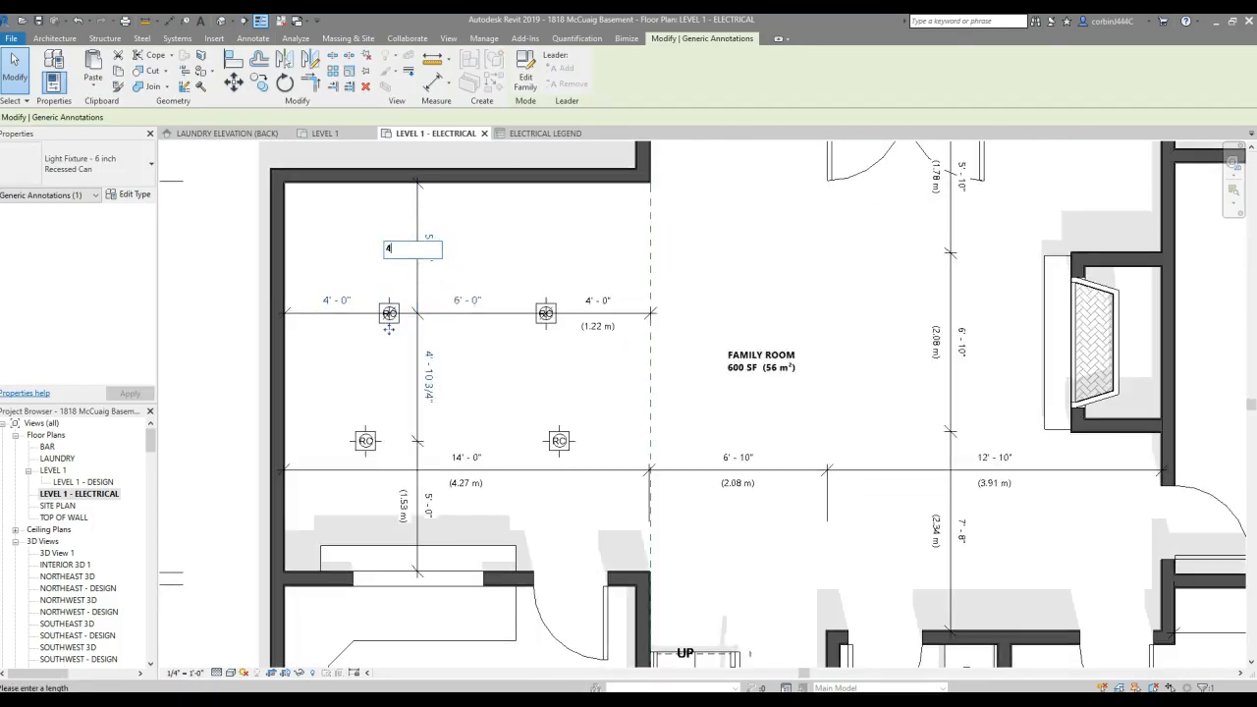
type("4'")
key("Return")
Align the lower-left recessed can vertically with the upper-left can.
left_click(365, 441)
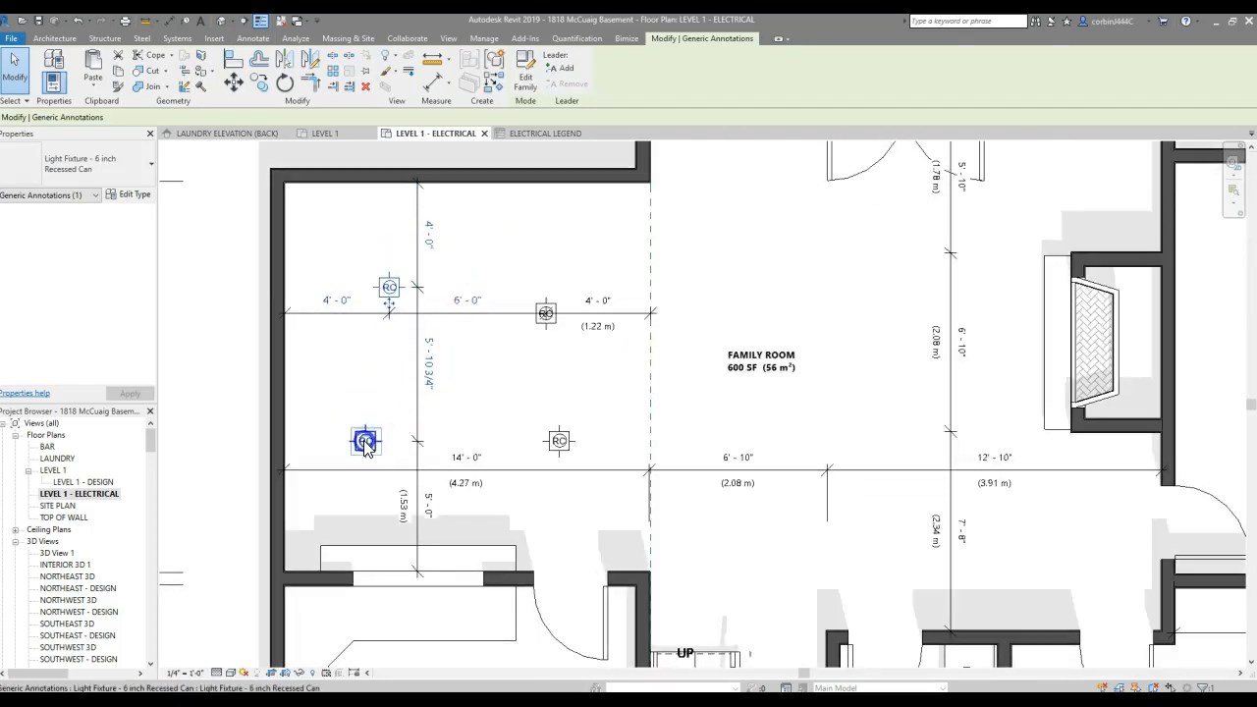
left_click(232, 60)
left_click(374, 295)
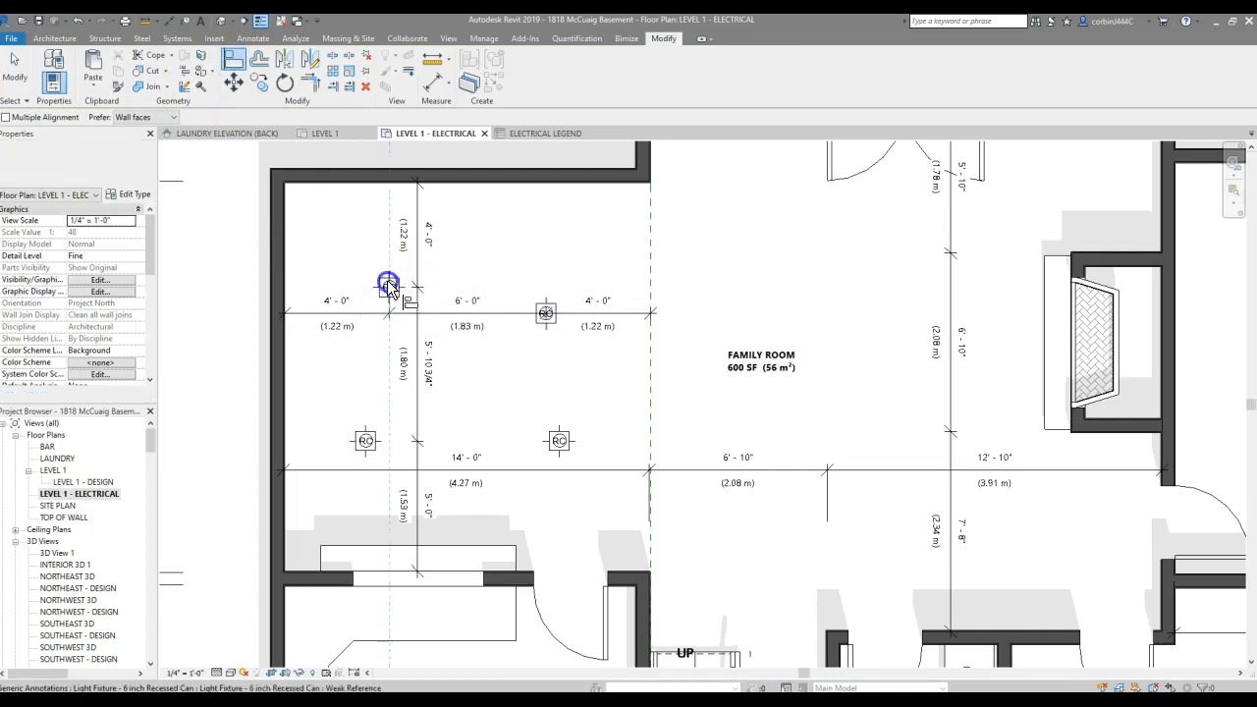
left_click(368, 442)
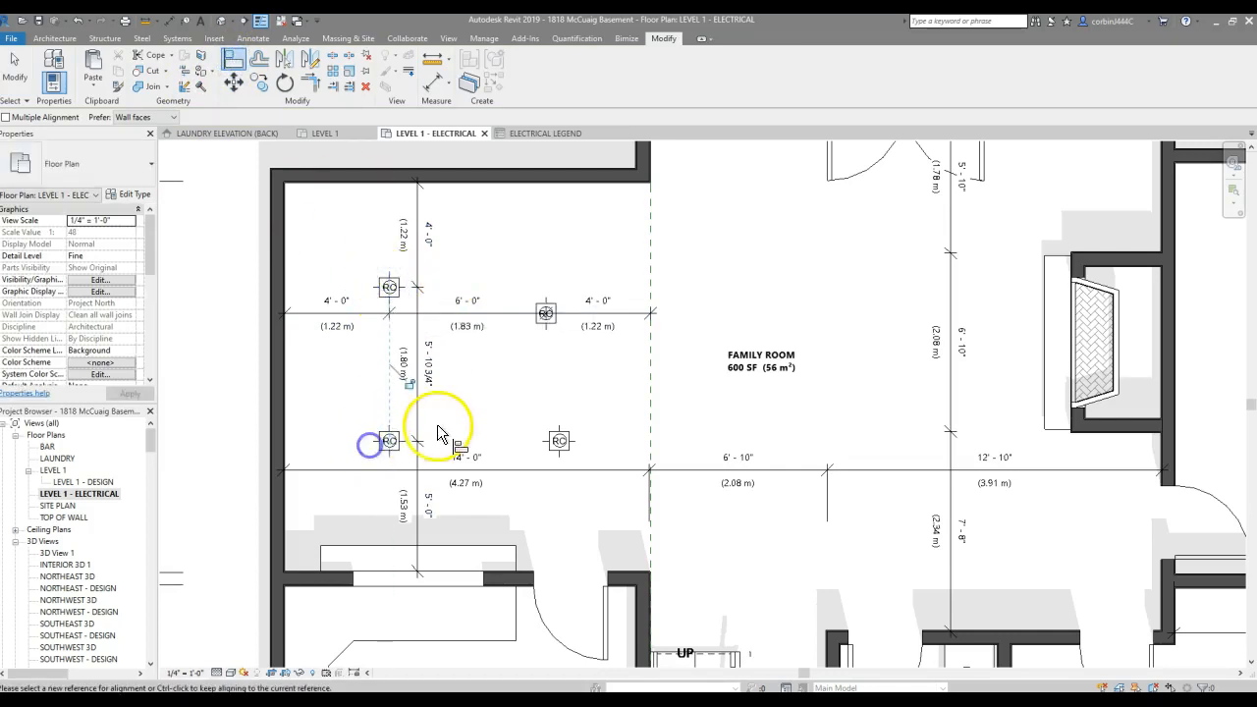
key("Escape")
Set the lower-left recessed can's distance from the bar wall to 4'.
left_click(389, 443)
left_click(429, 506)
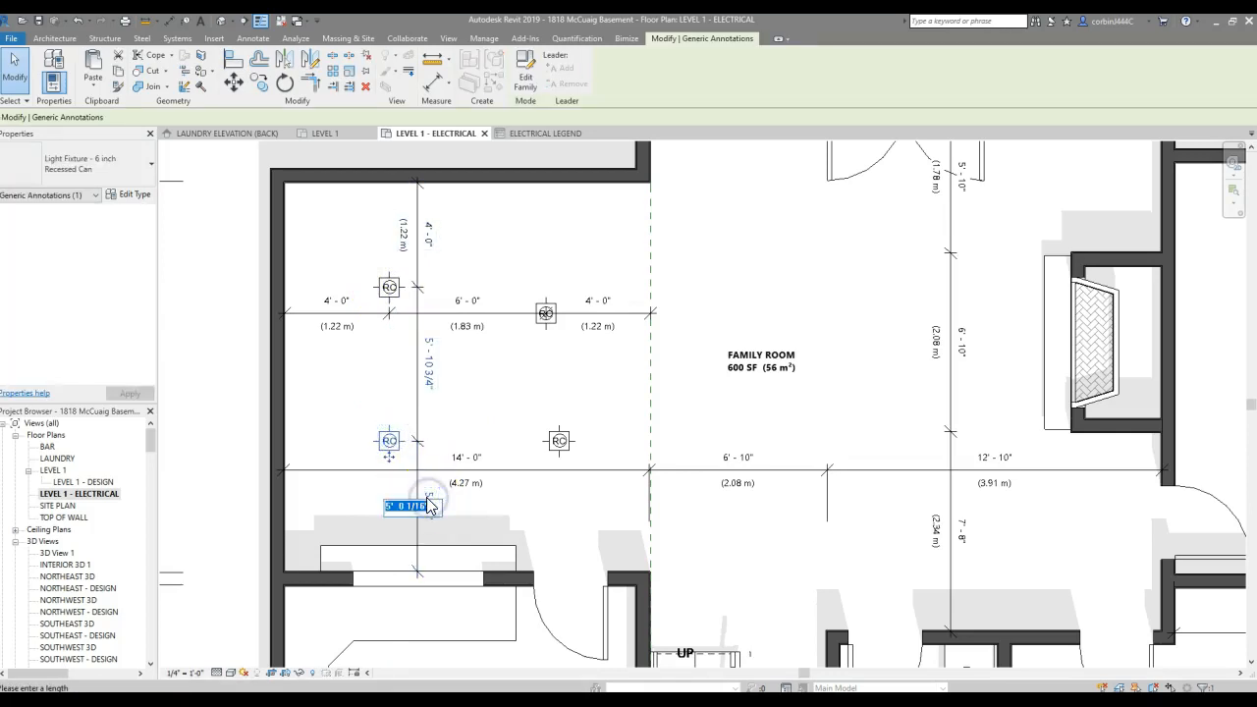
key("Return")
left_click(481, 412)
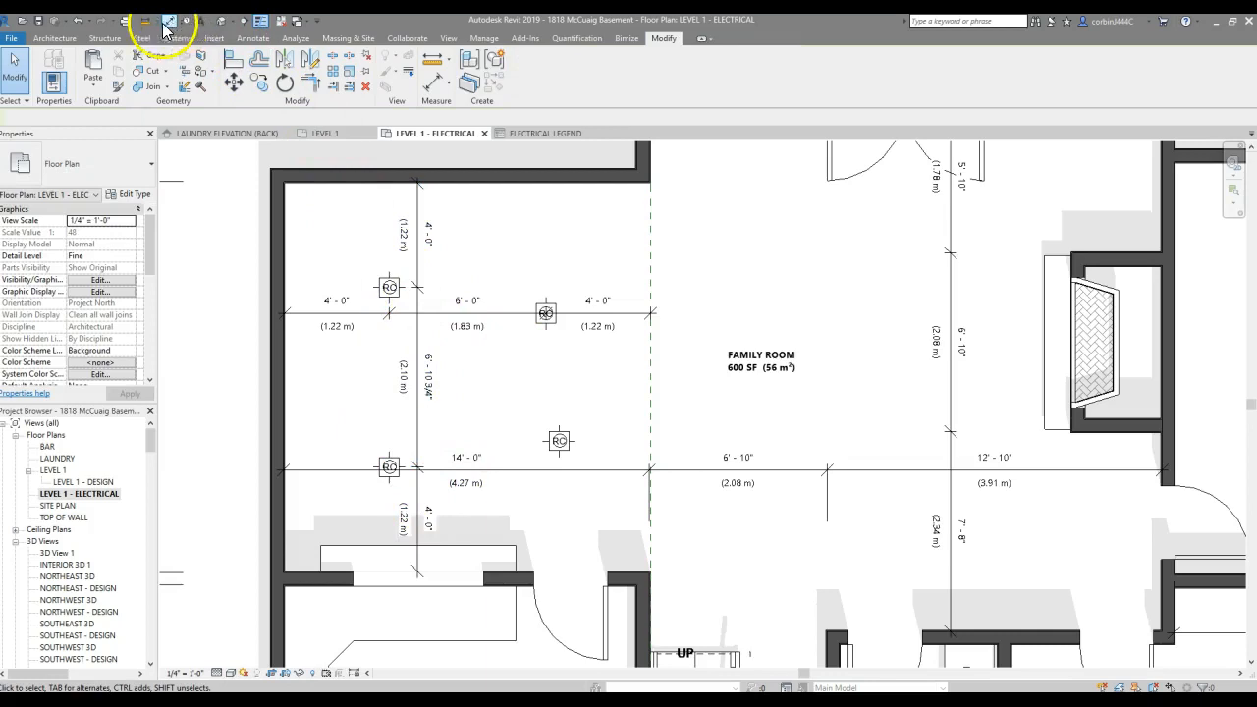
Align the two right recessed cans horizontally with the left ones, and the lower-right can vertically with the upper-right can.
left_click(232, 60)
left_click(391, 289)
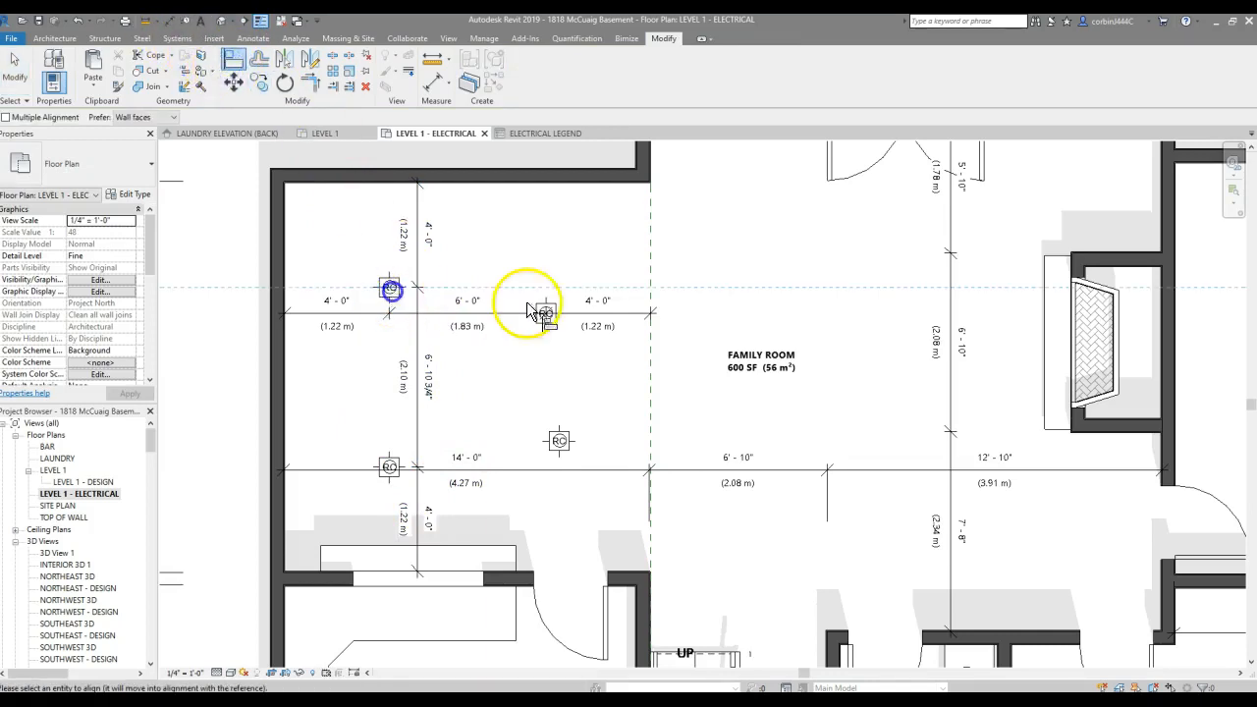
left_click(546, 314)
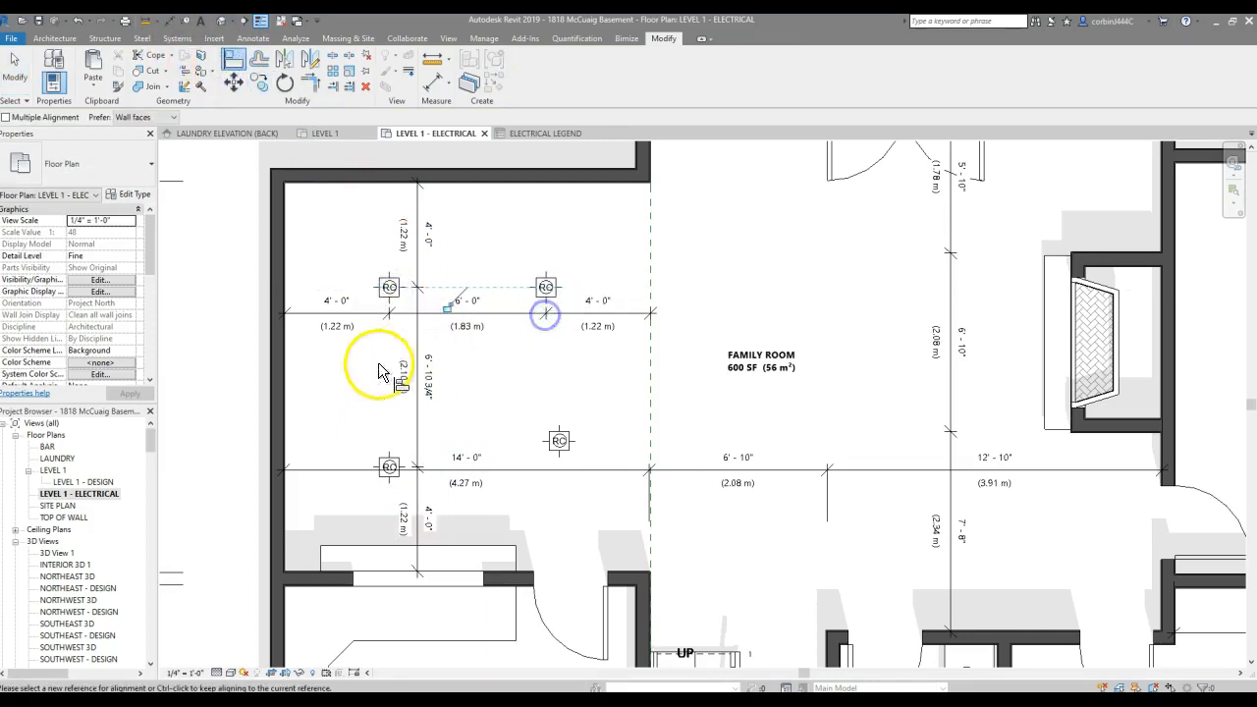
left_click(391, 468)
left_click(559, 441)
left_click(544, 289)
left_click(562, 457)
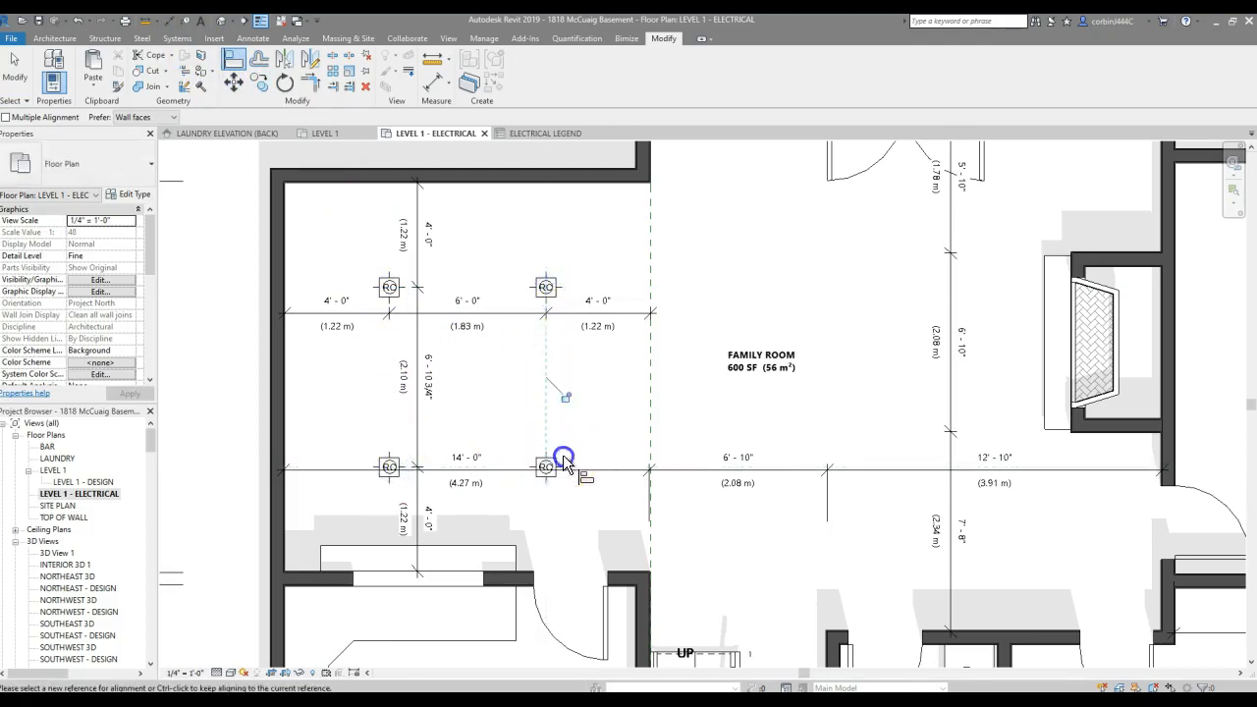
key("Escape")
key("Escape")
Copy the pendant light symbol from the electrical legend into the space between the four recessed cans in the family room.
scroll(576, 403, "down", 4)
scroll(623, 388, "up", 5)
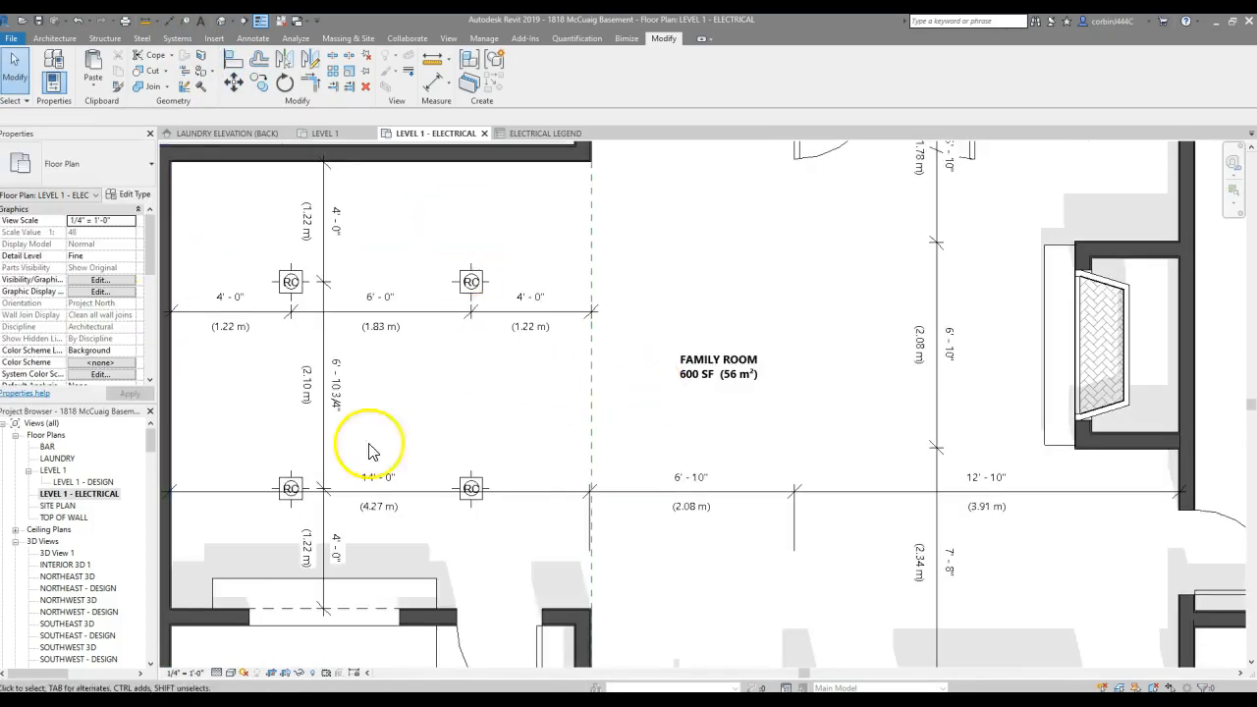
scroll(763, 345, "down", 5)
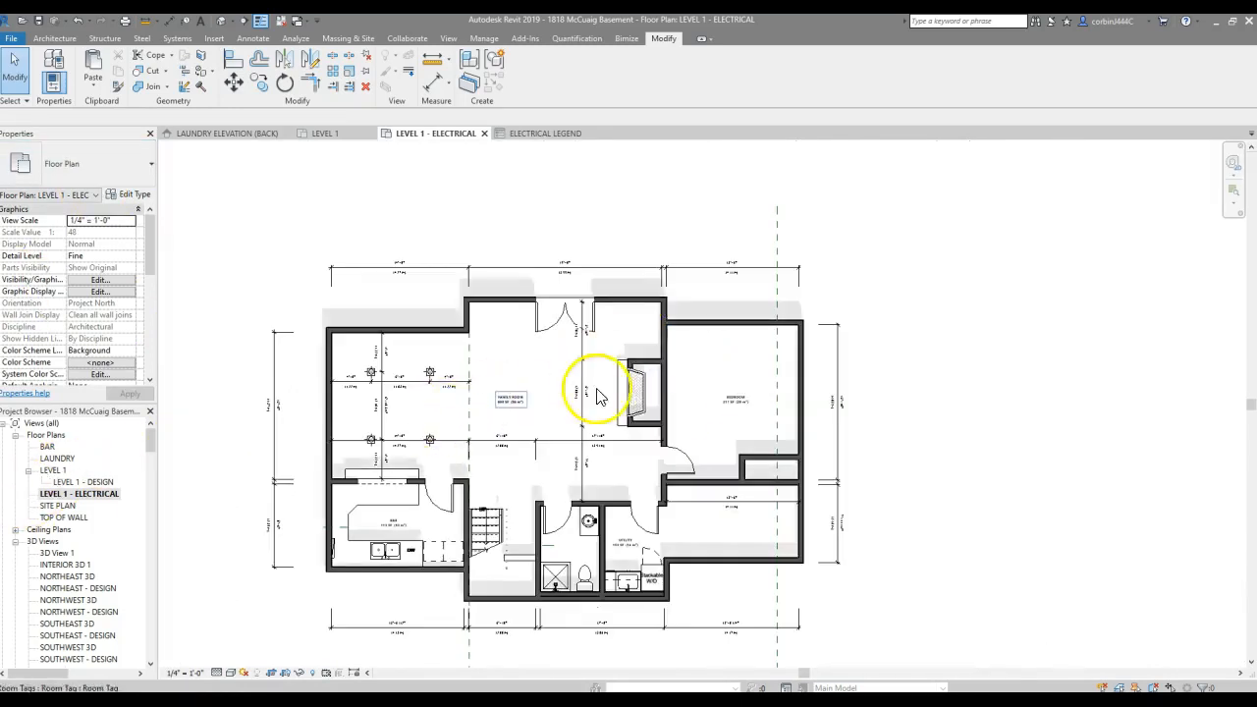
scroll(560, 393, "down", 3)
scroll(351, 442, "up", 6)
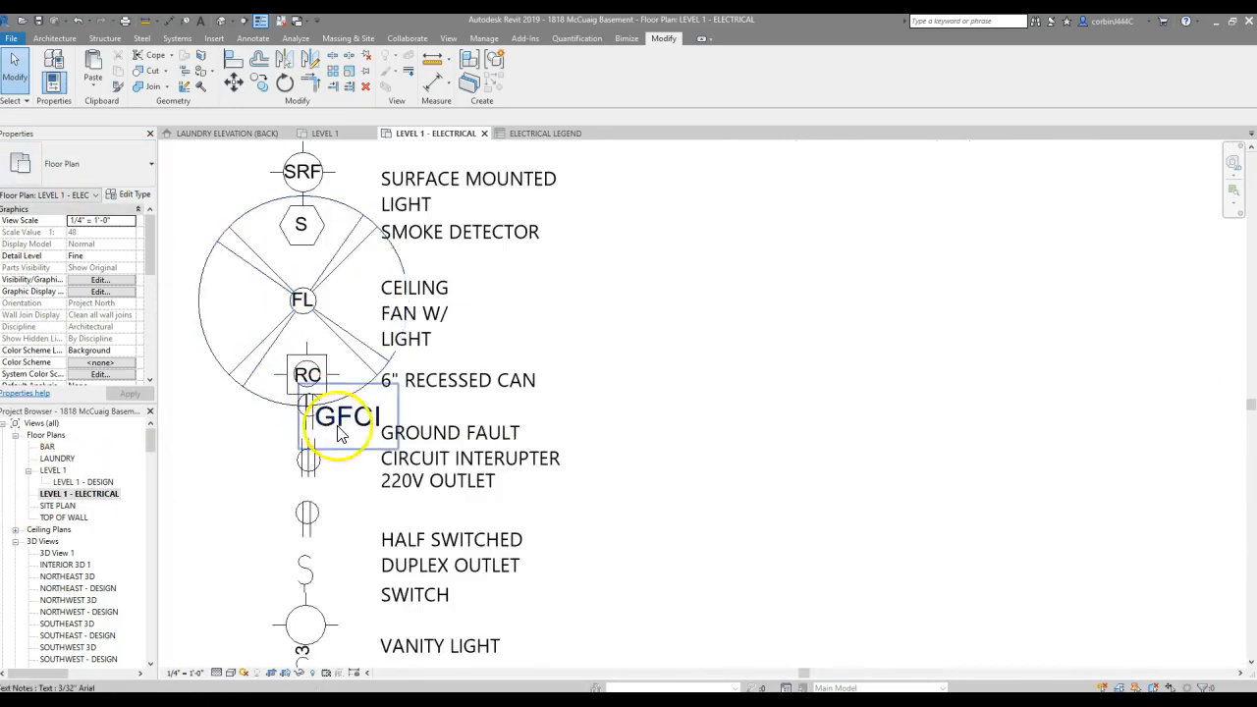
scroll(351, 499, "down", 2)
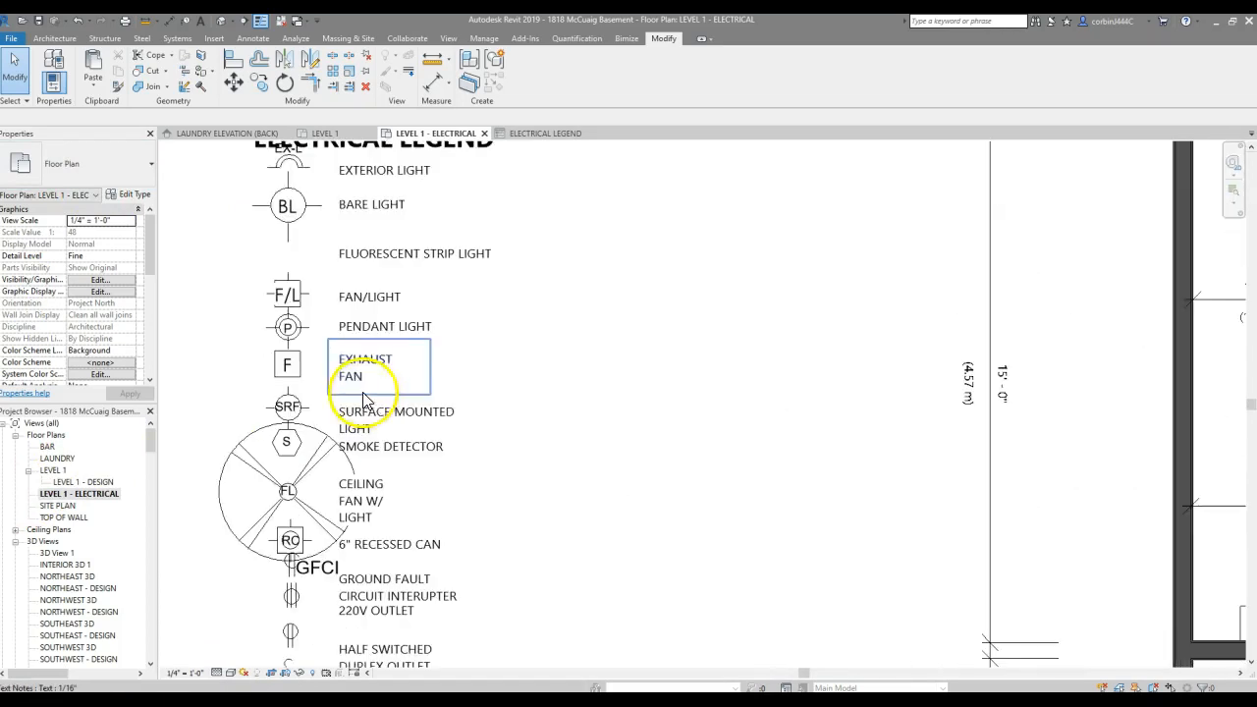
left_click(286, 326)
left_click(258, 83)
left_click(285, 326)
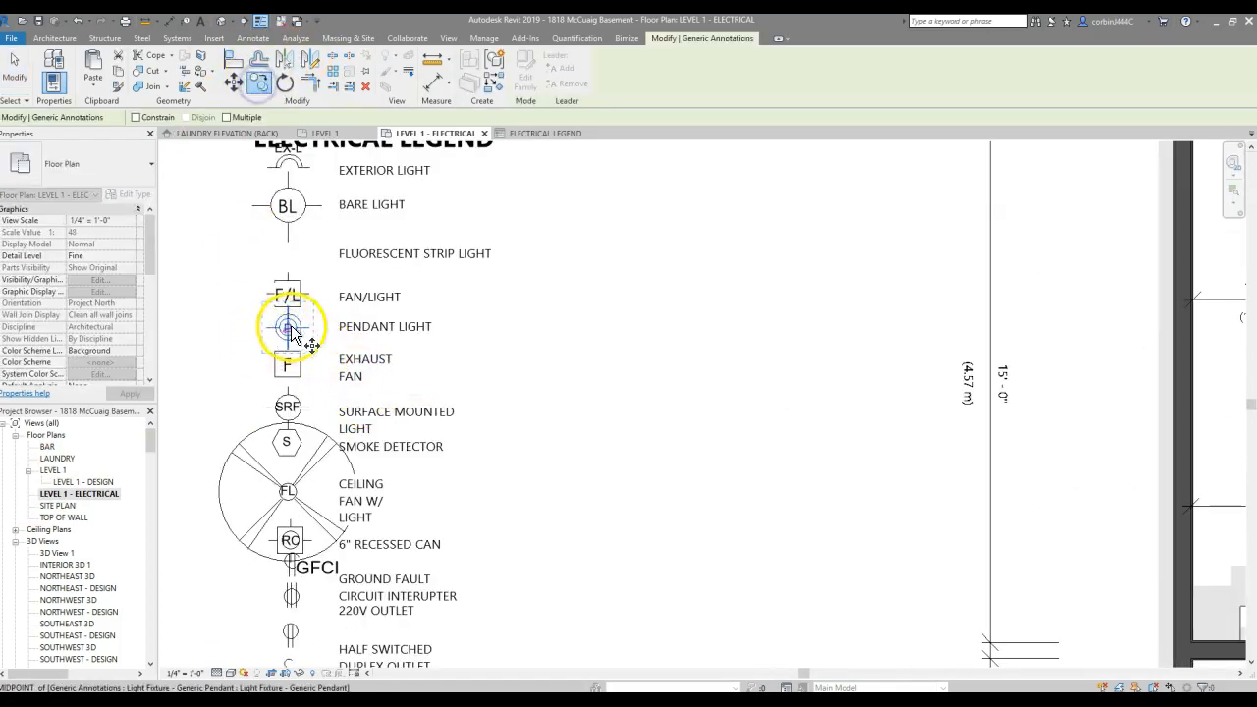
scroll(353, 383, "down", 6)
scroll(531, 379, "up", 5)
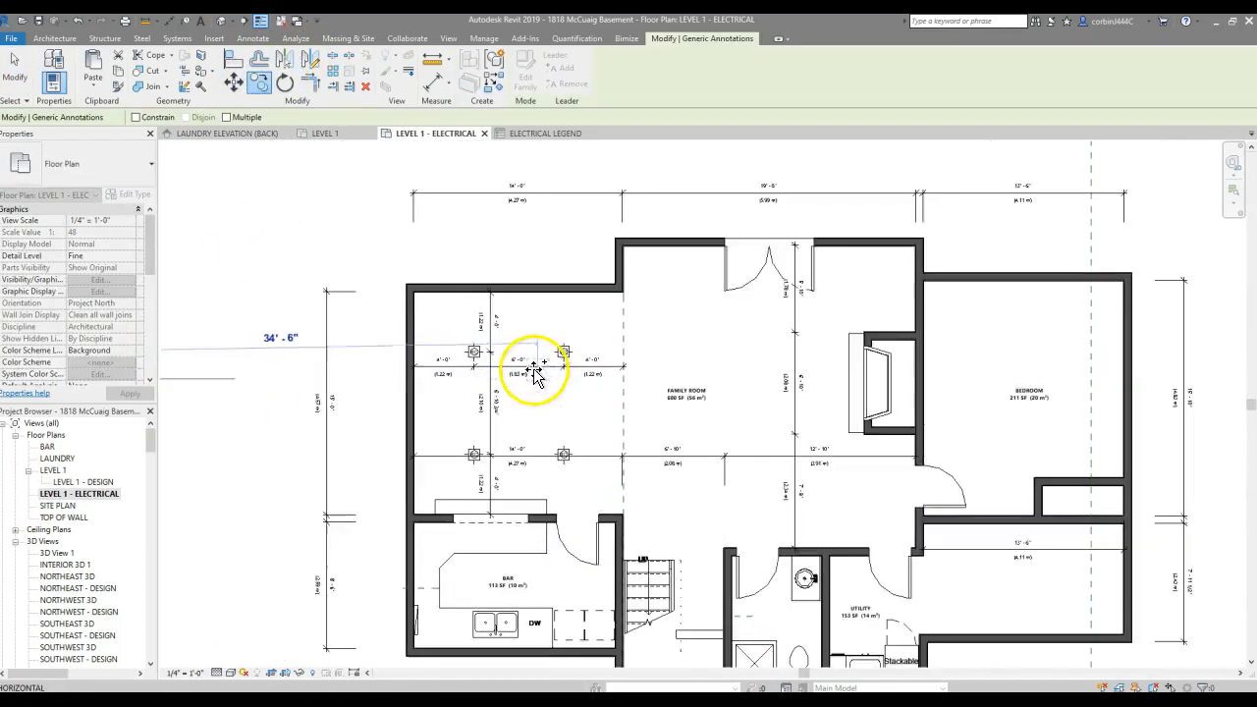
left_click(520, 405)
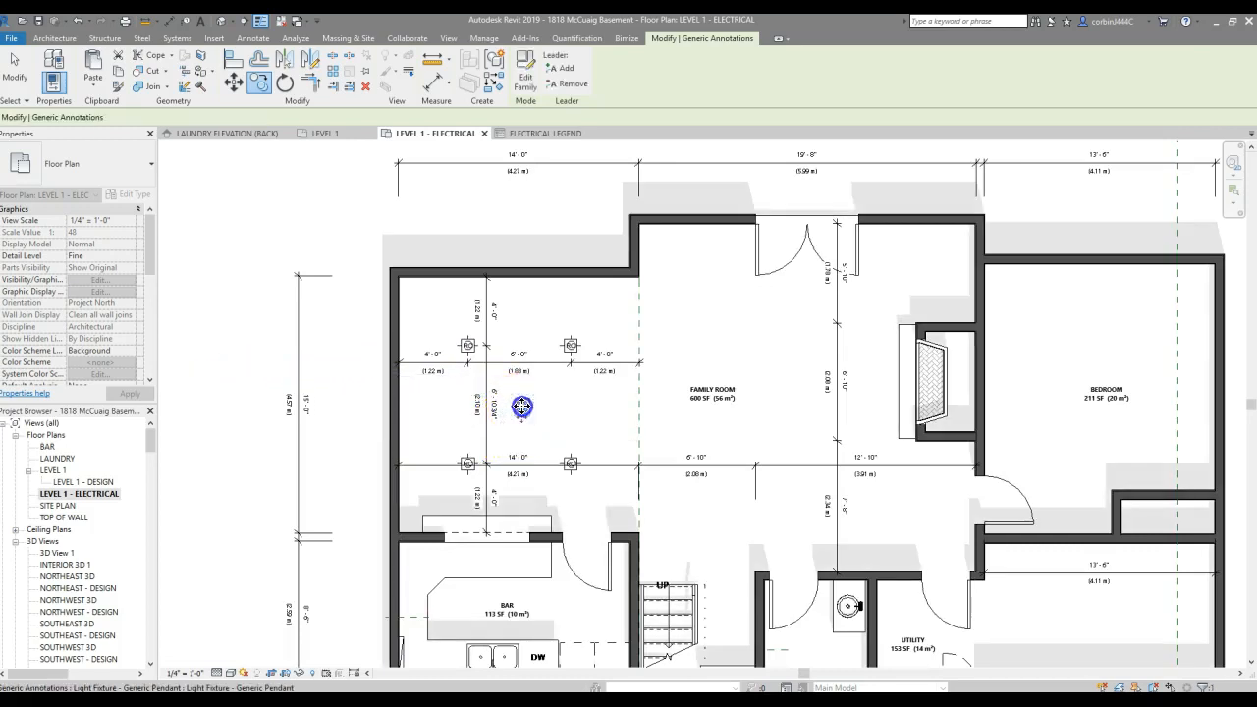
Dimension the pendant light vertically between the family room's upper wall and the bar wall, and make both distances equal.
left_click(169, 21)
scroll(530, 289, "up", 3)
left_click(521, 256)
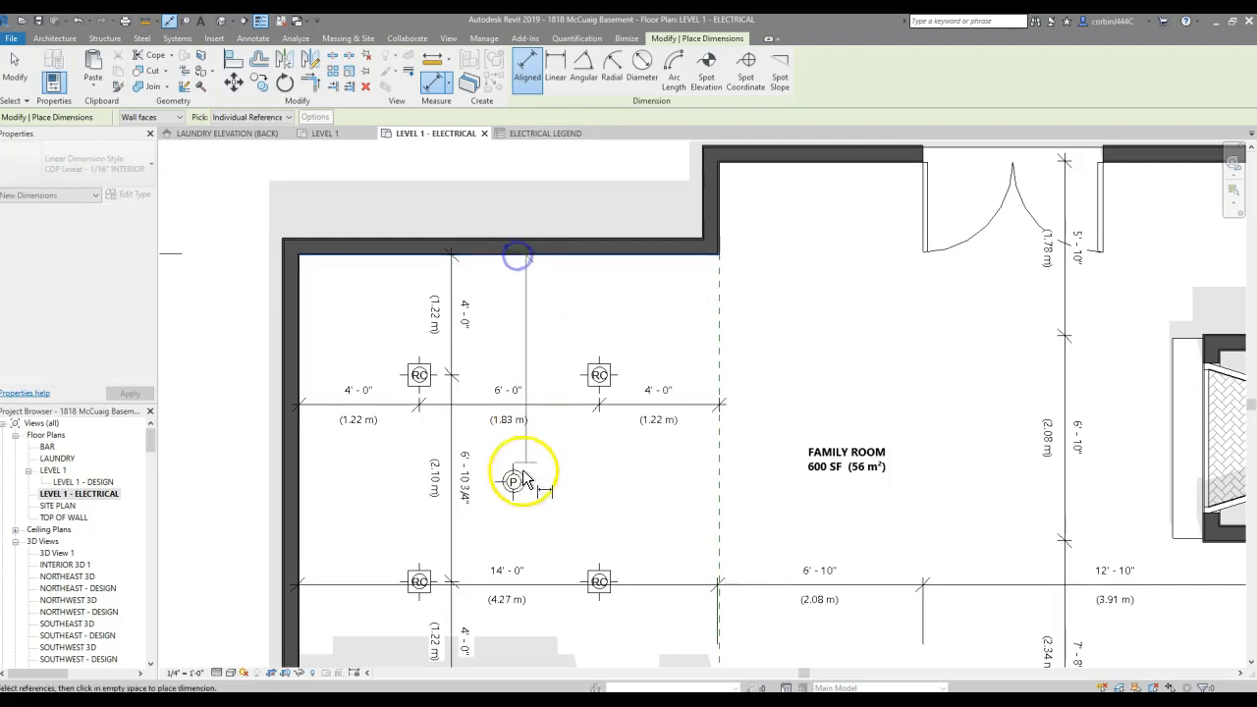
scroll(575, 515, "down", 5)
scroll(491, 491, "up", 6)
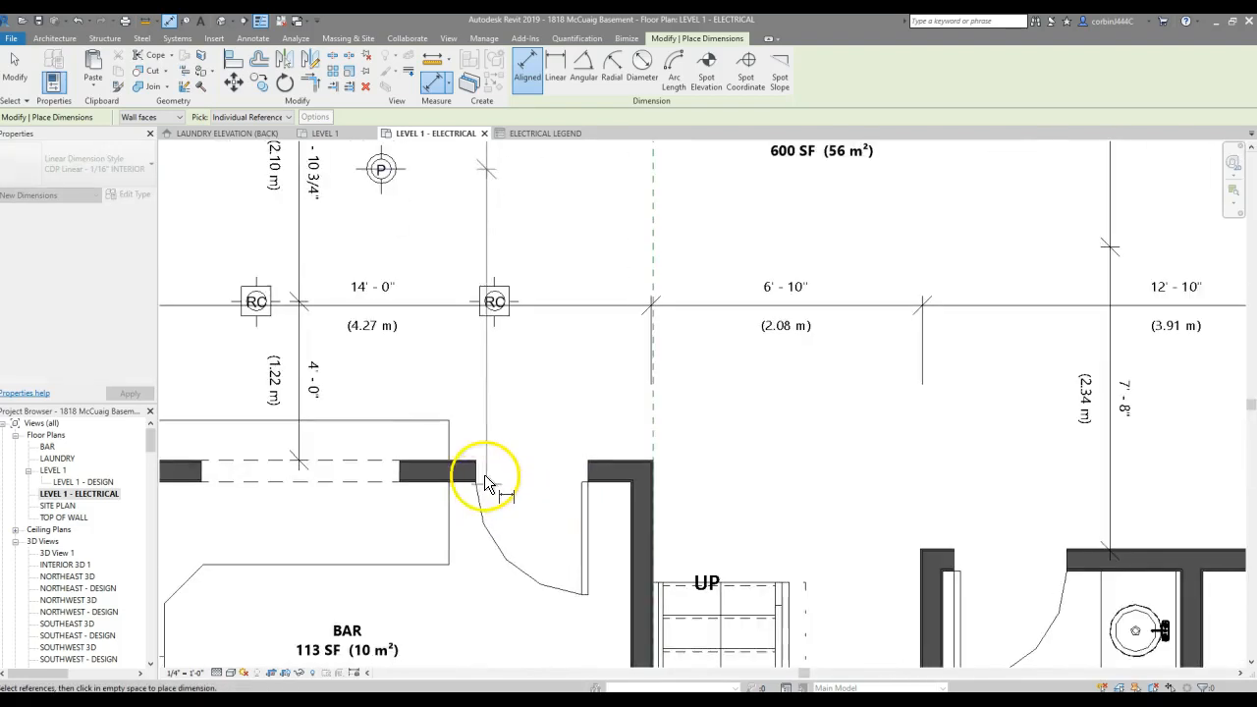
scroll(464, 436, "down", 5)
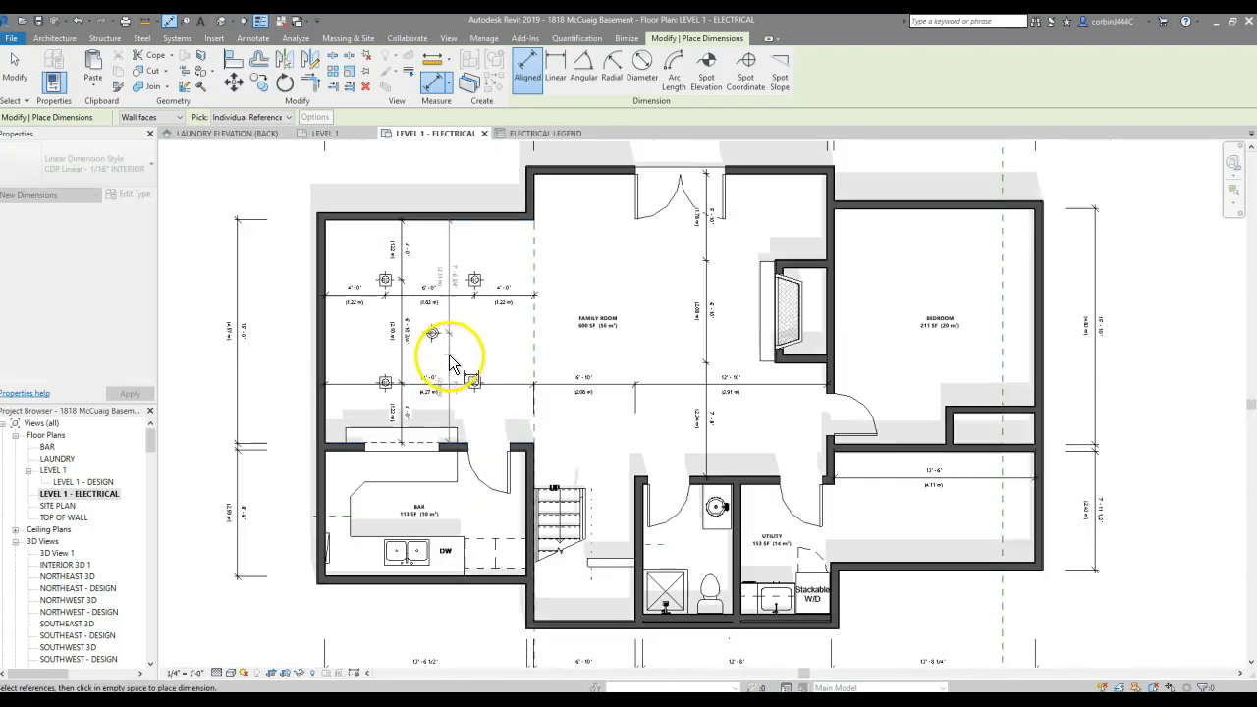
left_click(445, 361)
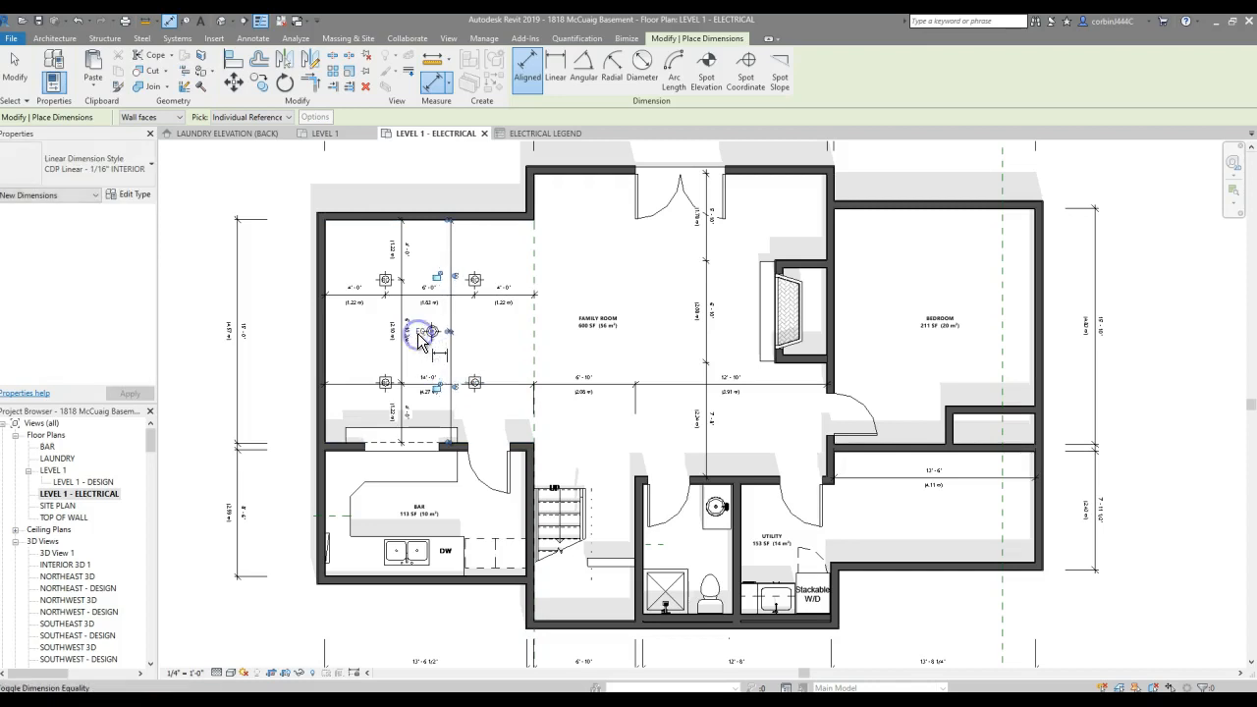
scroll(431, 324, "up", 3)
left_click(512, 355)
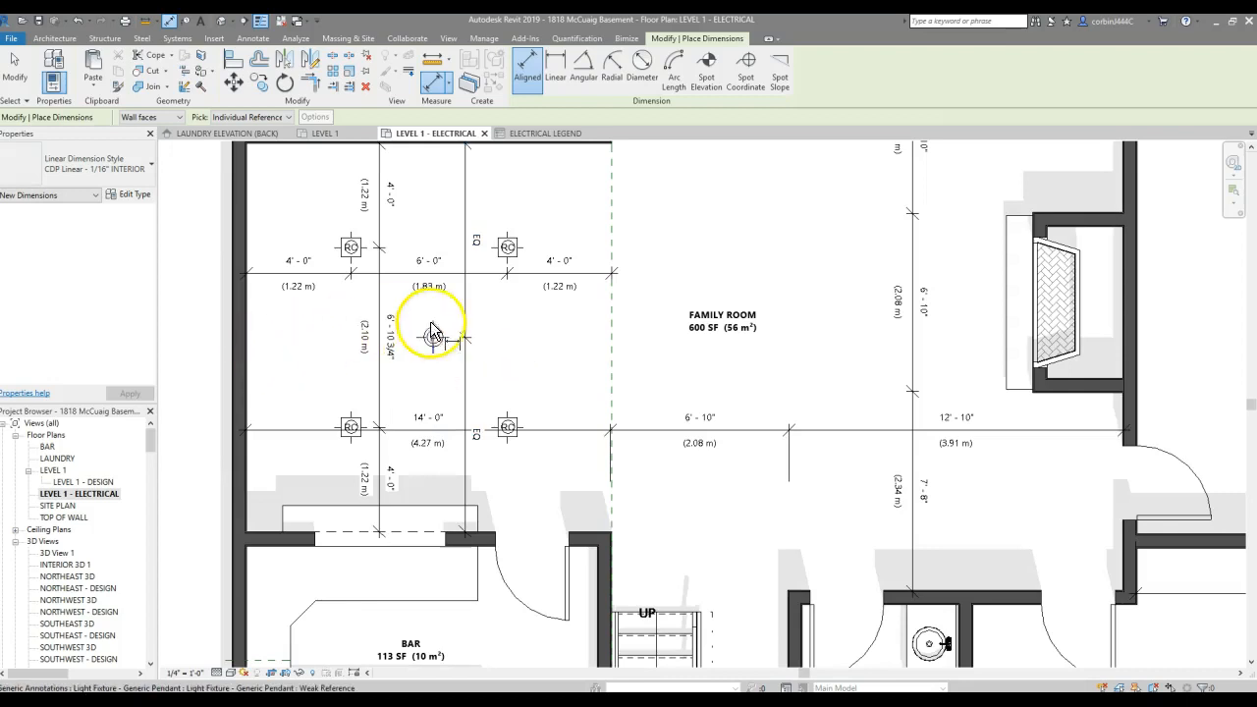
Turn the equality constraint on the pendant's vertical dimension off and back on.
key("Escape")
left_click(465, 334)
left_click(396, 332)
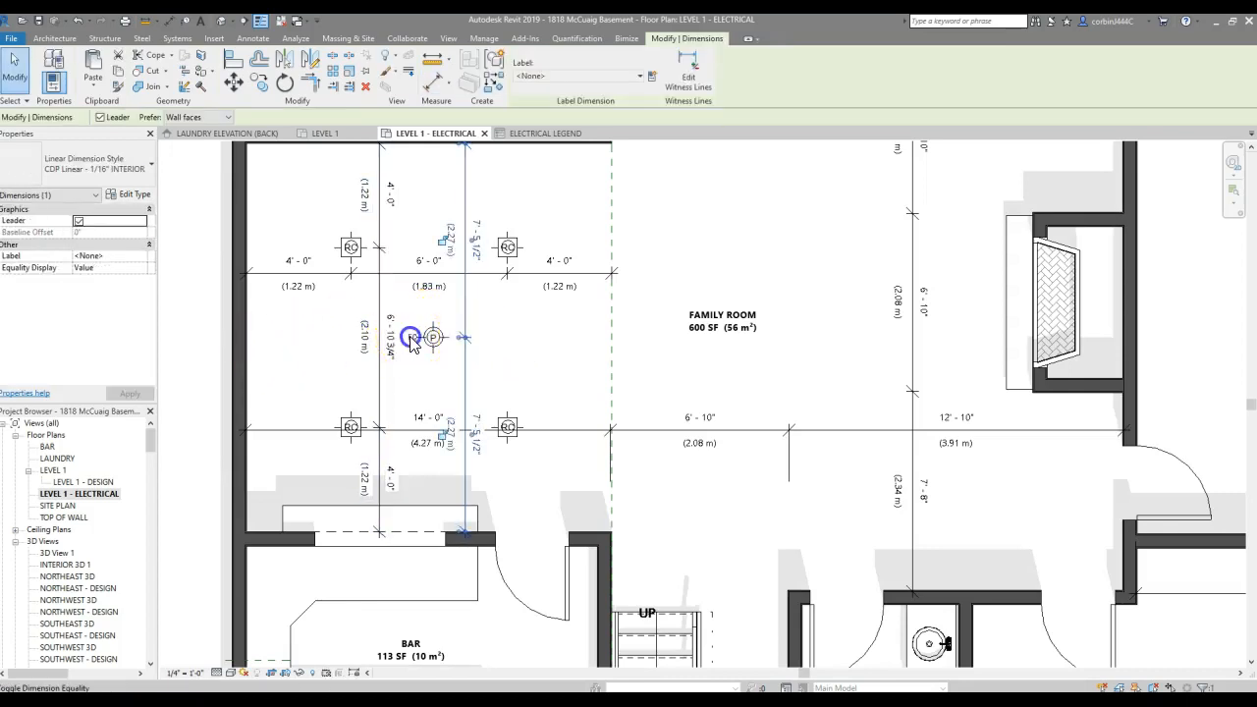
left_click(539, 331)
left_click(465, 326)
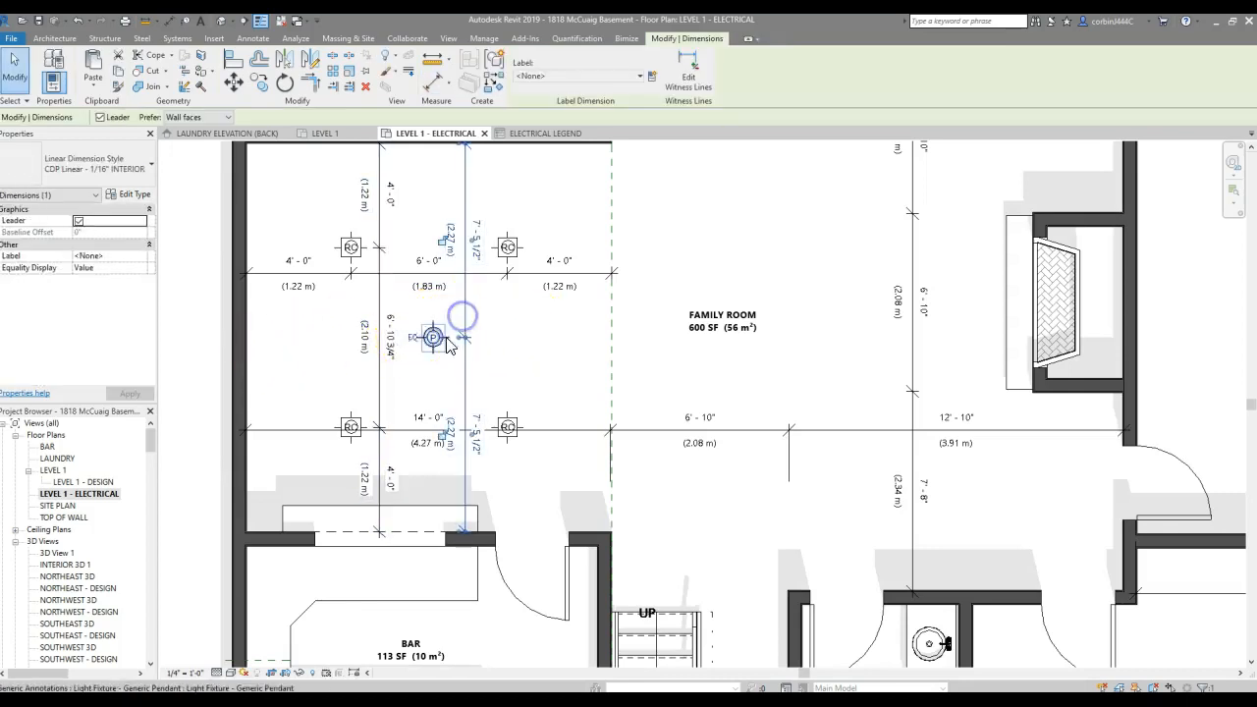
left_click(414, 340)
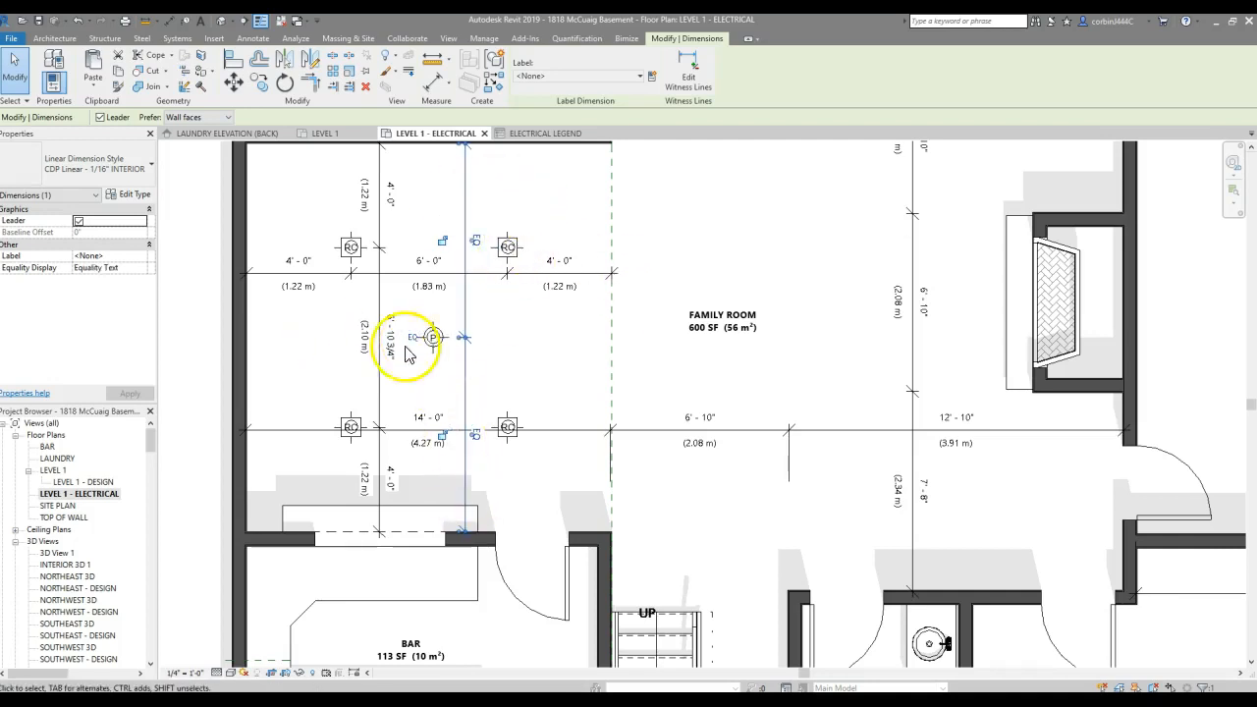
Dimension the pendant horizontally between the family room's outer left wall and the dashed reference line, with equal spacing on both sides.
left_click(168, 22)
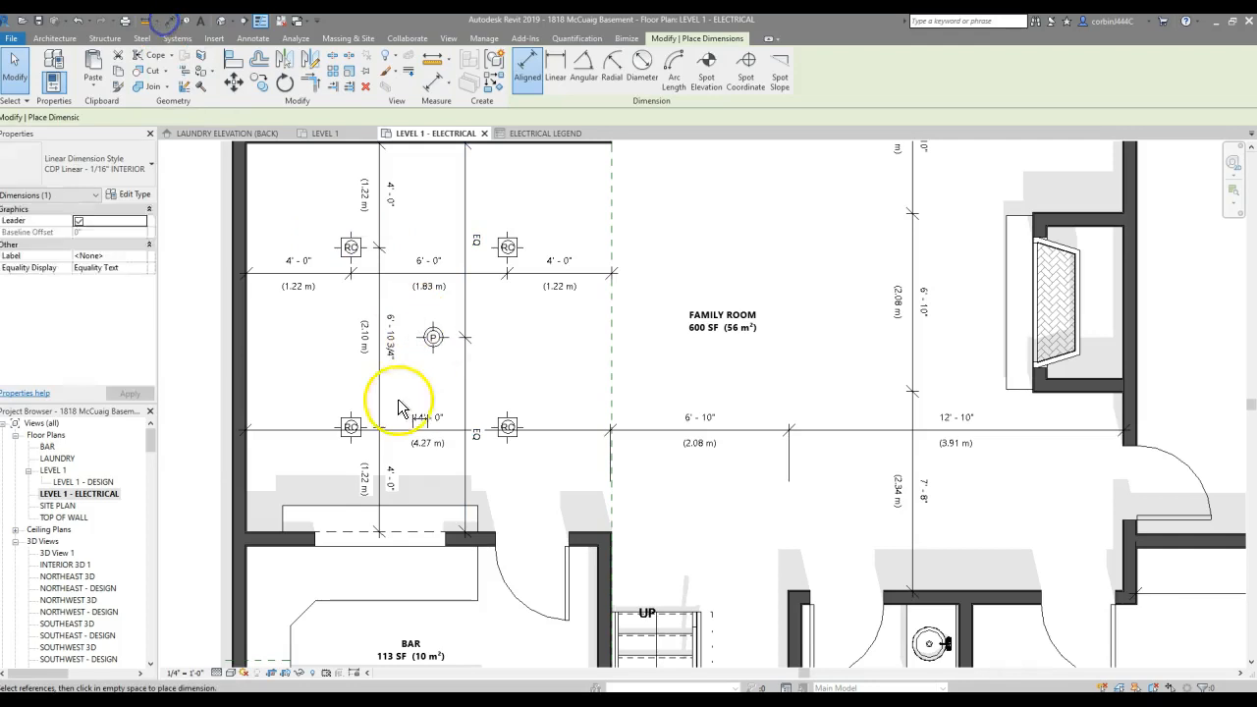
left_click(249, 351)
left_click(433, 338)
left_click(611, 382)
left_click(545, 389)
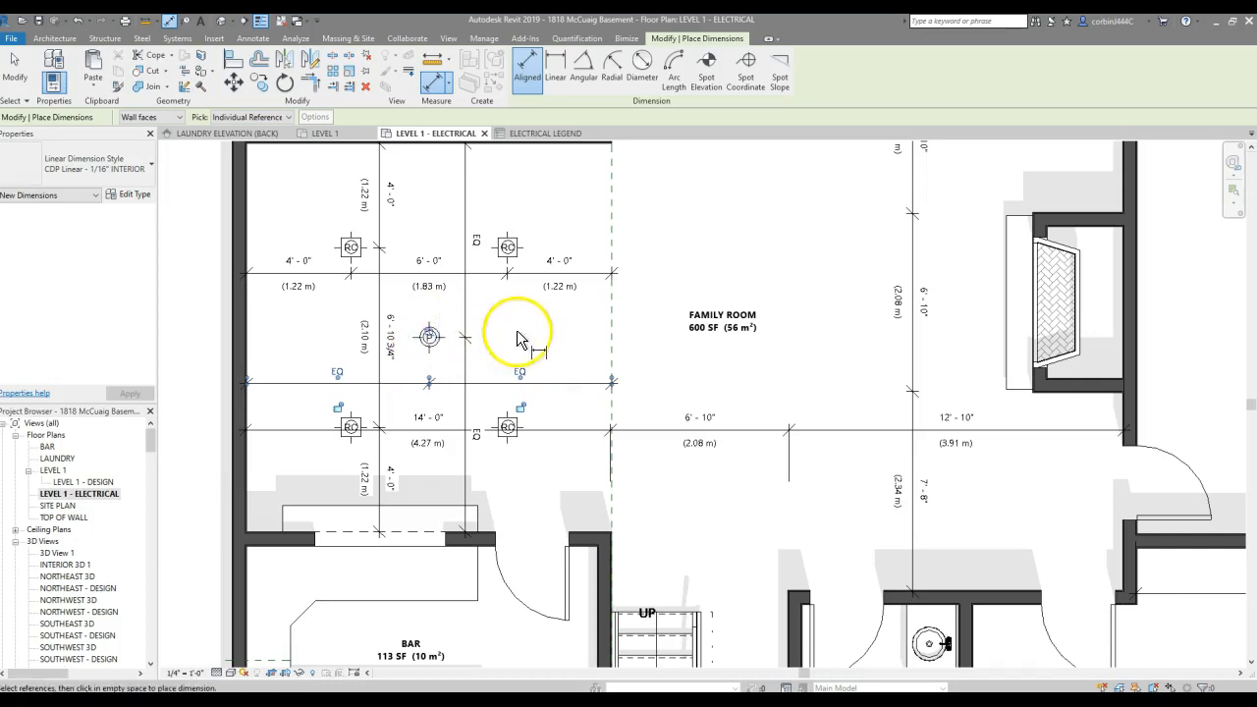
Examine the family room's lighting layout and the bar area on the electrical plan.
scroll(304, 393, "down", 3)
scroll(309, 379, "up", 3)
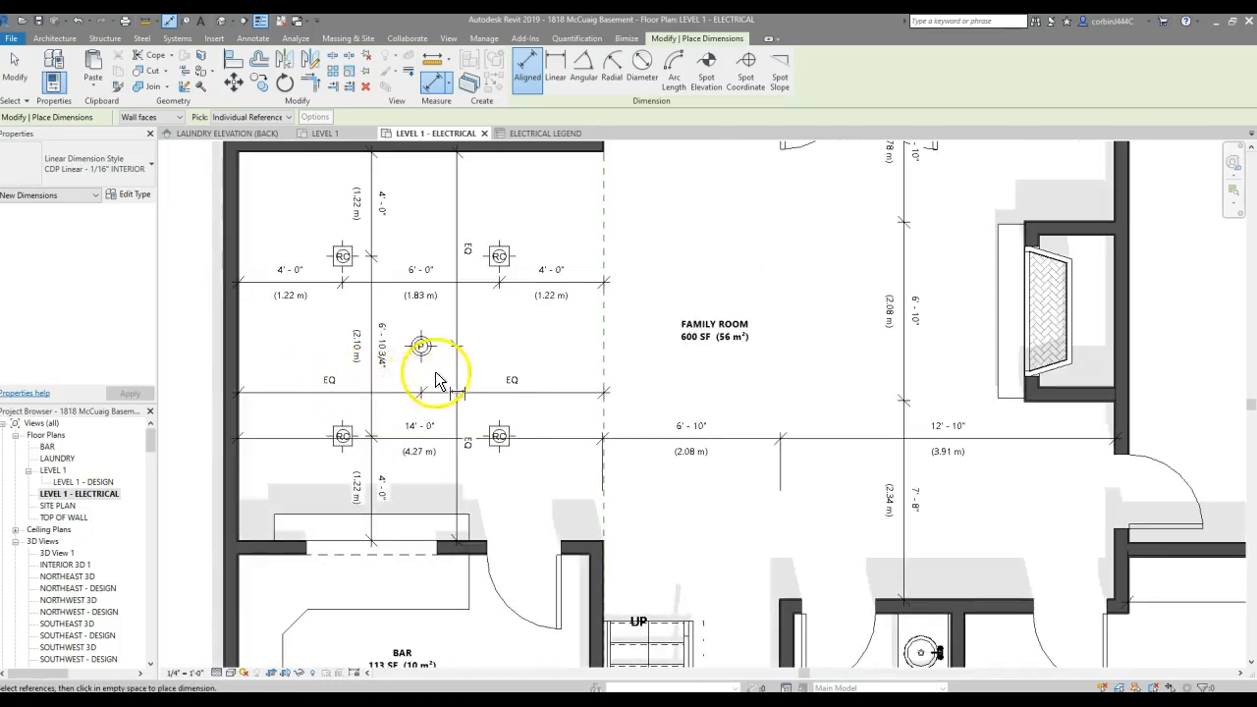
scroll(423, 364, "down", 4)
scroll(432, 373, "up", 3)
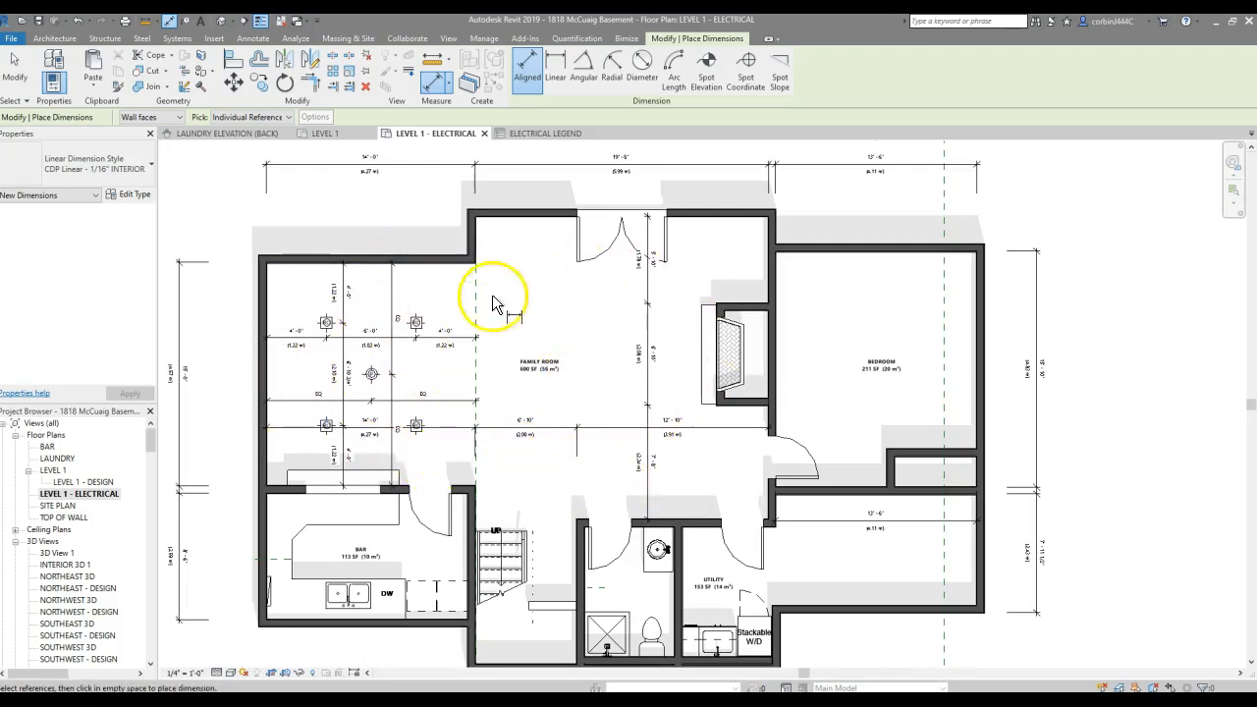
scroll(583, 415, "down", 1)
scroll(421, 576, "up", 2)
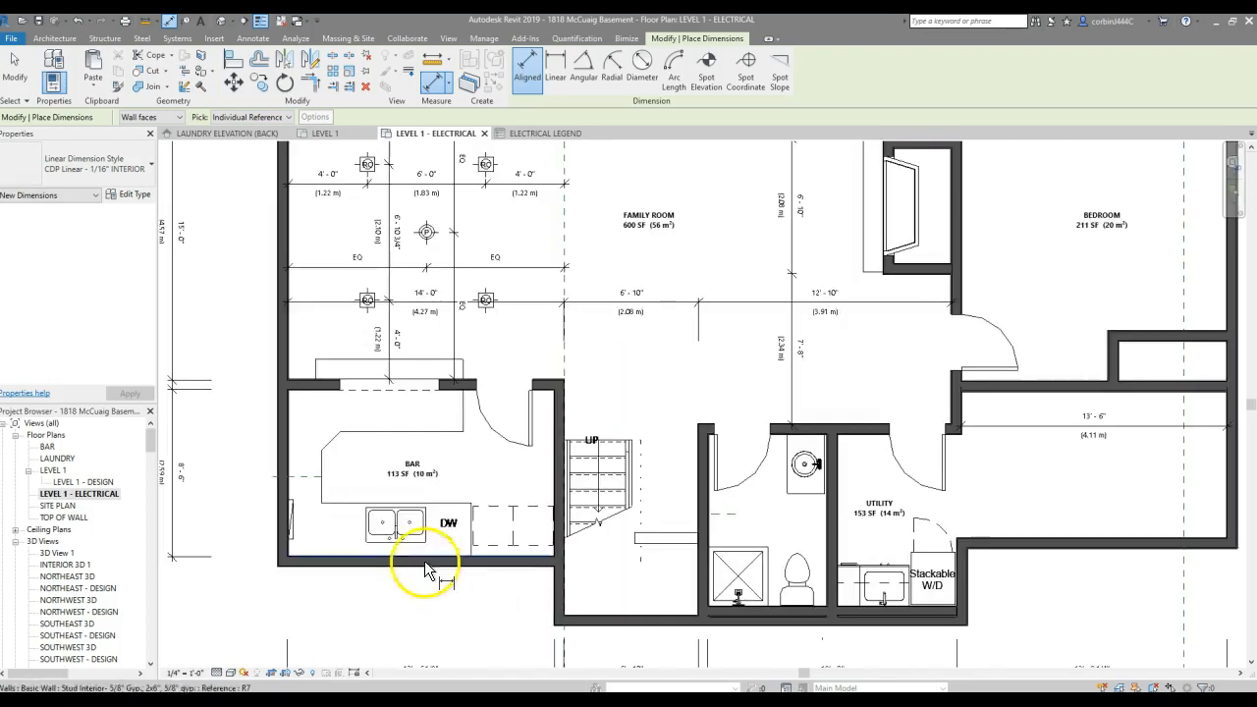
scroll(530, 453, "down", 3)
scroll(449, 486, "up", 6)
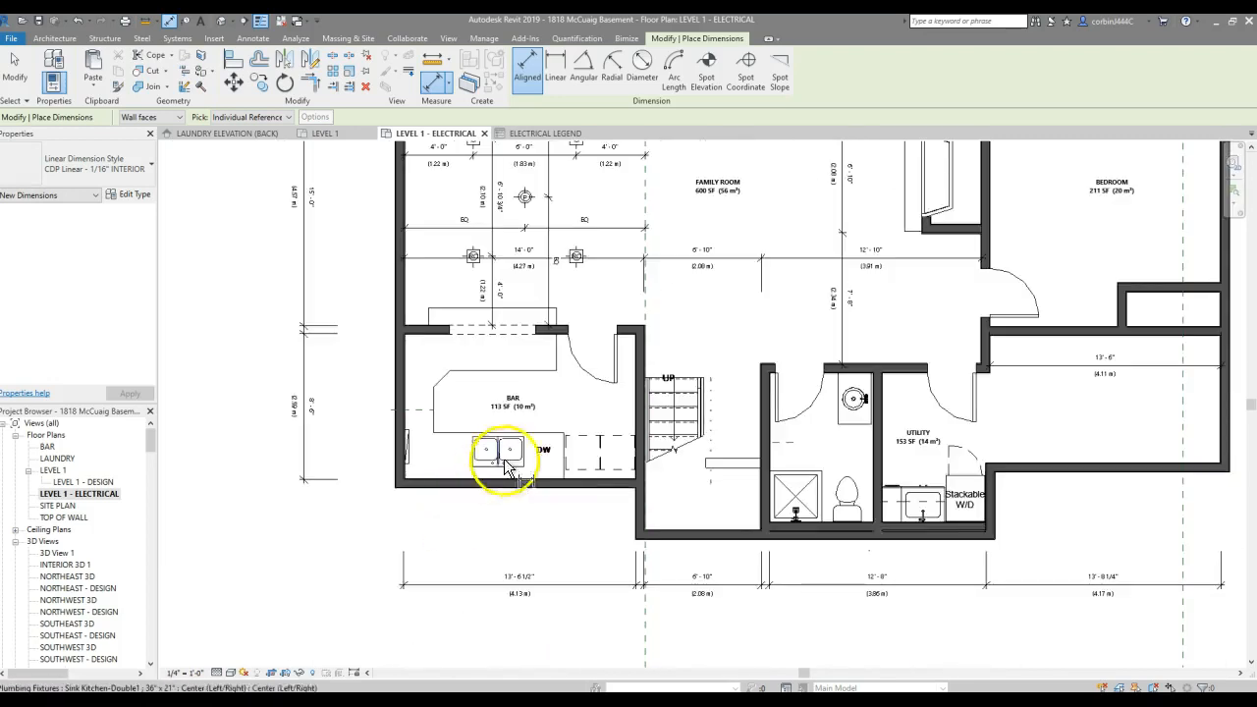
scroll(389, 428, "down", 3)
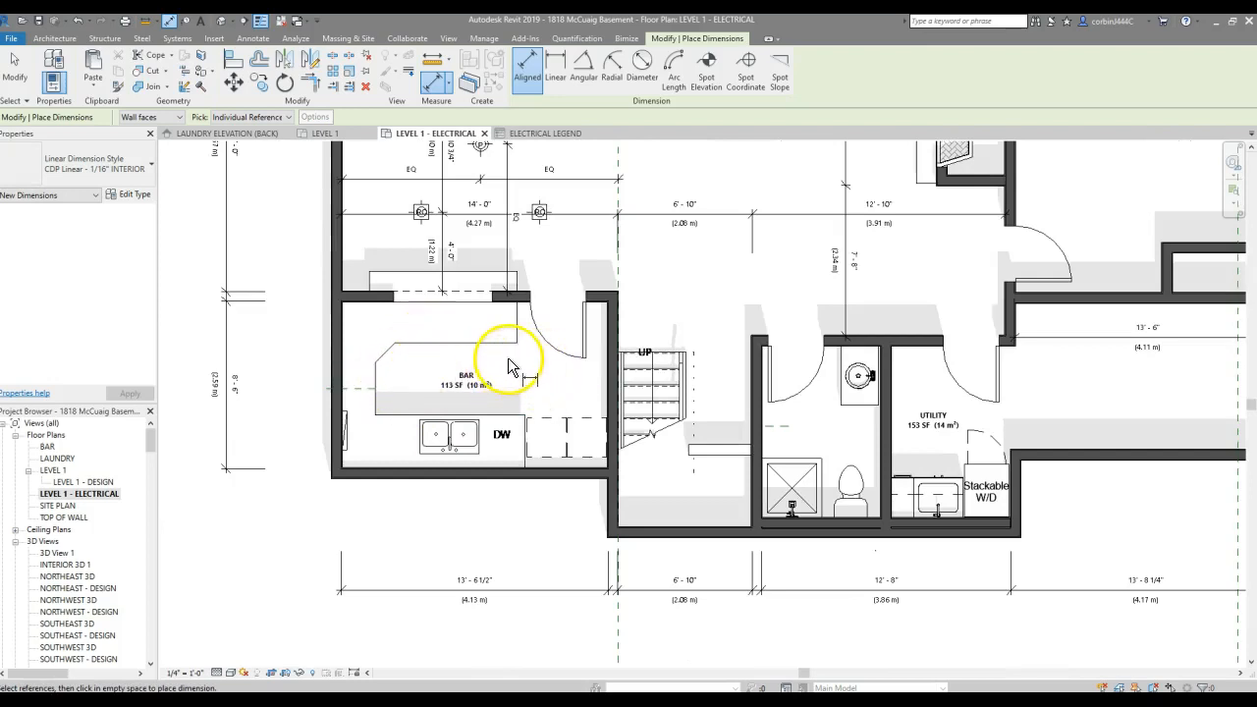
Delete the electrical legend's symbols and descriptions drawn beside the floor plan.
scroll(501, 378, "down", 6)
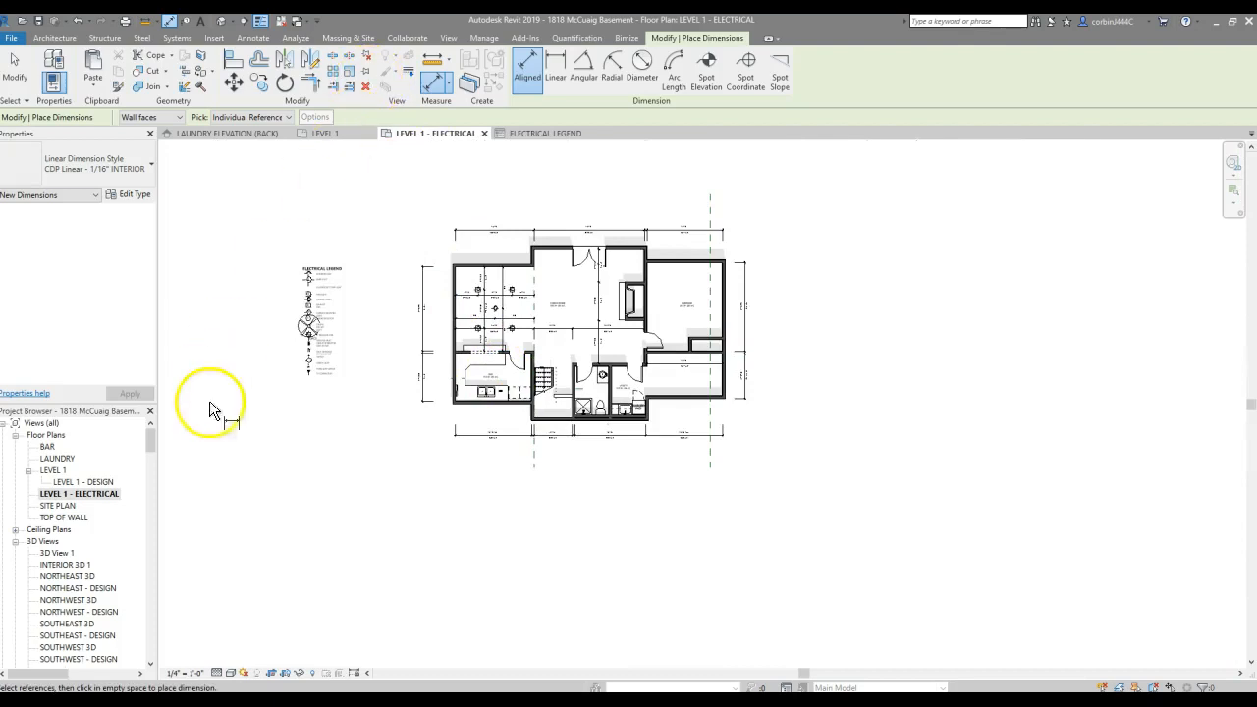
scroll(432, 353, "up", 5)
scroll(357, 328, "down", 4)
scroll(351, 337, "up", 3)
key("Escape")
left_click_drag(192, 228, 334, 569)
key("Delete")
left_click(196, 496)
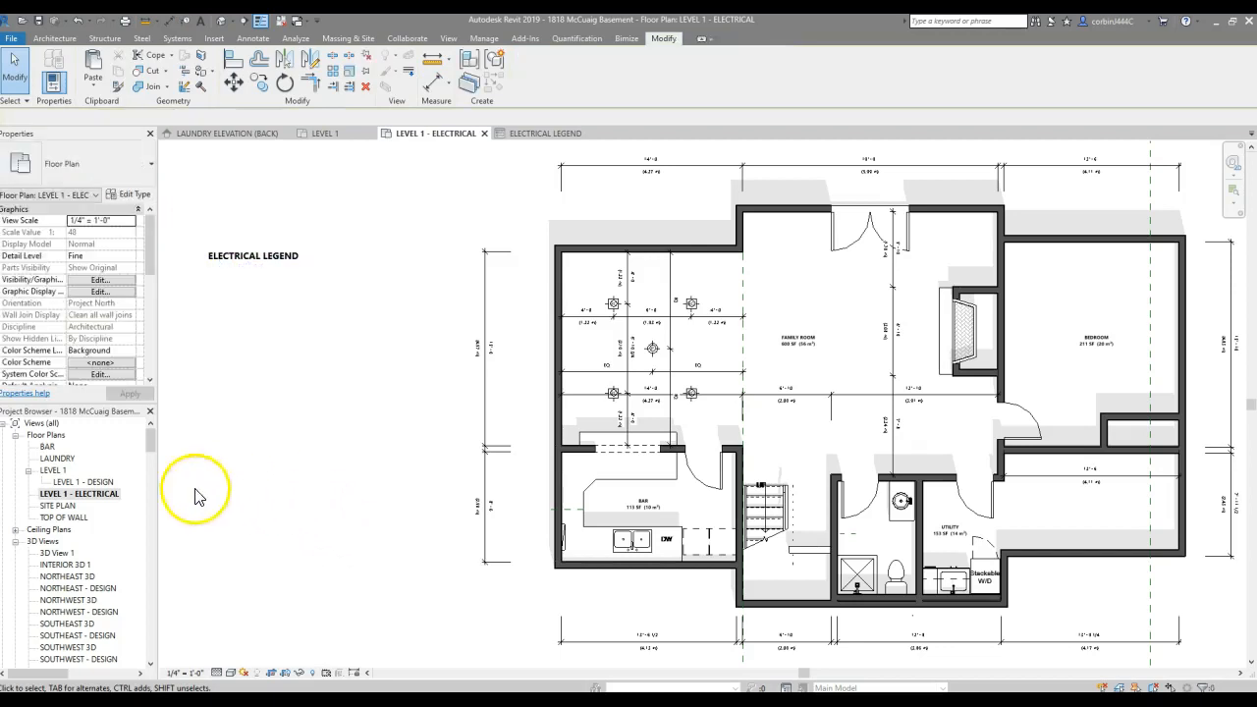
Open the unnamed sheet D6.
scroll(85, 505, "down", 20)
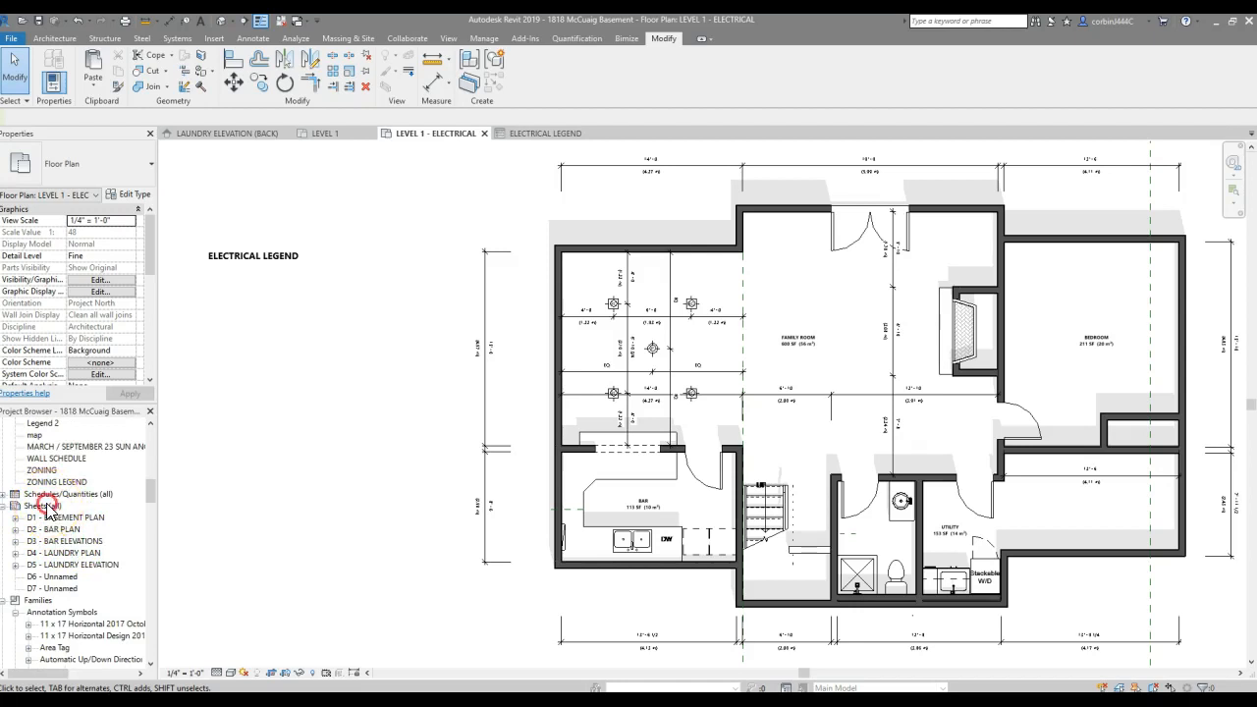
right_click(46, 505)
double_click(33, 577)
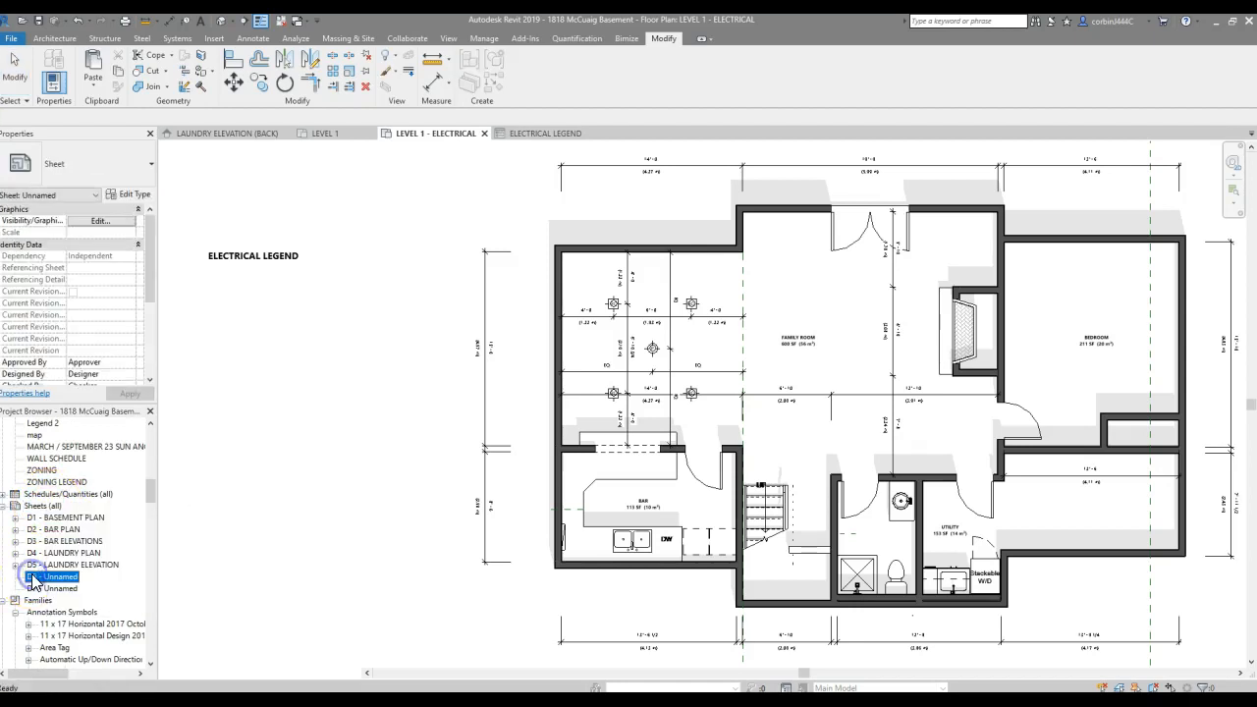
Place the LEVEL 1 - ELECTRICAL floor plan view on sheet D6.
scroll(112, 527, "up", 1)
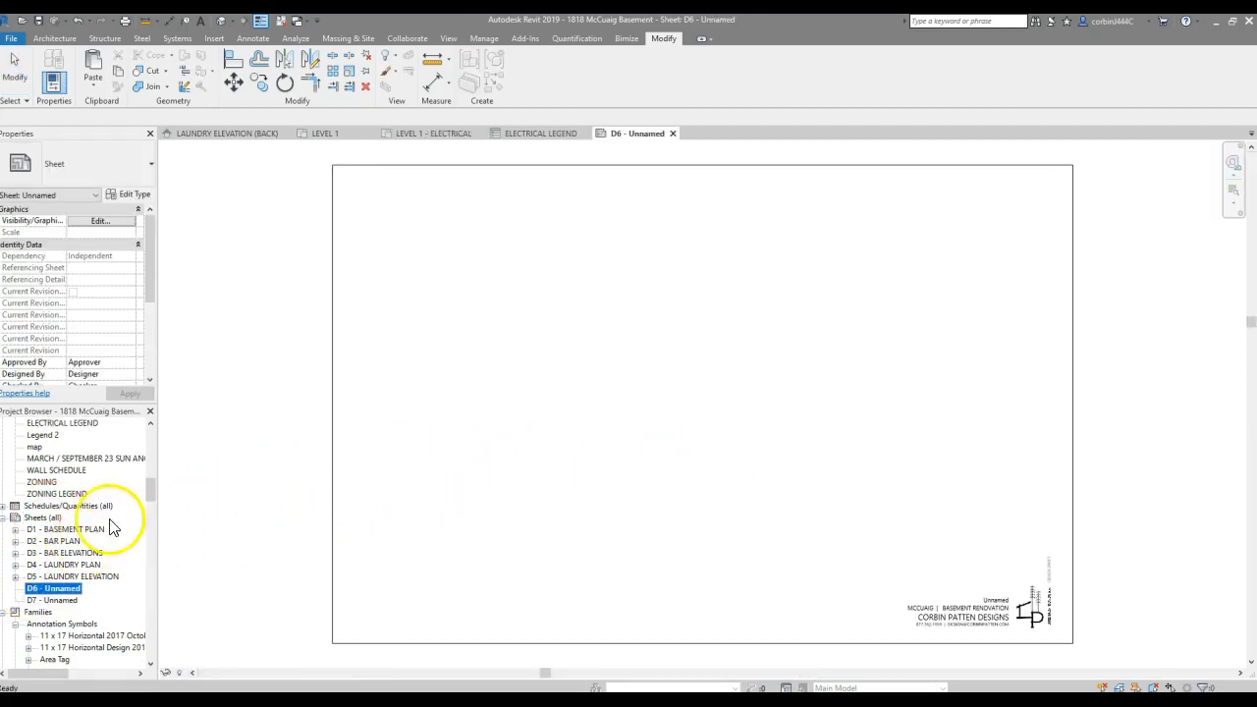
left_click_drag(151, 489, 147, 427)
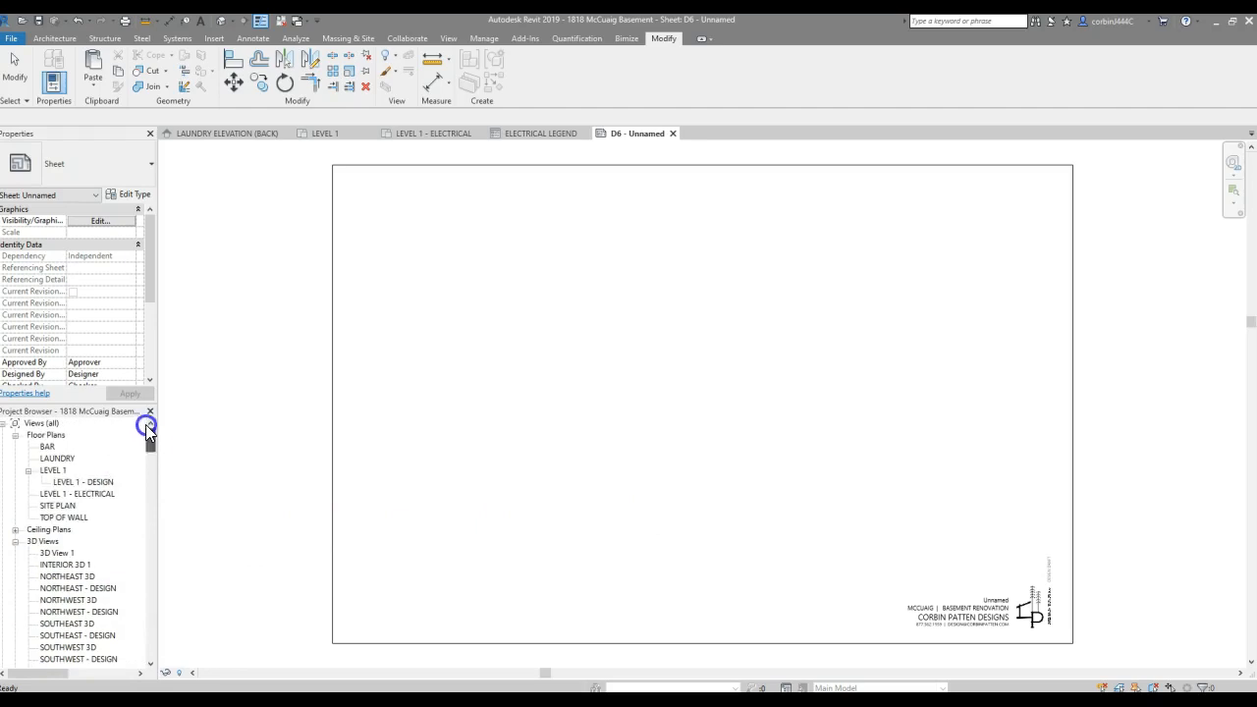
left_click(73, 483)
left_click_drag(55, 501, 631, 387)
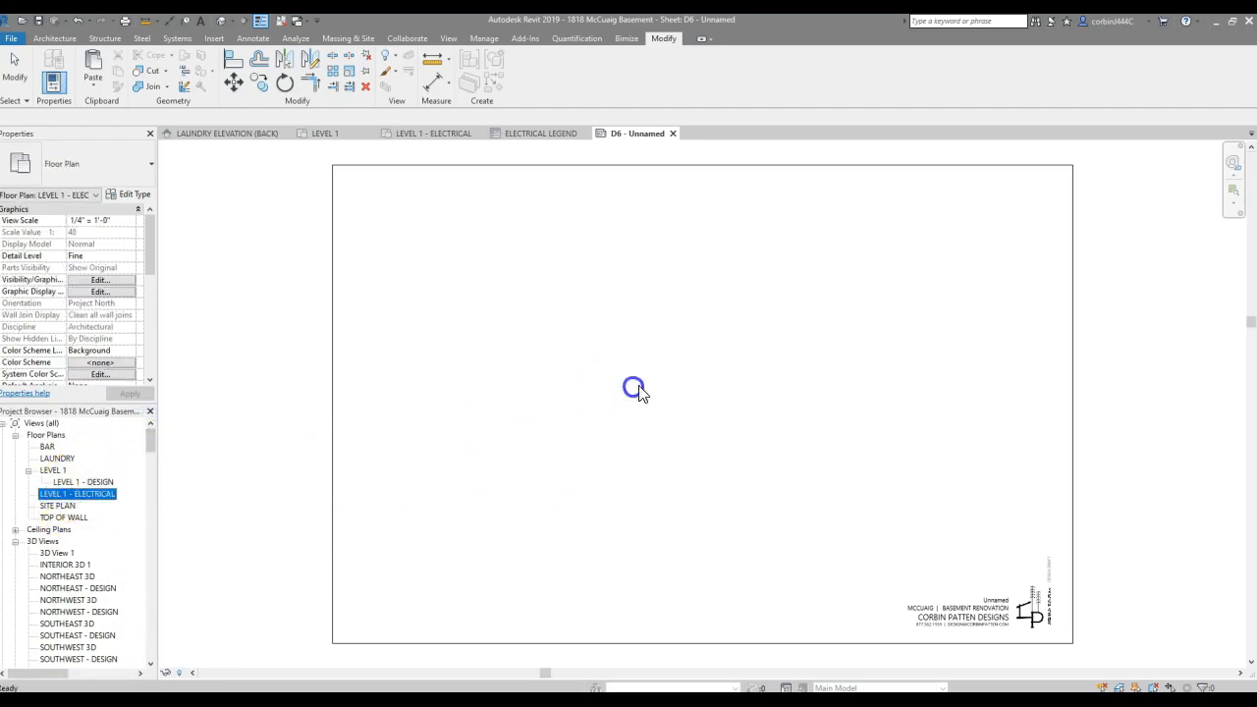
left_click(692, 397)
scroll(773, 390, "up", 3)
left_click(575, 359)
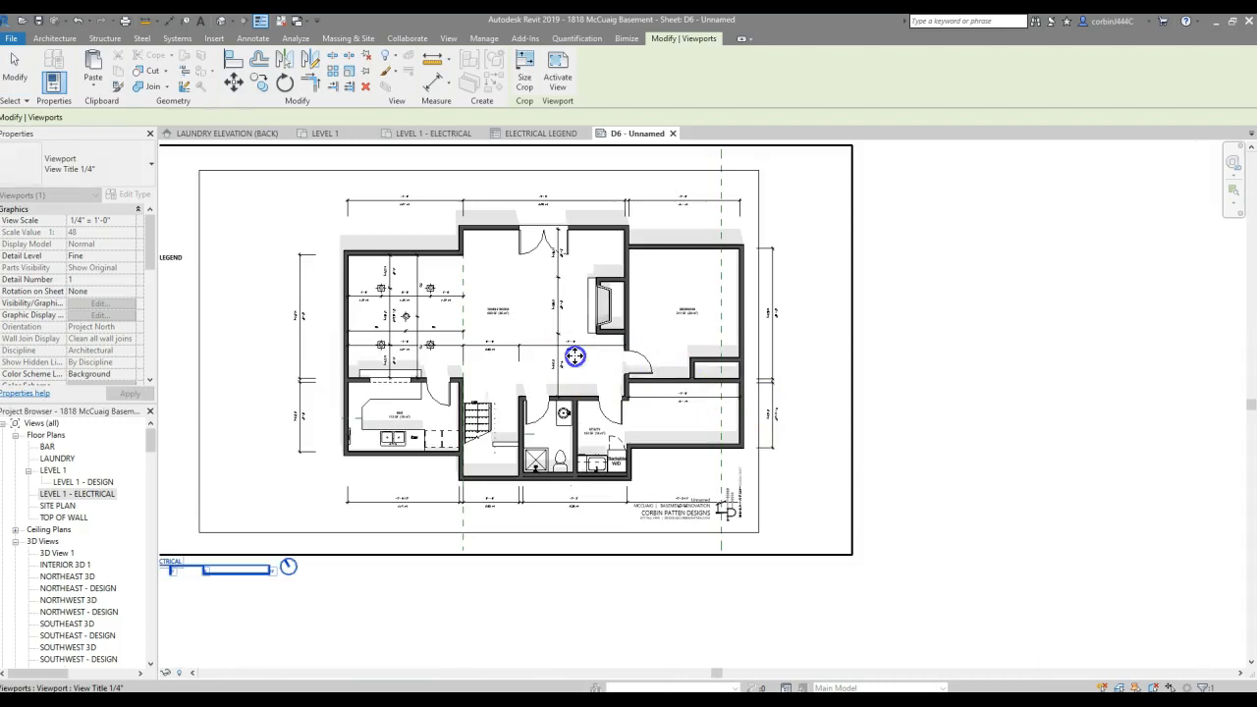
scroll(394, 445, "down", 3)
scroll(394, 445, "up", 3)
left_click(477, 595)
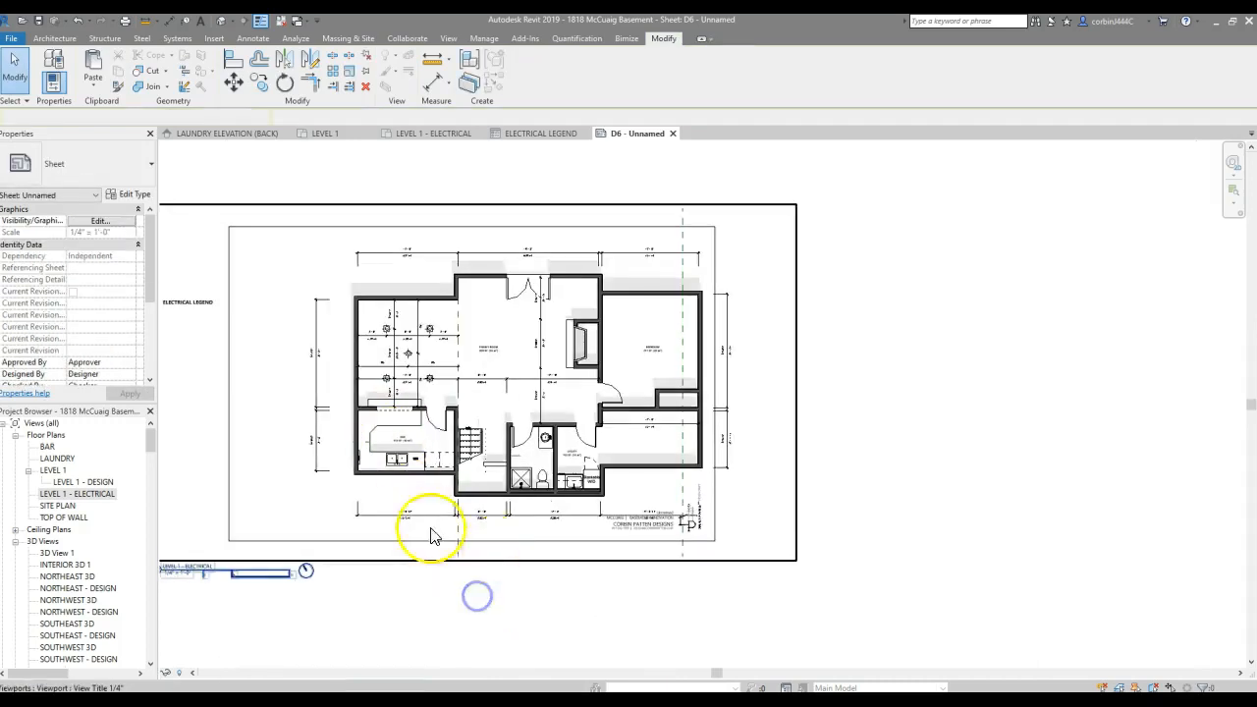
Activate the placed plan view, delete the leftover ELECTRICAL LEGEND heading beside the plan, and deactivate the view.
scroll(421, 533, "down", 2)
double_click(358, 482)
left_click(299, 391)
key("Delete")
double_click(513, 580)
Move the plan's view title inside the sheet border below the plan, and shift the plan toward the sheet's right side.
left_click_drag(317, 565, 398, 540)
left_click_drag(524, 471, 501, 474)
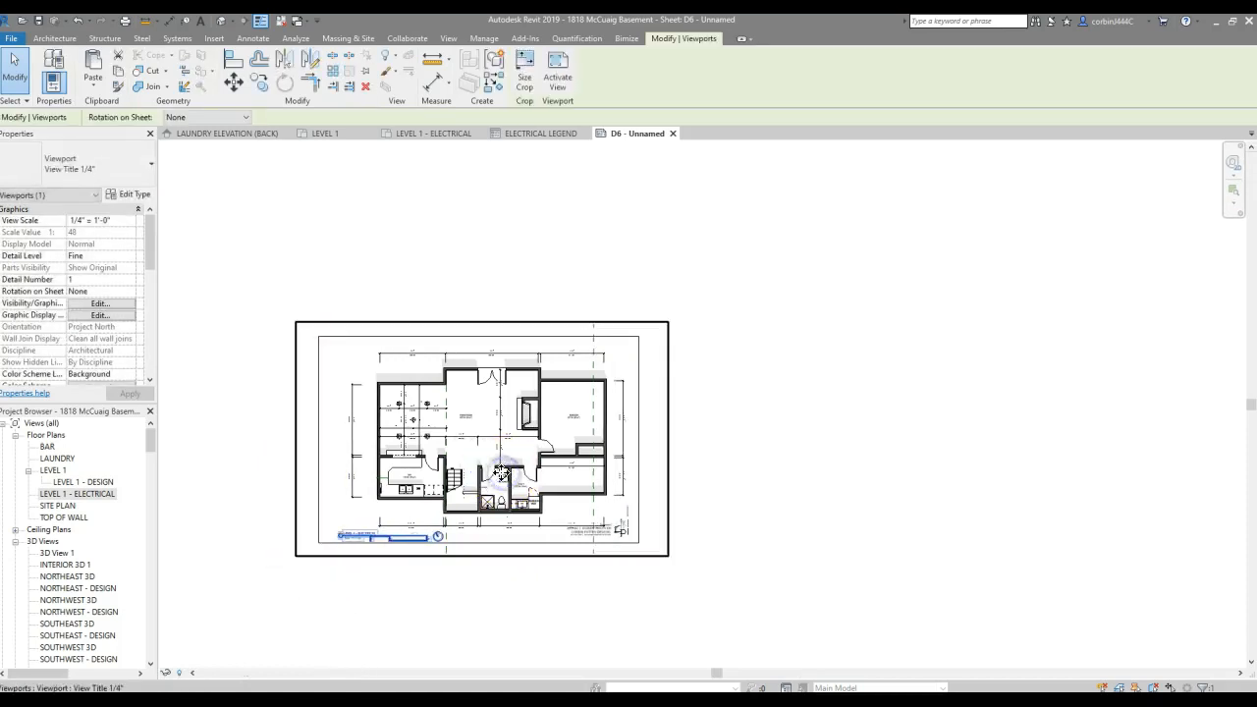
scroll(620, 460, "up", 3)
left_click_drag(580, 462, 593, 463)
left_click(792, 465)
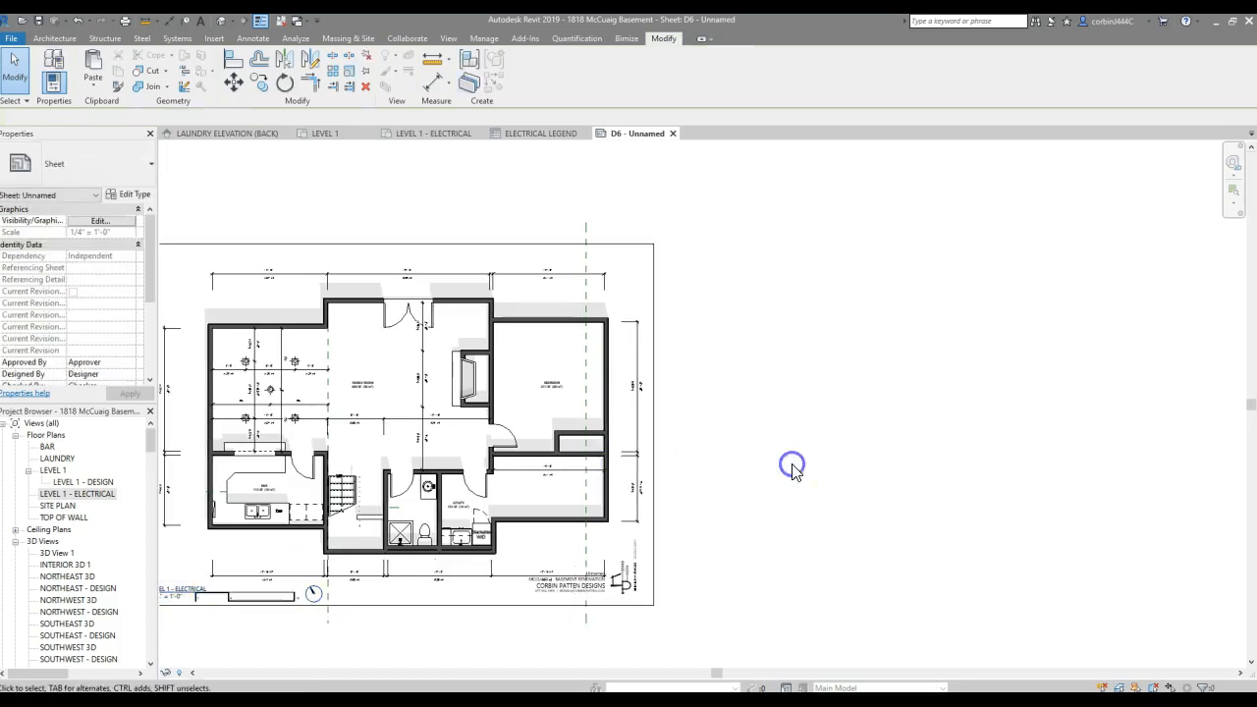
Place the ELECTRICAL LEGEND view along the left side of sheet D6, beside the floor plan.
scroll(793, 465, "down", 2)
scroll(557, 488, "up", 2)
scroll(49, 542, "down", 6)
scroll(43, 579, "down", 8)
left_click(49, 554)
left_click_drag(49, 555, 298, 370)
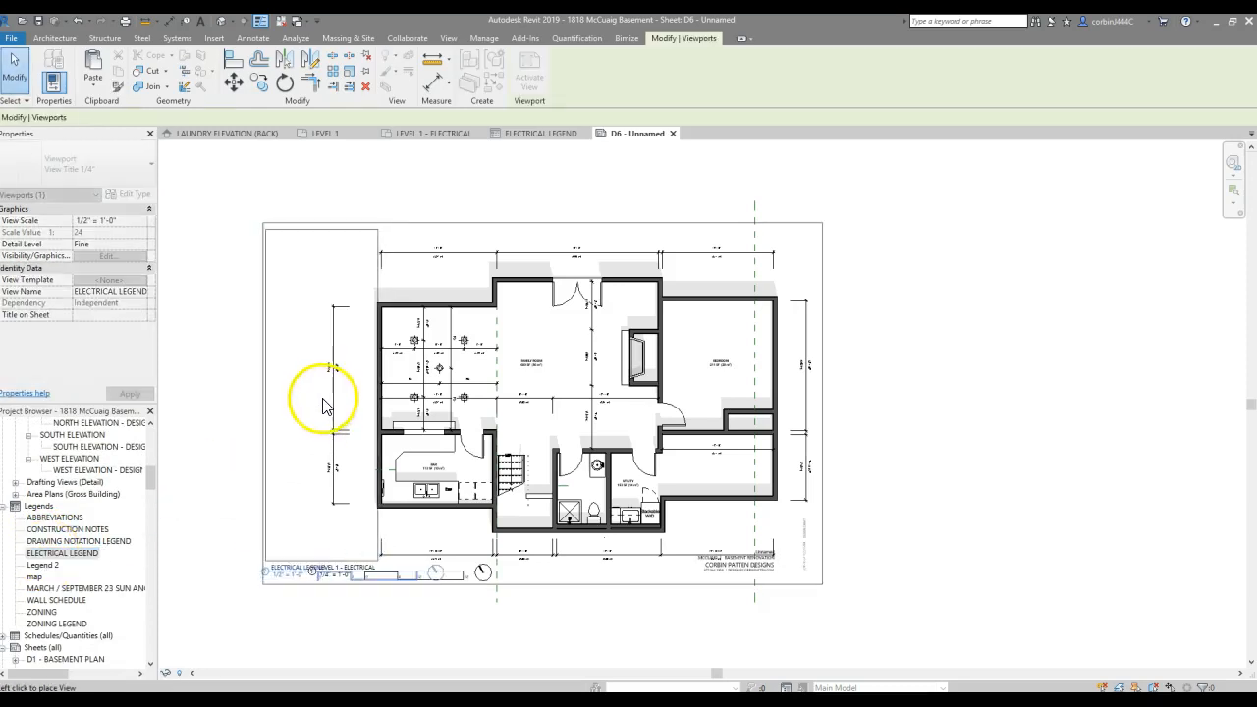
left_click(323, 405)
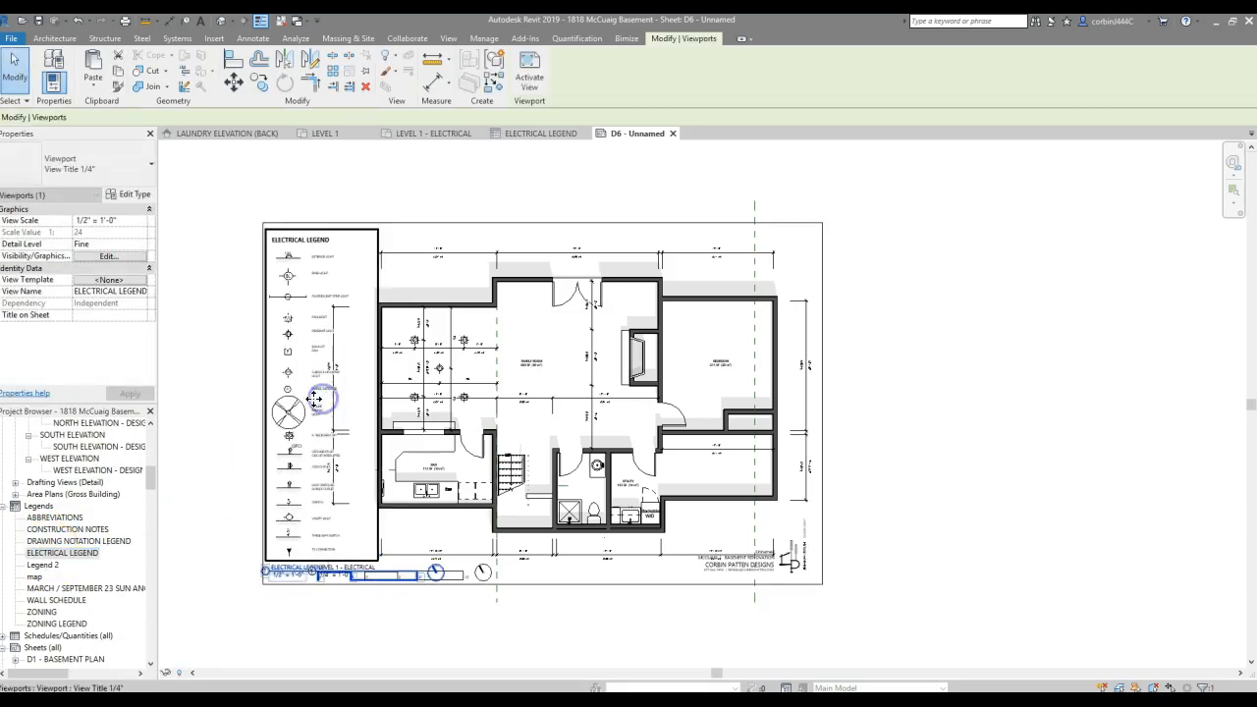
Change the electrical legend's viewport type to No Title.
left_click(80, 165)
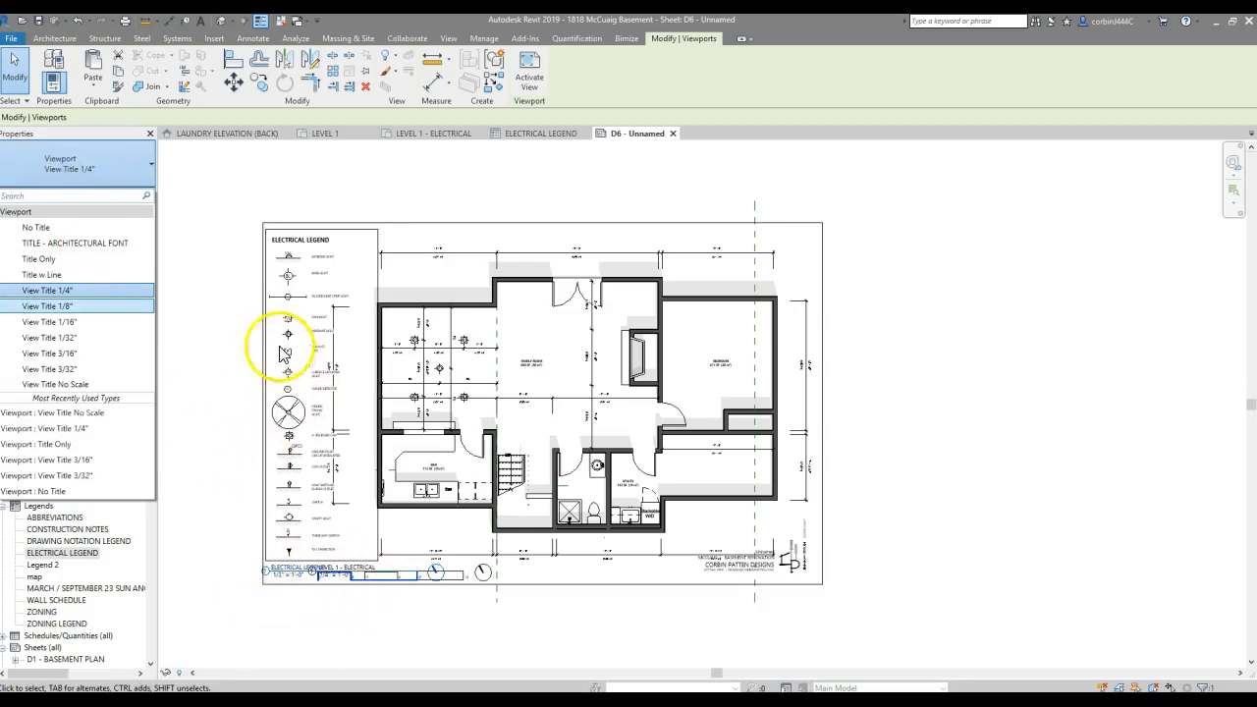
left_click(33, 227)
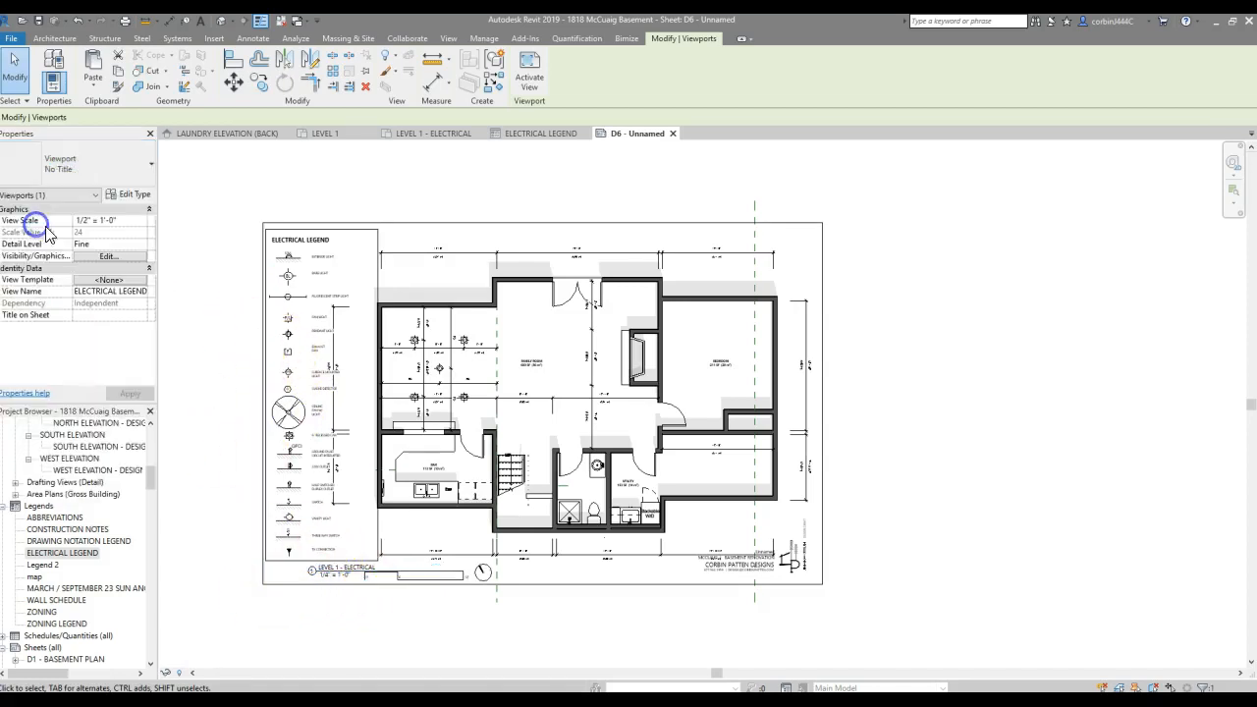
left_click(228, 359)
Activate the floor plan view and move the two vertical dimensions overlapping the legend closer to the plan's left exterior wall.
scroll(337, 393, "up", 5)
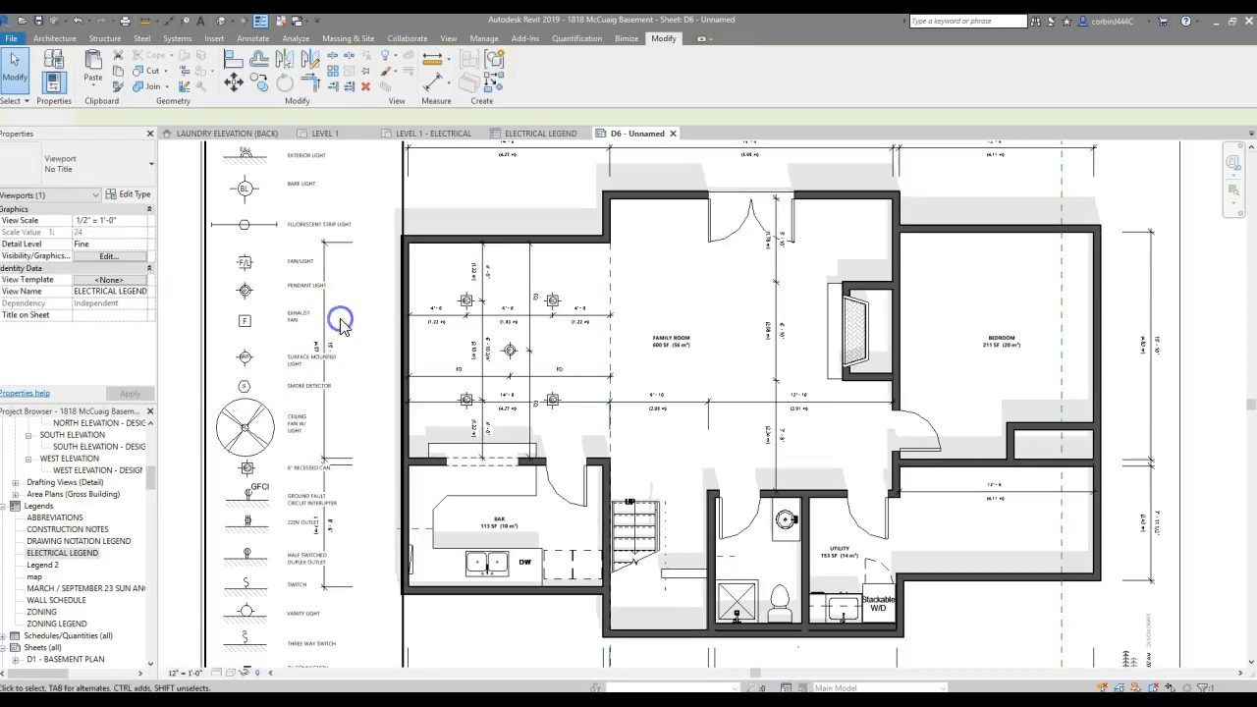
double_click(330, 253)
double_click(525, 287)
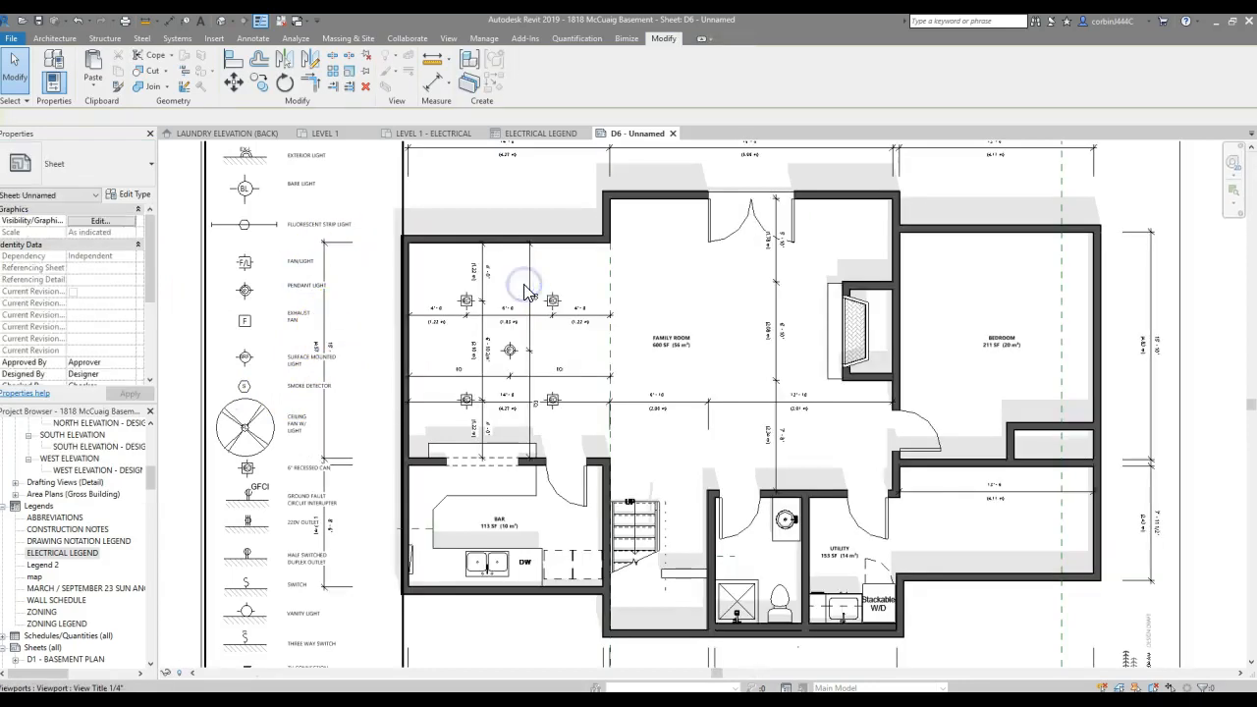
left_click(324, 252)
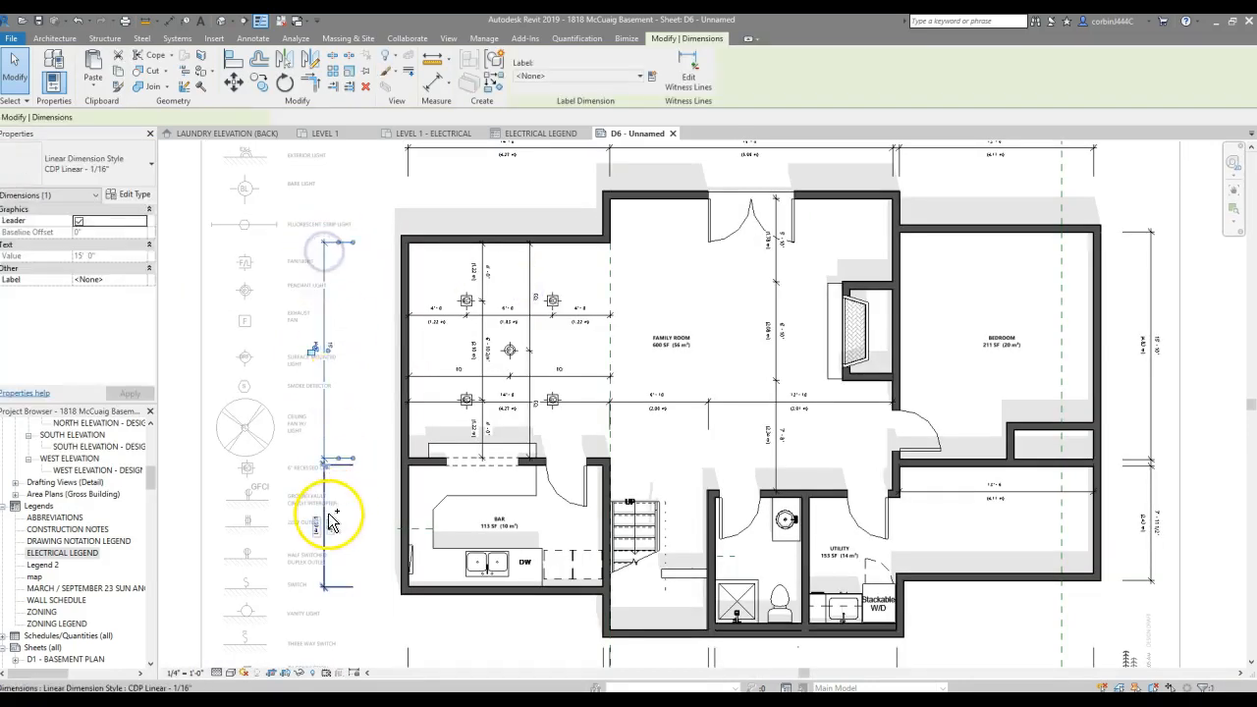
left_click_drag(329, 514, 364, 512)
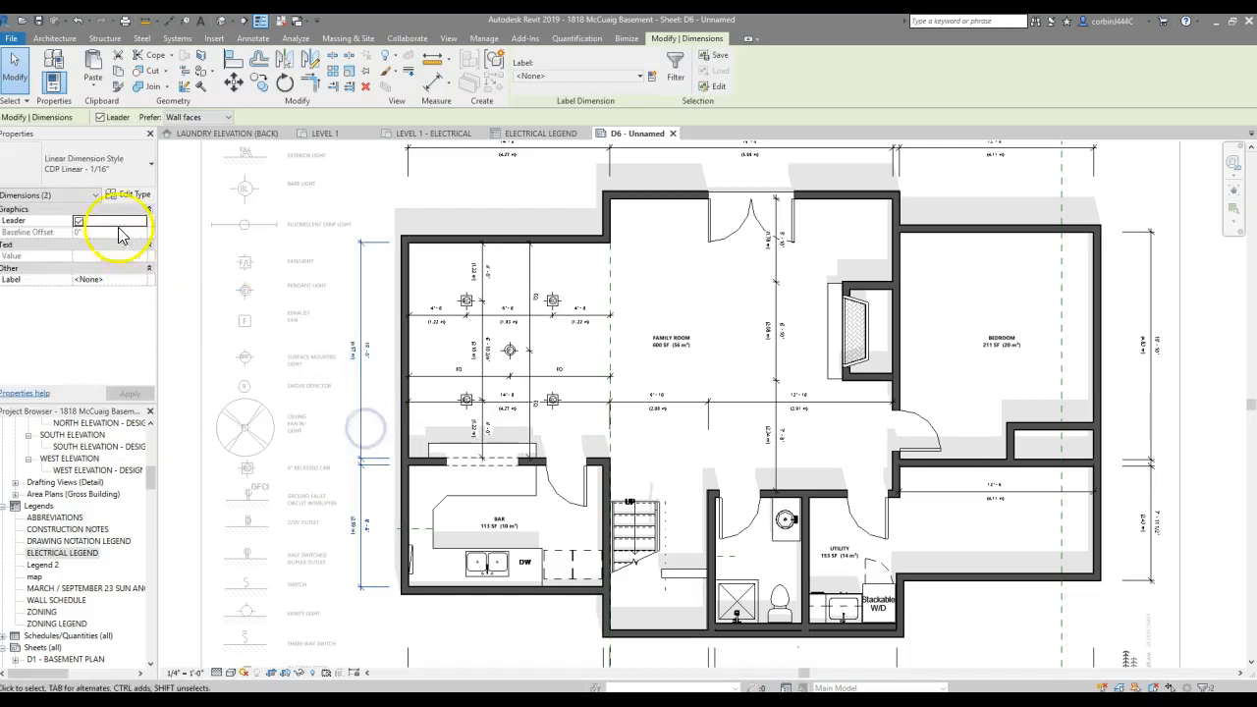
Set both dimensions to the CDP Linear - 1/16" INTERIOR style, shift them nearer the exterior wall, and deactivate the plan view.
left_click(103, 162)
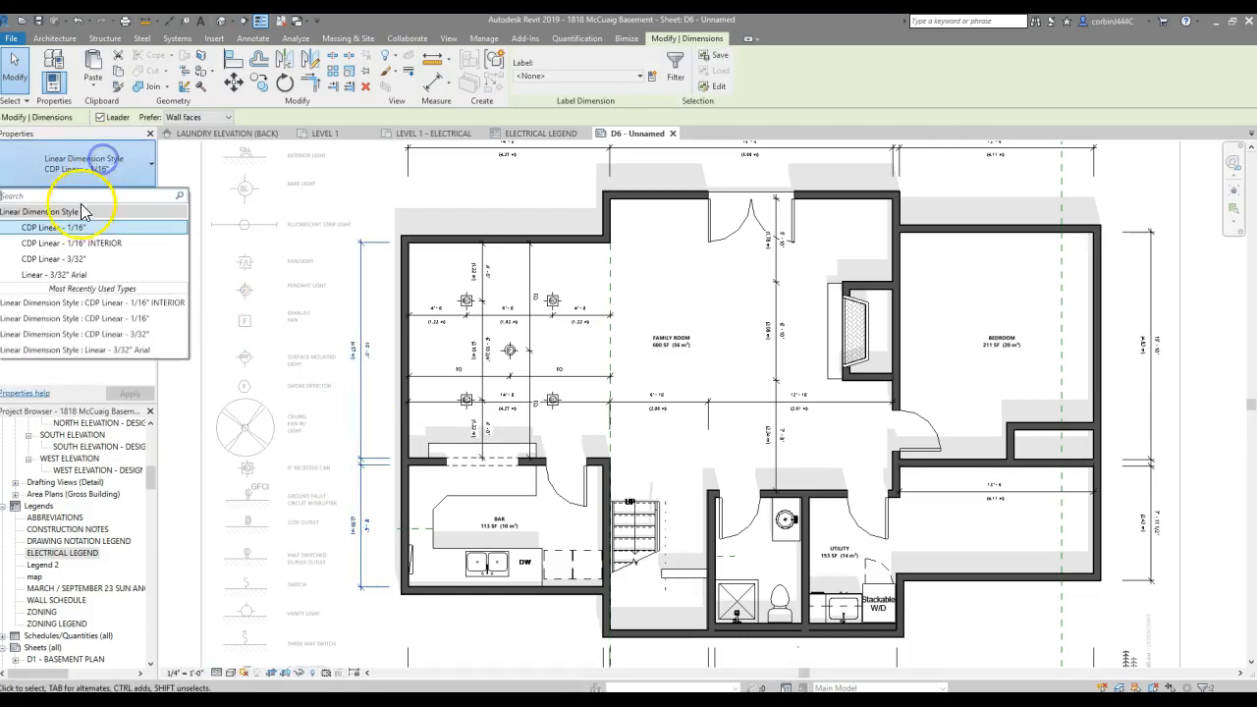
left_click(58, 248)
left_click_drag(355, 398, 379, 381)
left_click(343, 275)
scroll(337, 273, "down", 4)
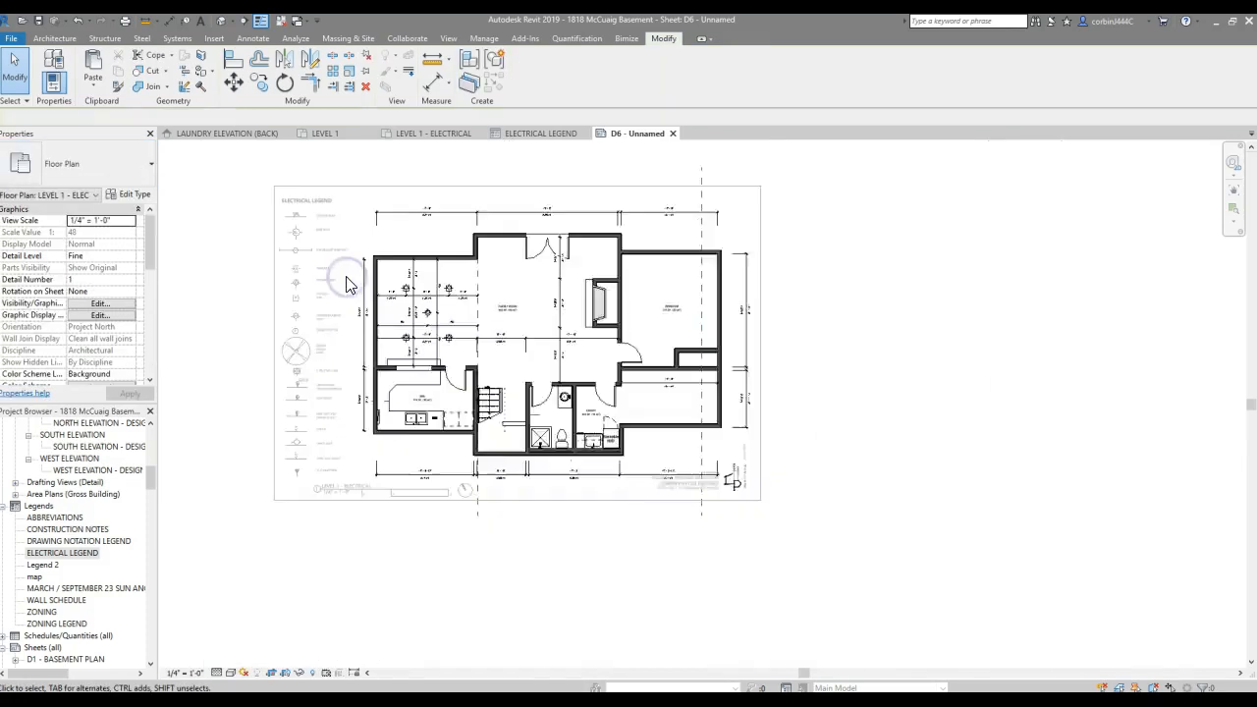
right_click(241, 364)
left_click(323, 413)
Nudge the electrical legend to the right, away from the sheet's left border and toward the floor plan.
left_click(287, 285)
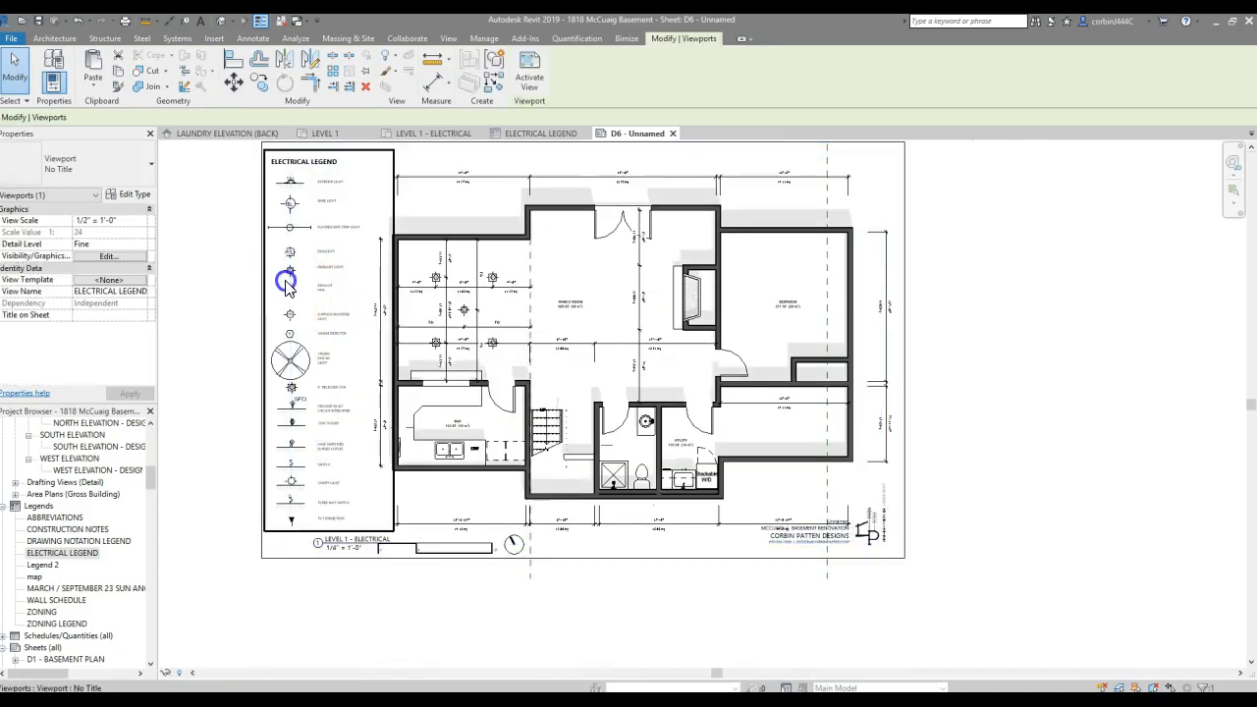
key("Right")
key("Right")
key("Right")
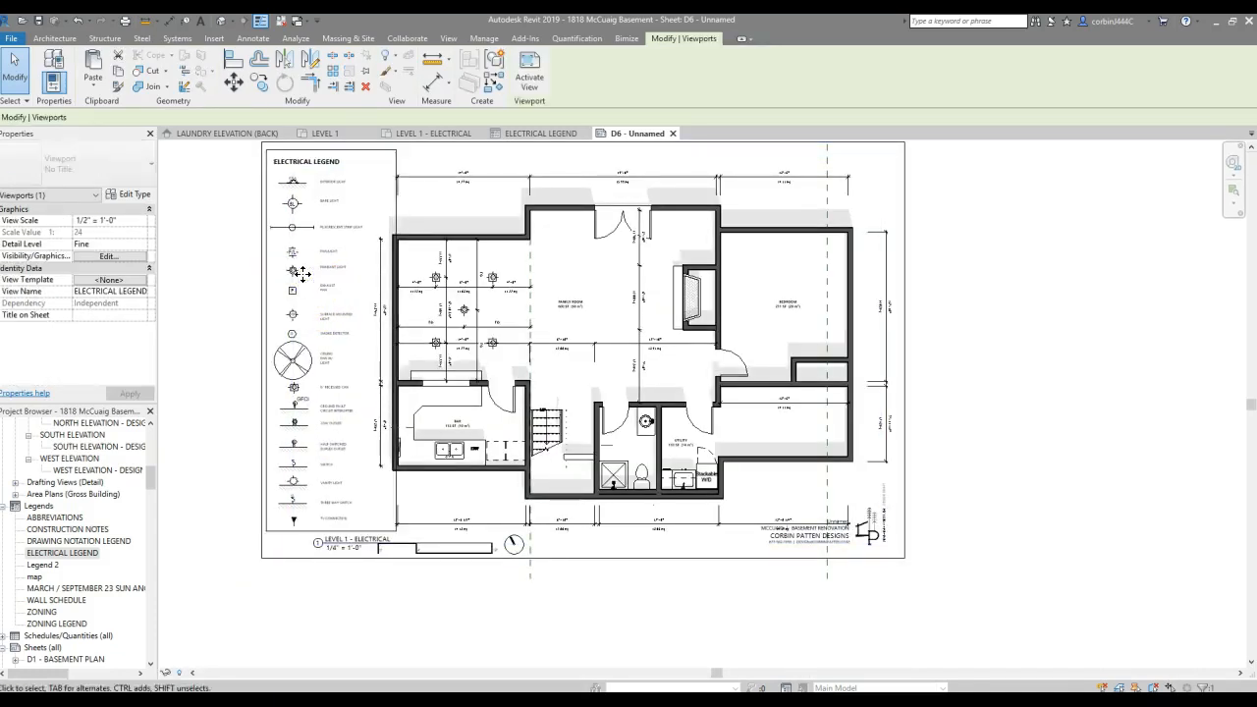
key("Right")
key("Right")
key("Right")
key("Right")
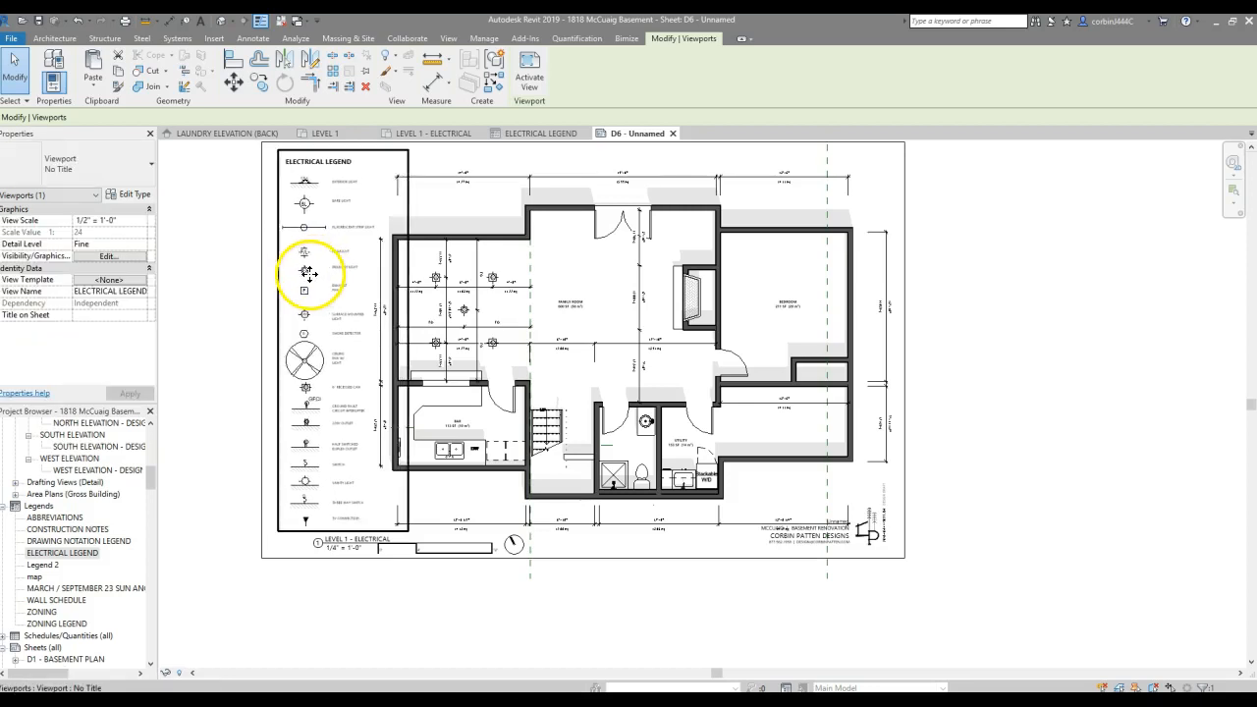
scroll(360, 213, "up", 3)
scroll(352, 230, "down", 4)
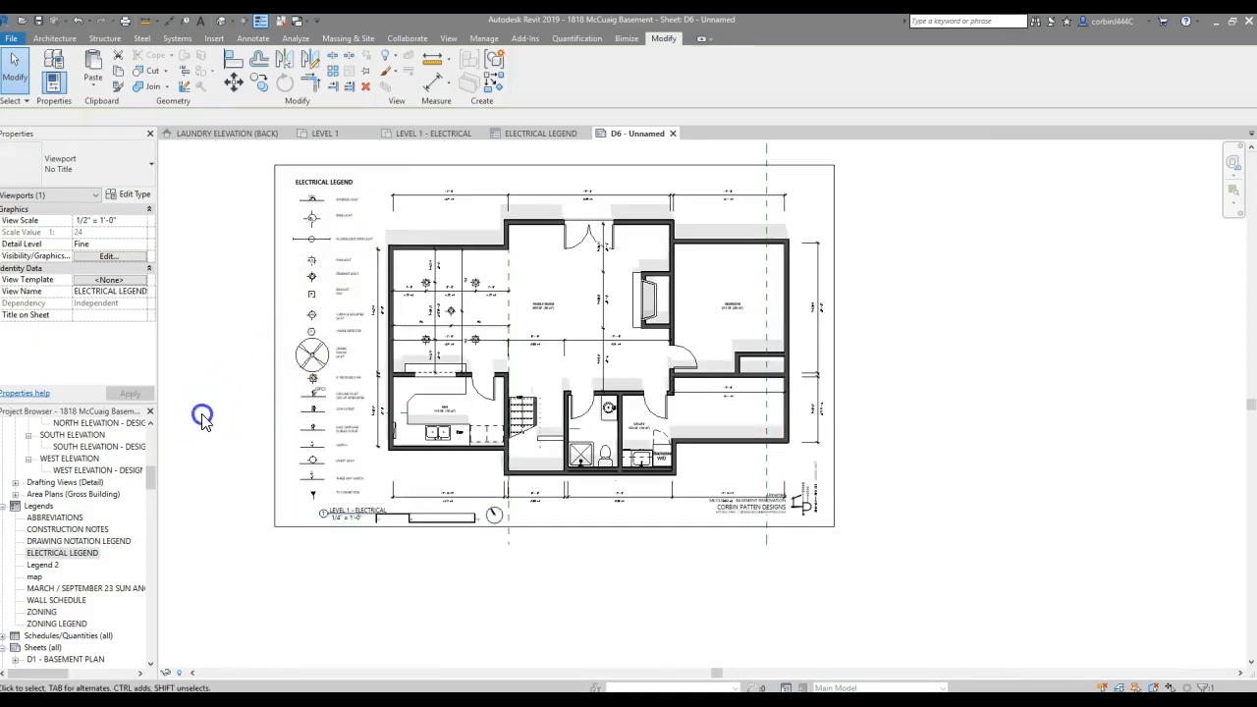
left_click(285, 417)
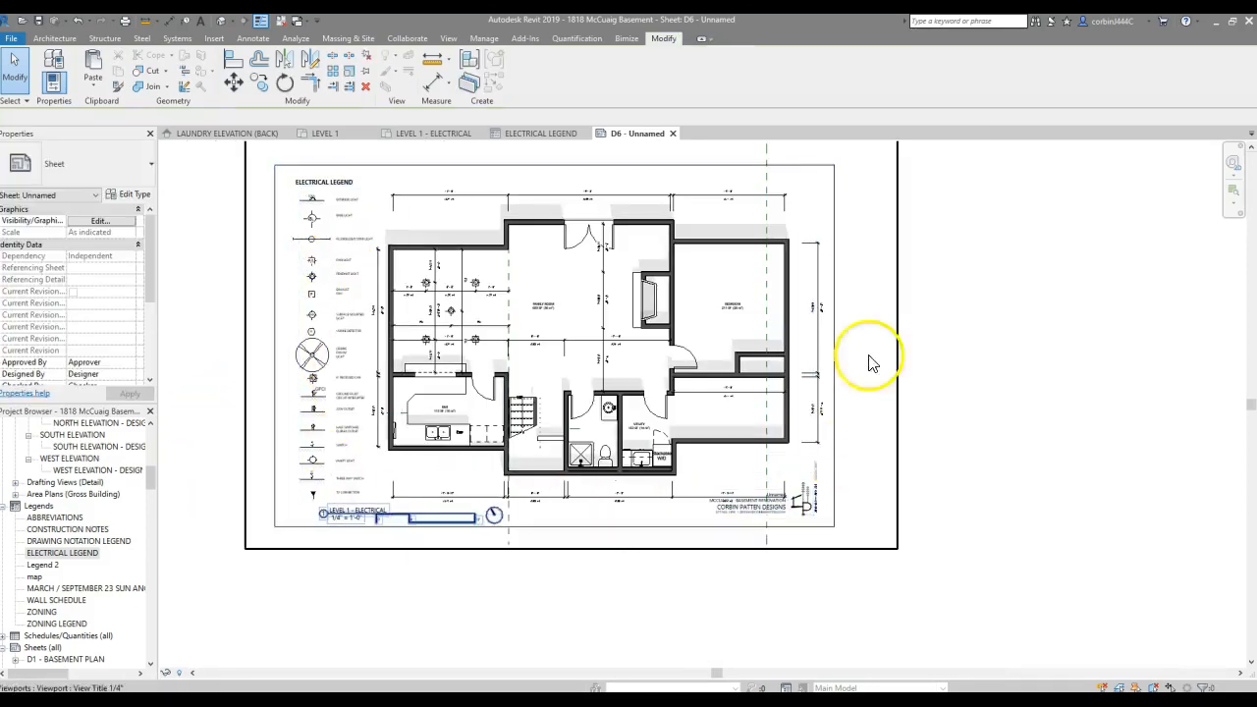
Examine the overall layout of sheet D6 and the sheet name in its title block.
scroll(463, 379, "up", 4)
scroll(491, 491, "down", 4)
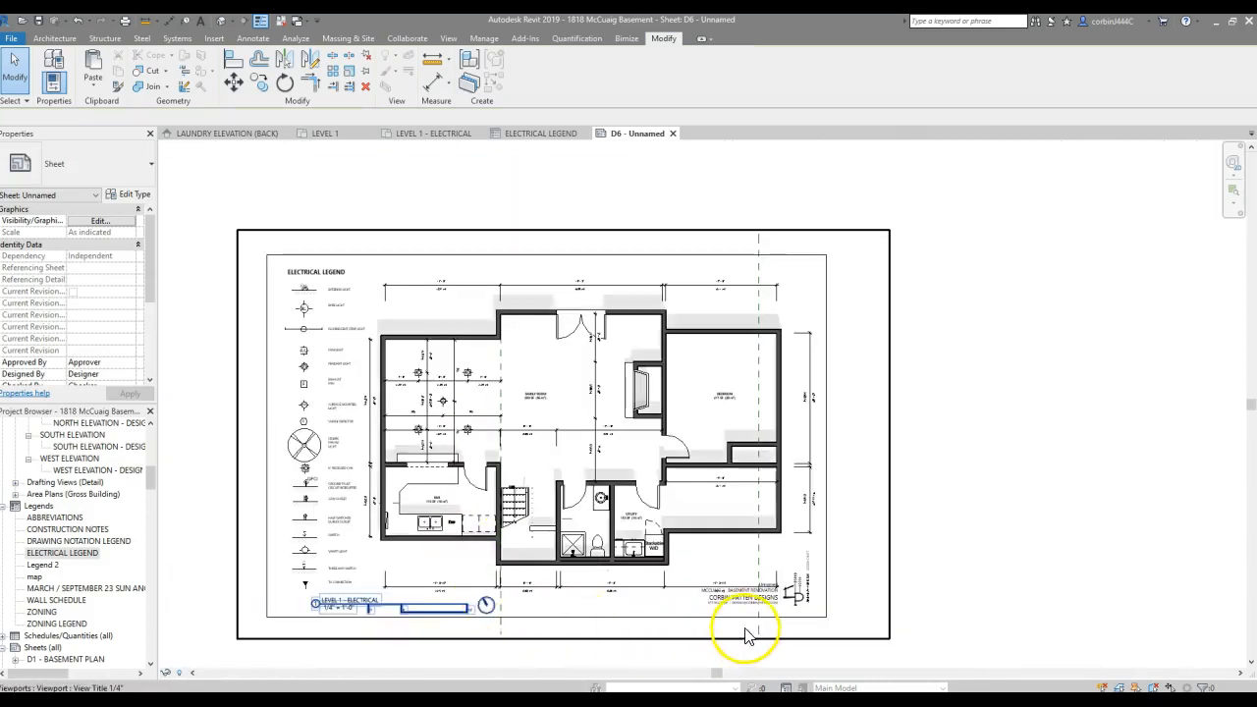
scroll(795, 678, "up", 3)
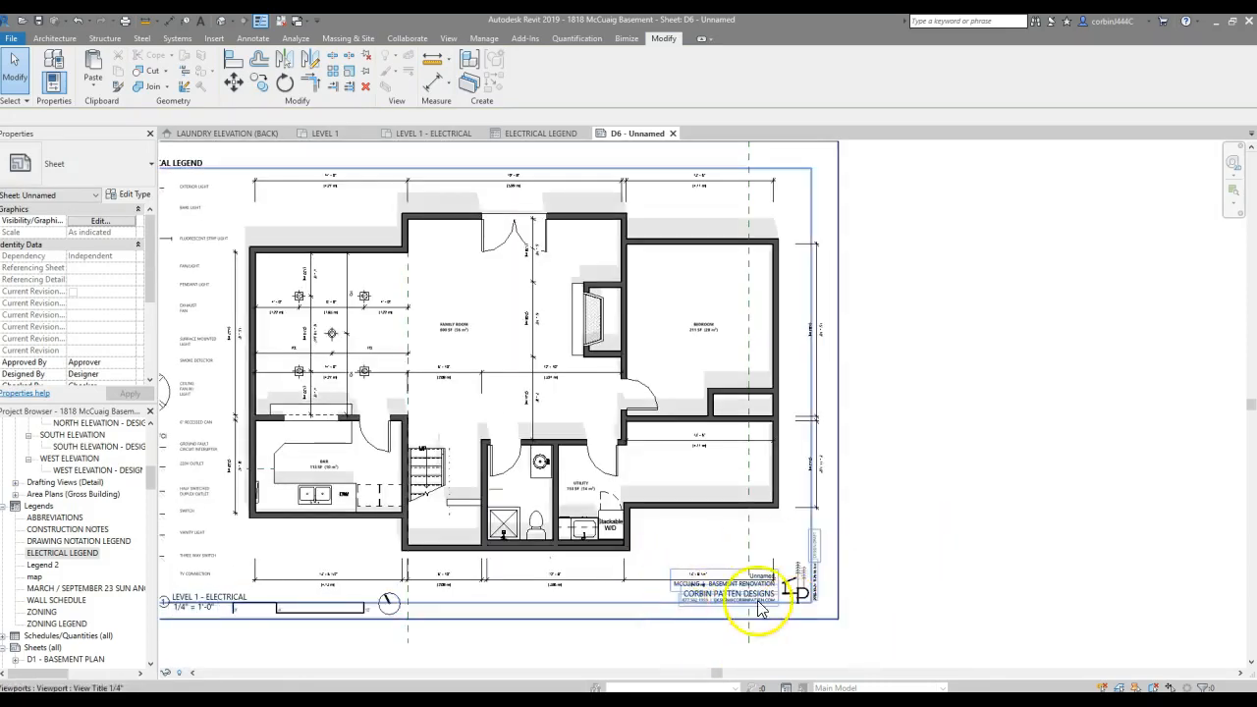
scroll(756, 601, "up", 4)
scroll(761, 534, "up", 1)
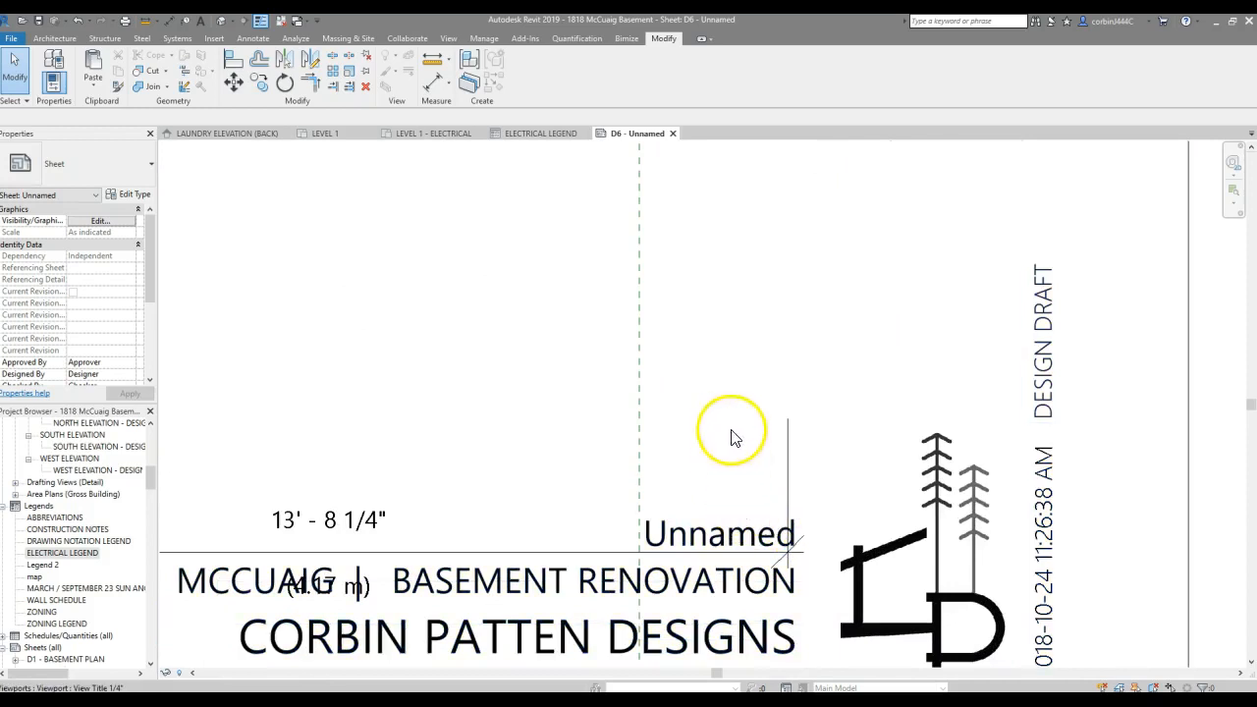
scroll(504, 477, "down", 5)
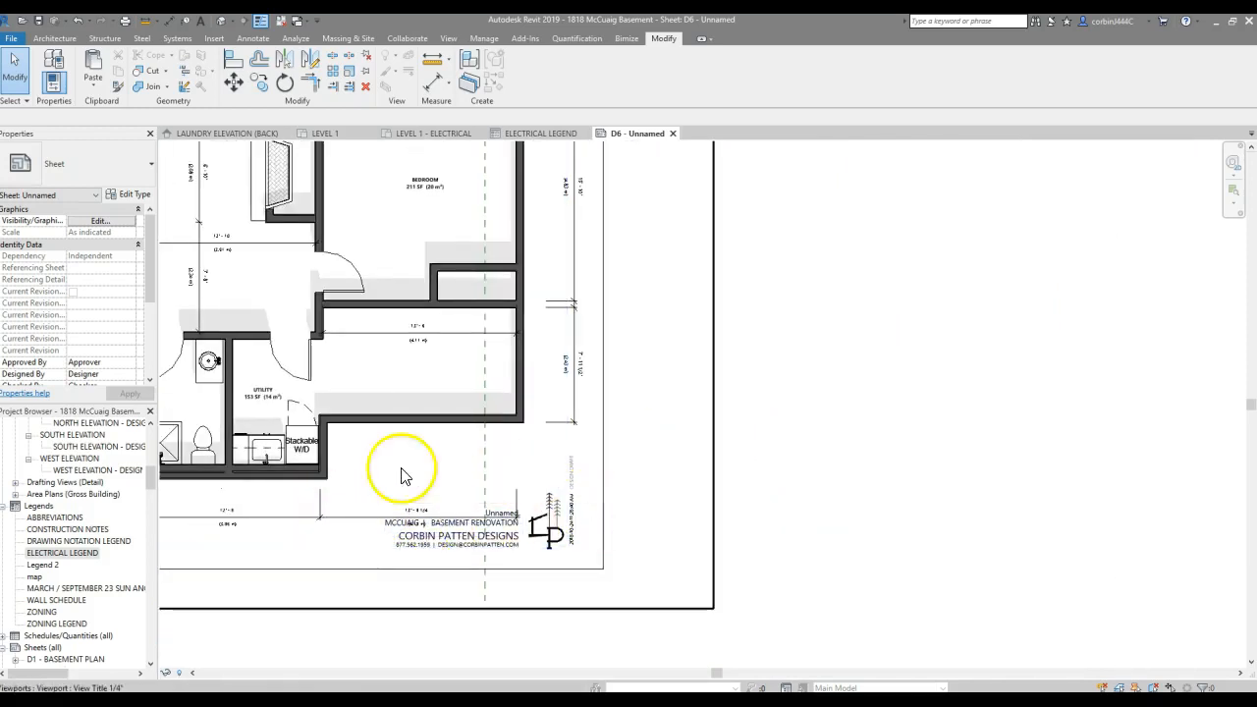
scroll(610, 567, "down", 5)
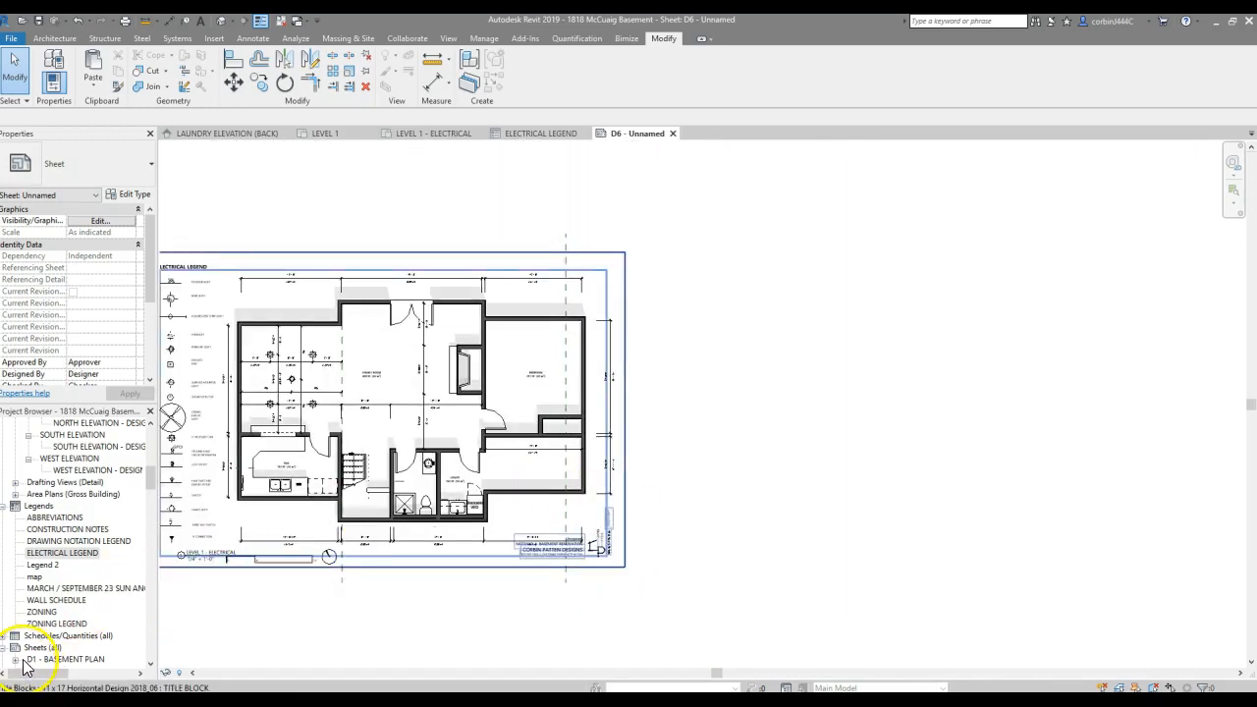